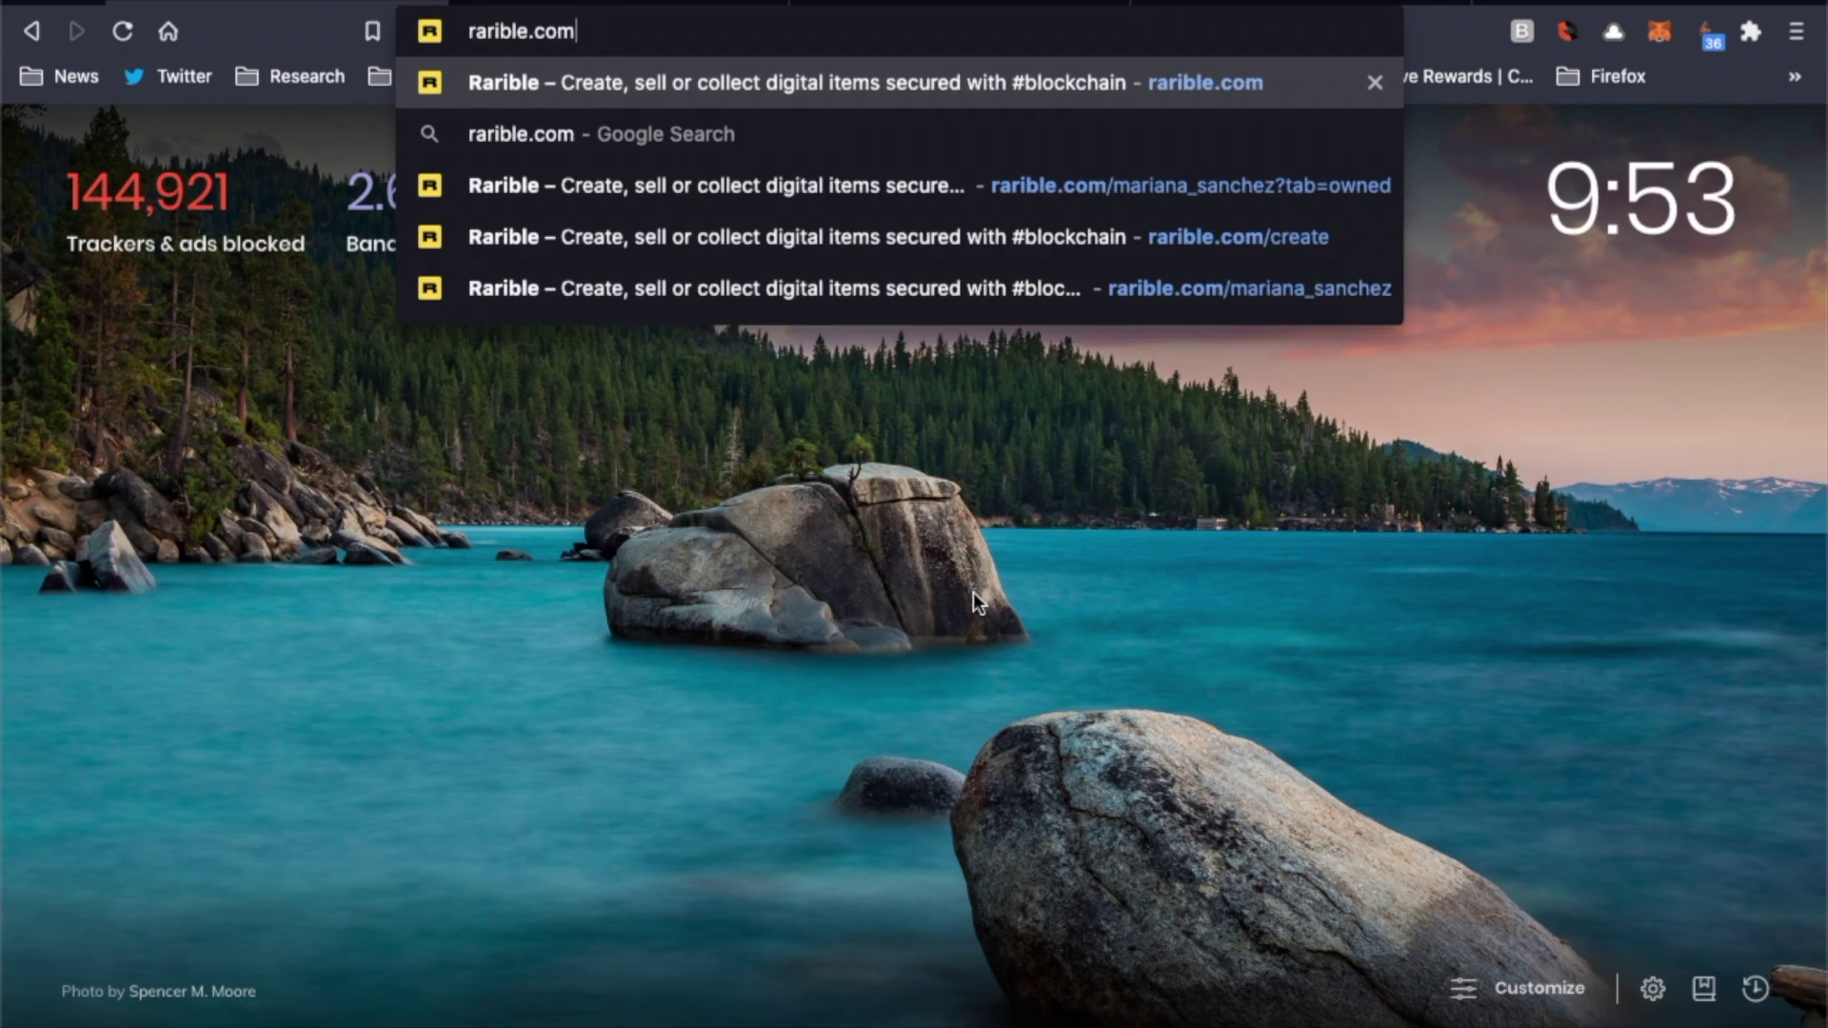
Load rarible.com and unlock MetaMask by pasting the wallet password
key("Return")
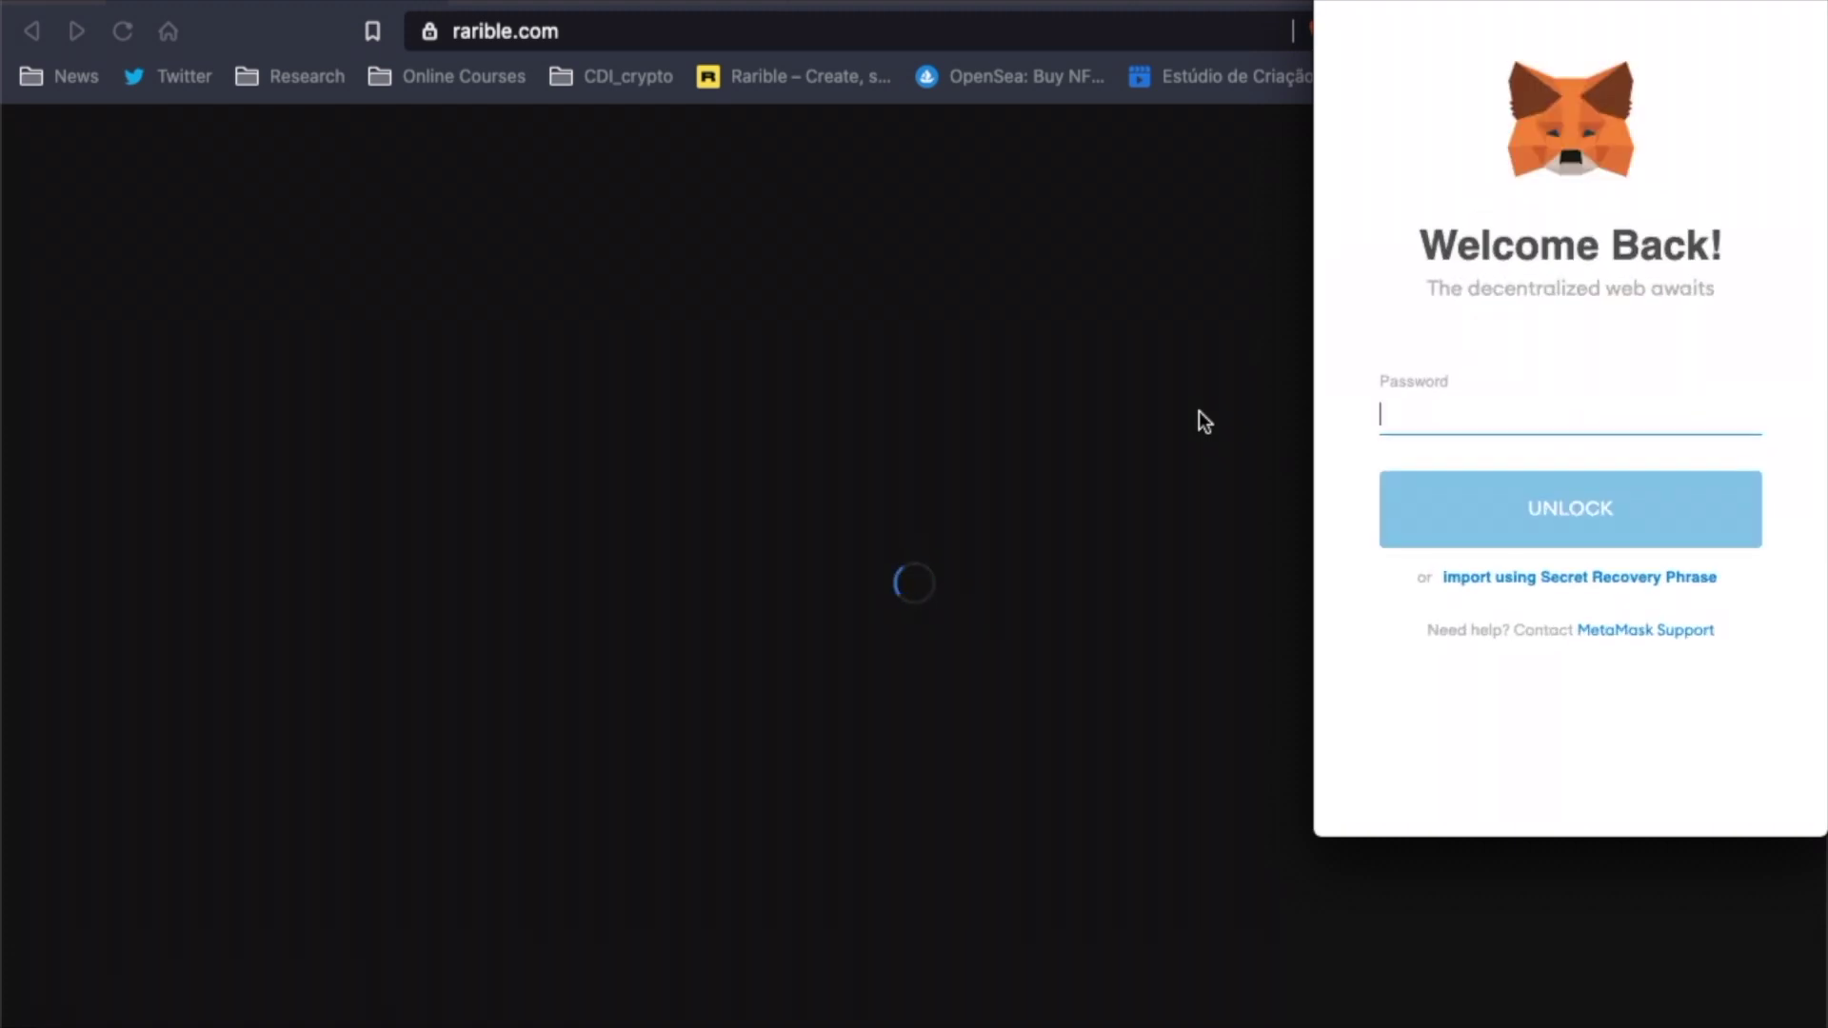
key("super+v")
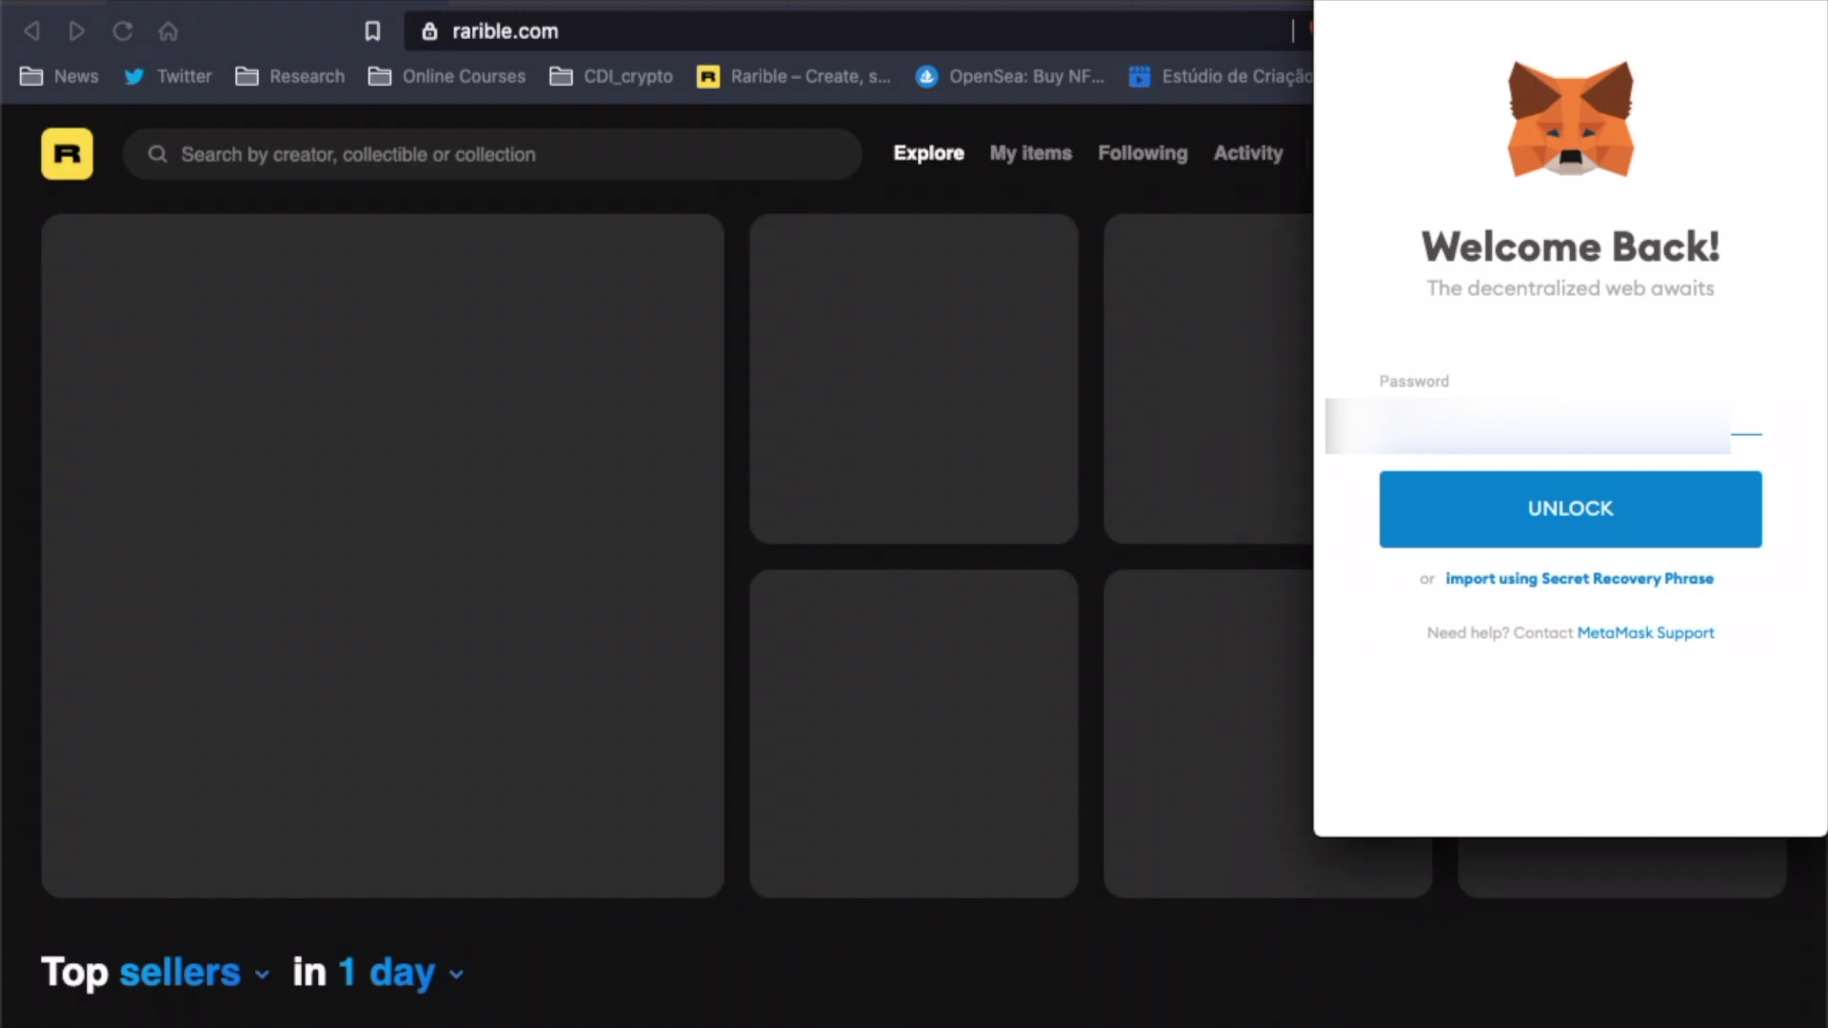
key("Return")
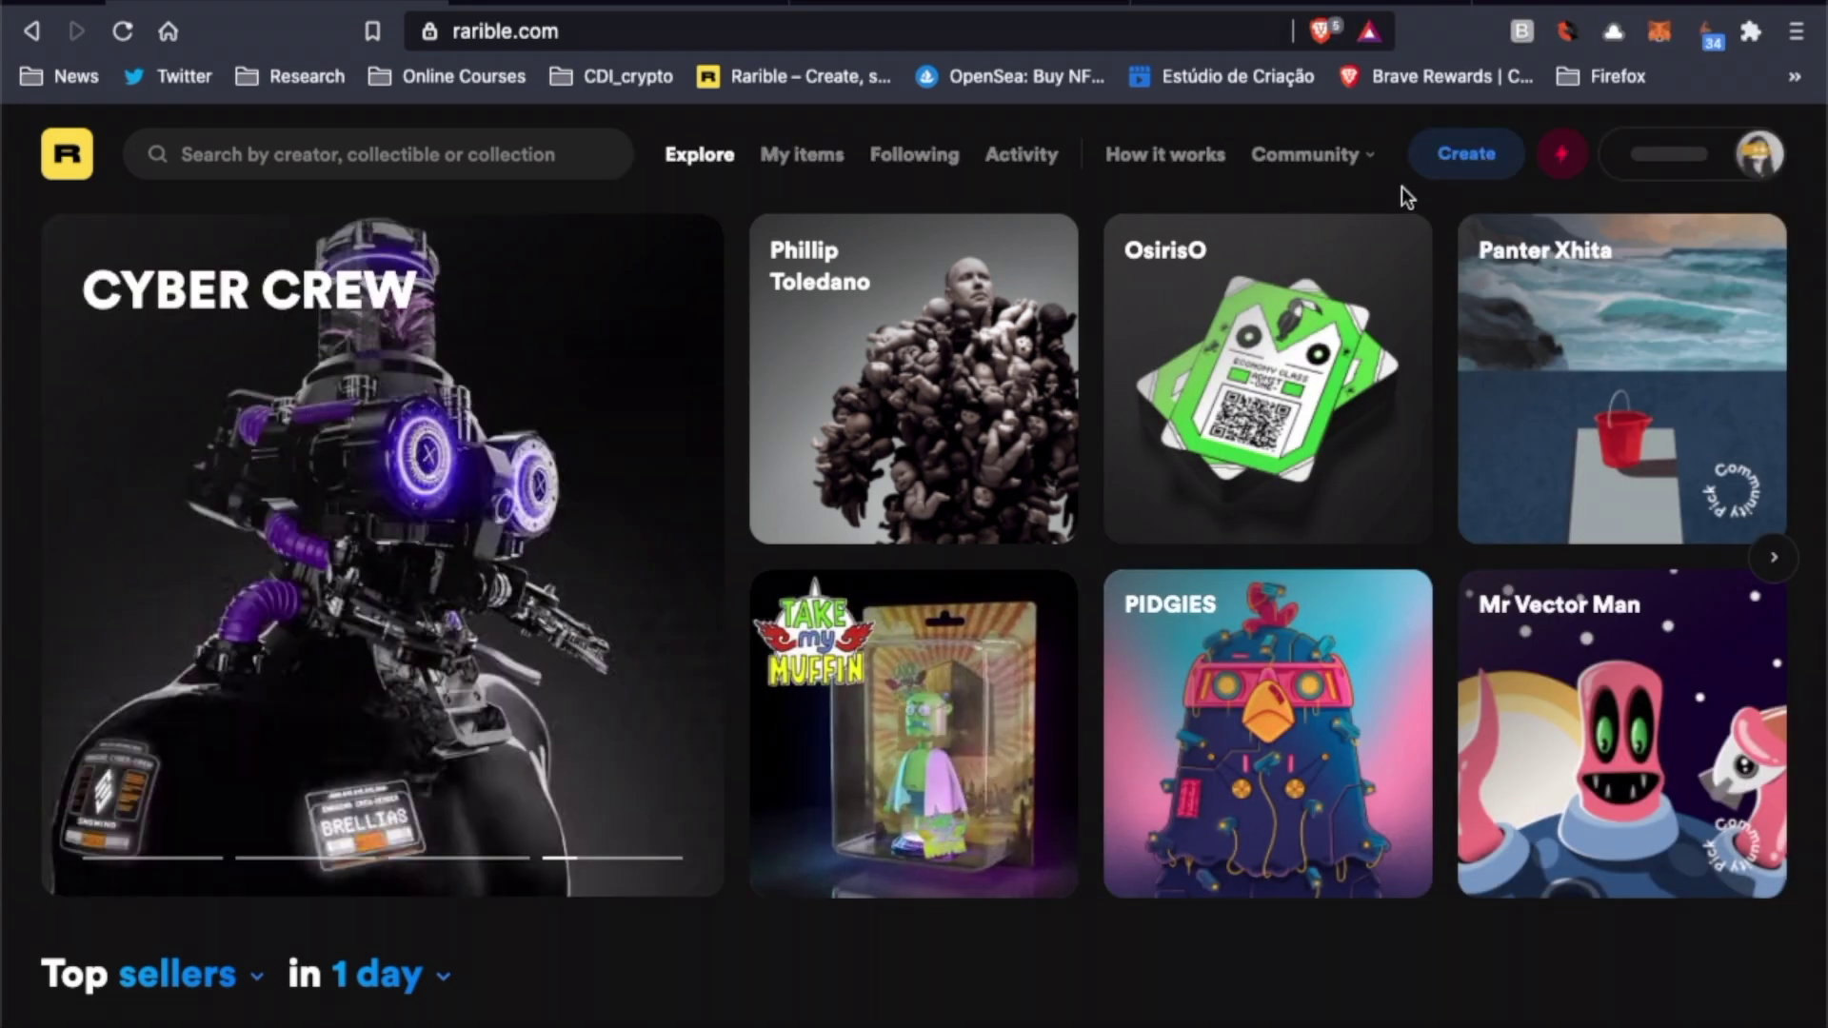
Choose Create, then the Single card, to start a one-of-a-kind collectible
left_click(1461, 160)
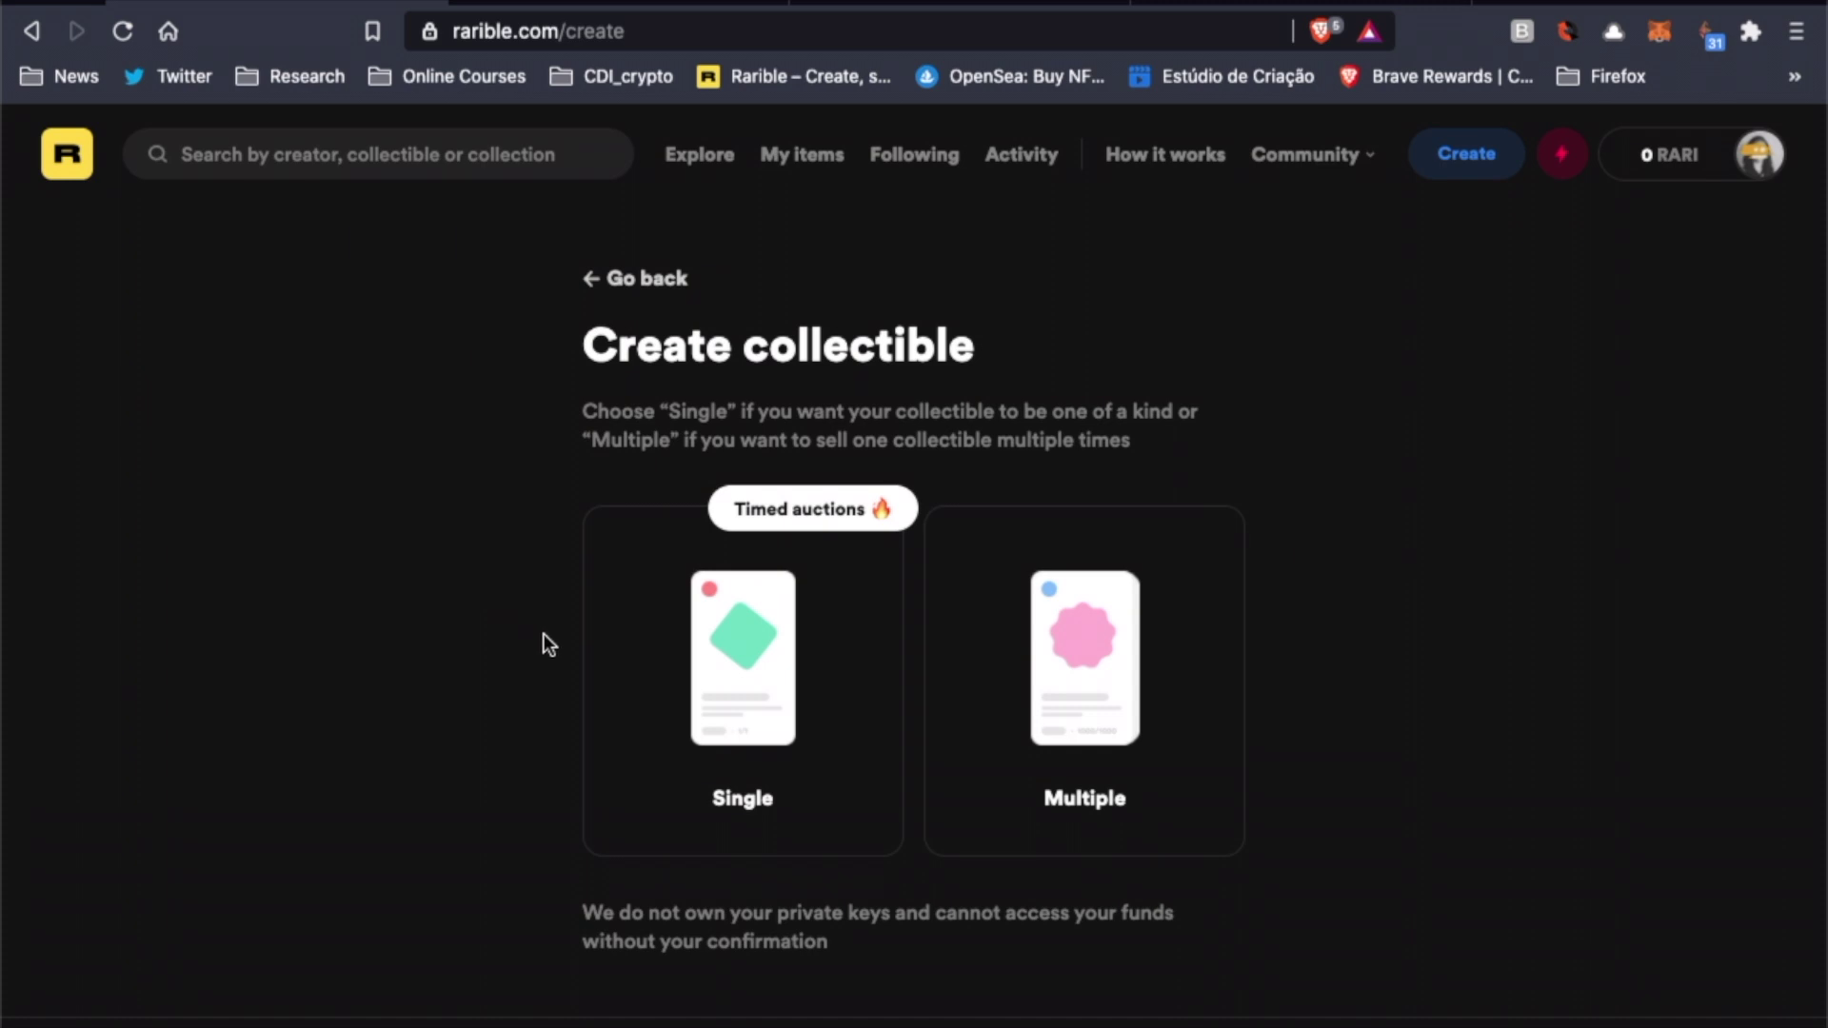
left_click(741, 636)
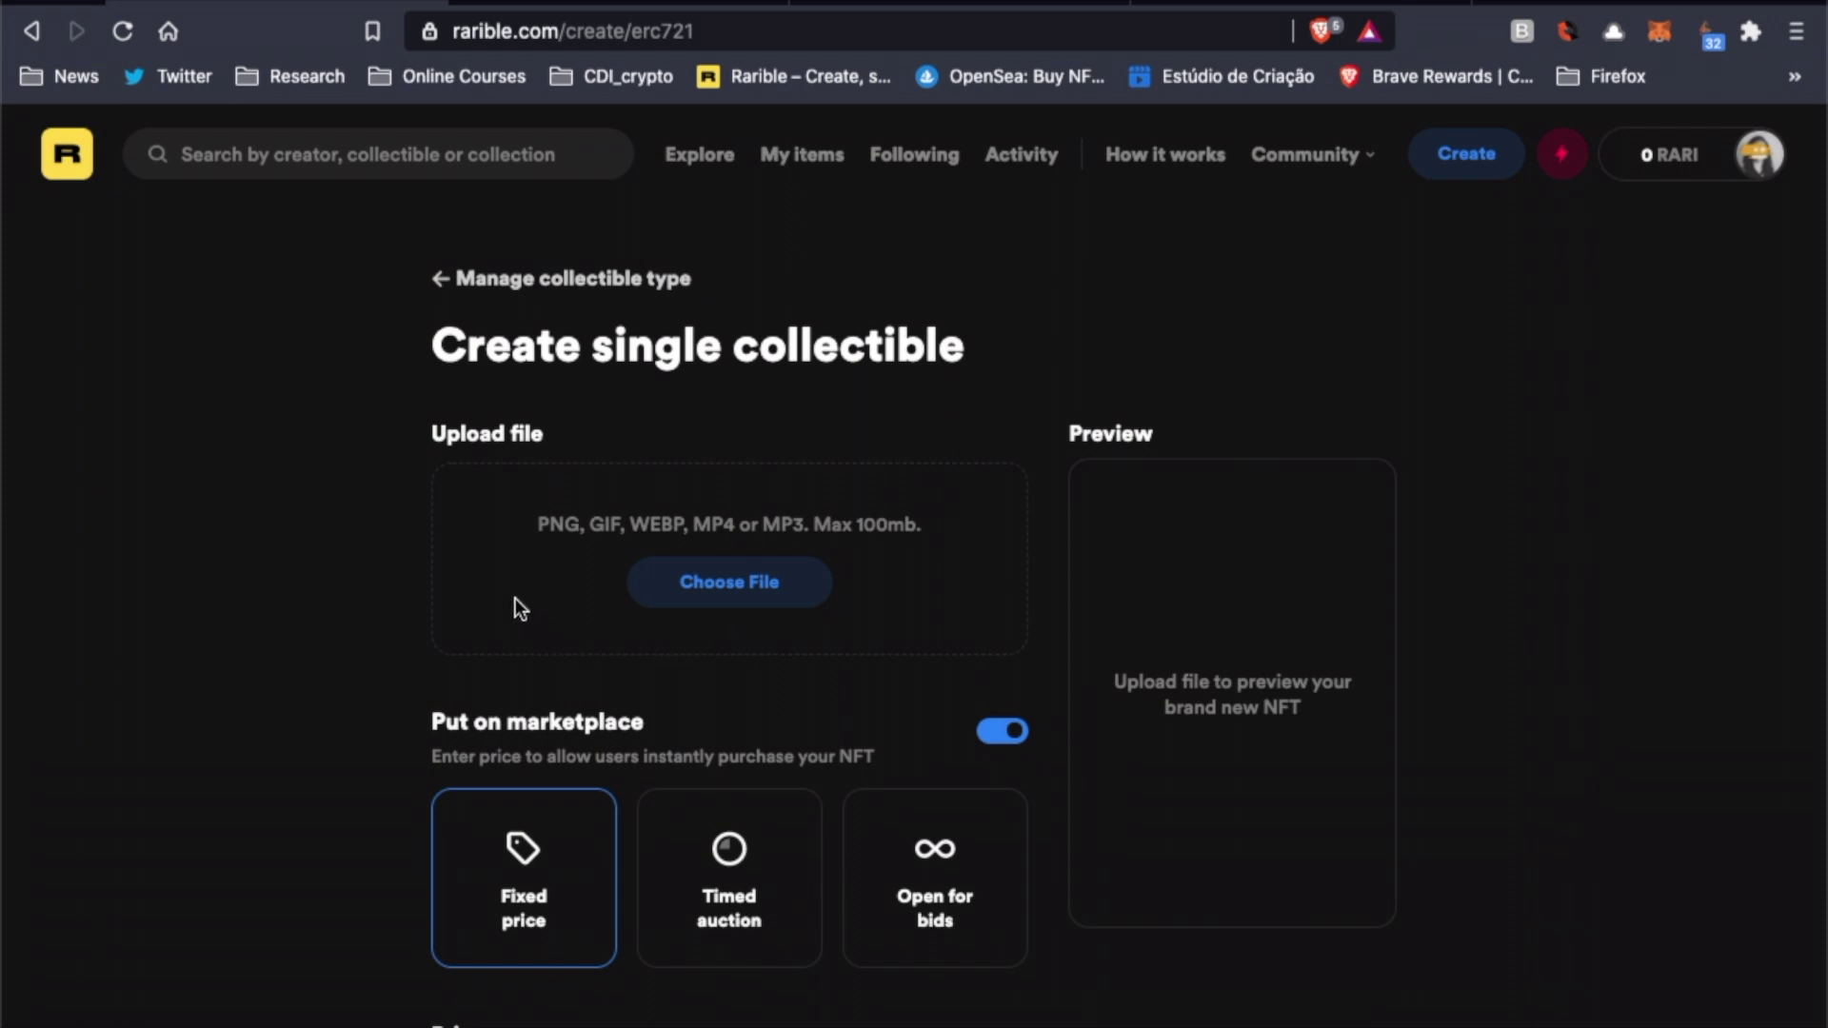
Upload Untouched Thoughts.mp3 from Downloads as the collectible's media file
left_click(743, 603)
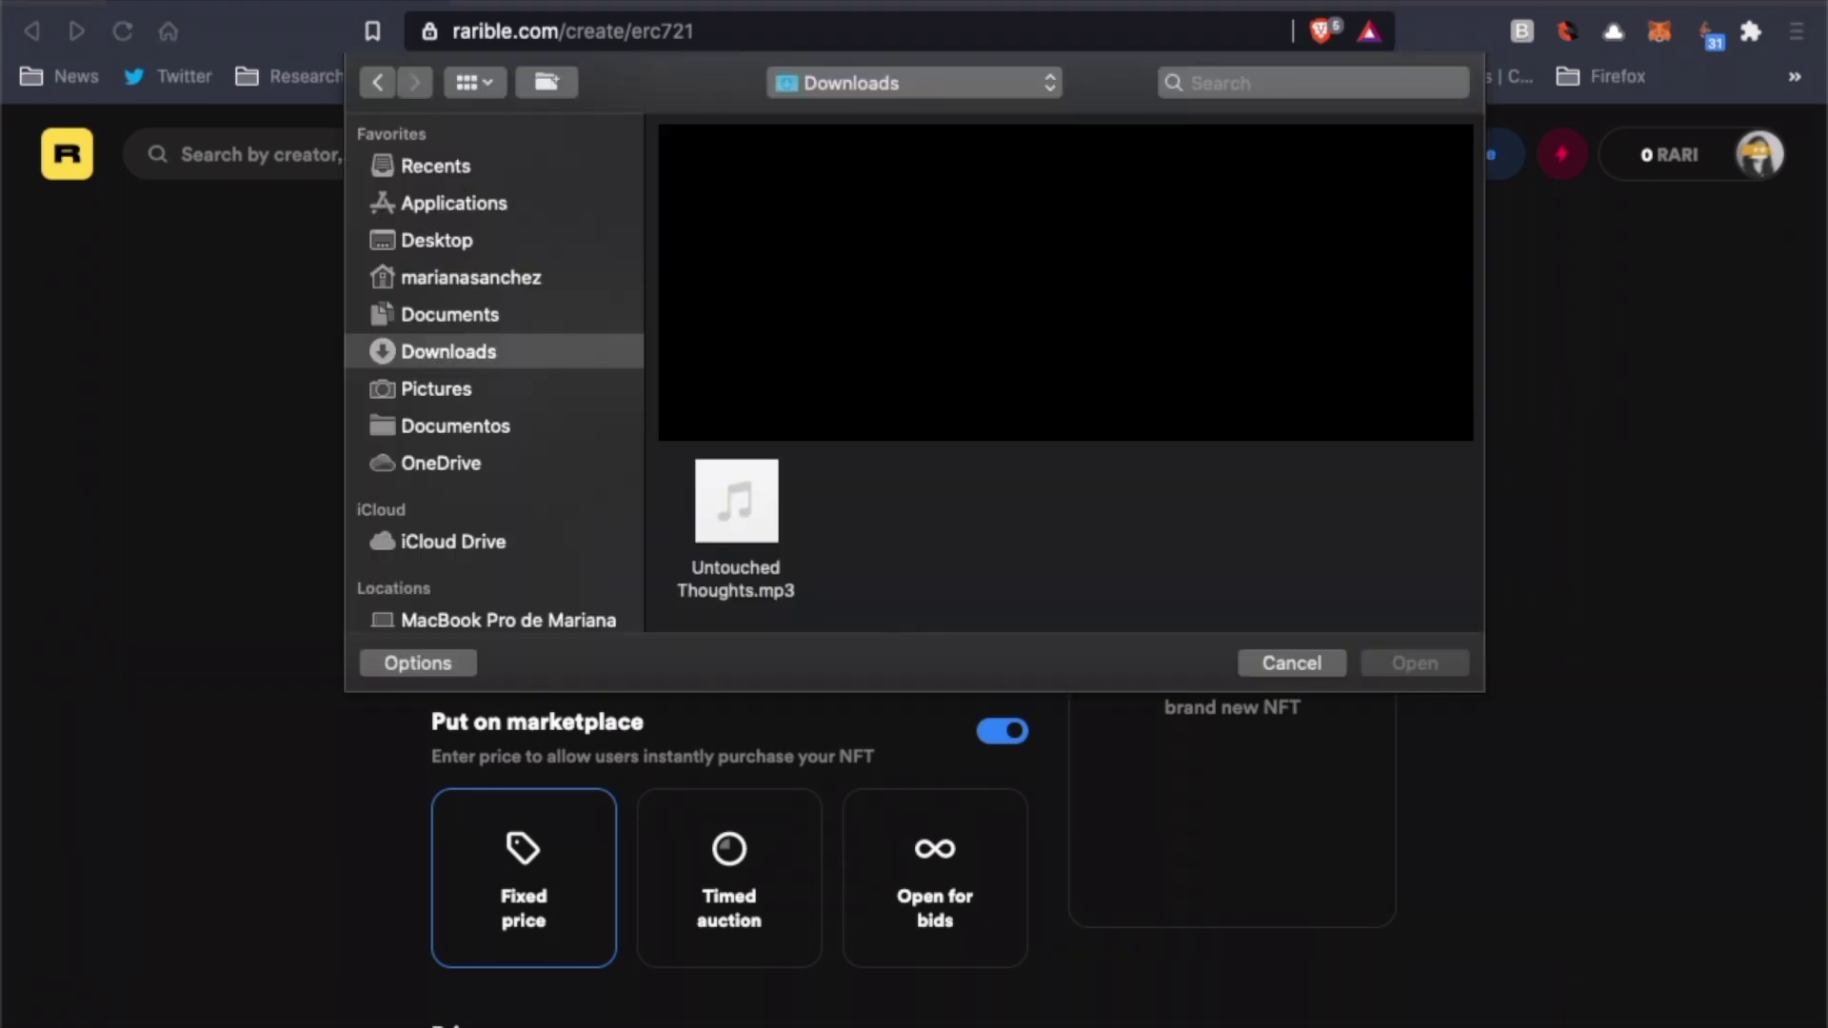
left_click(737, 502)
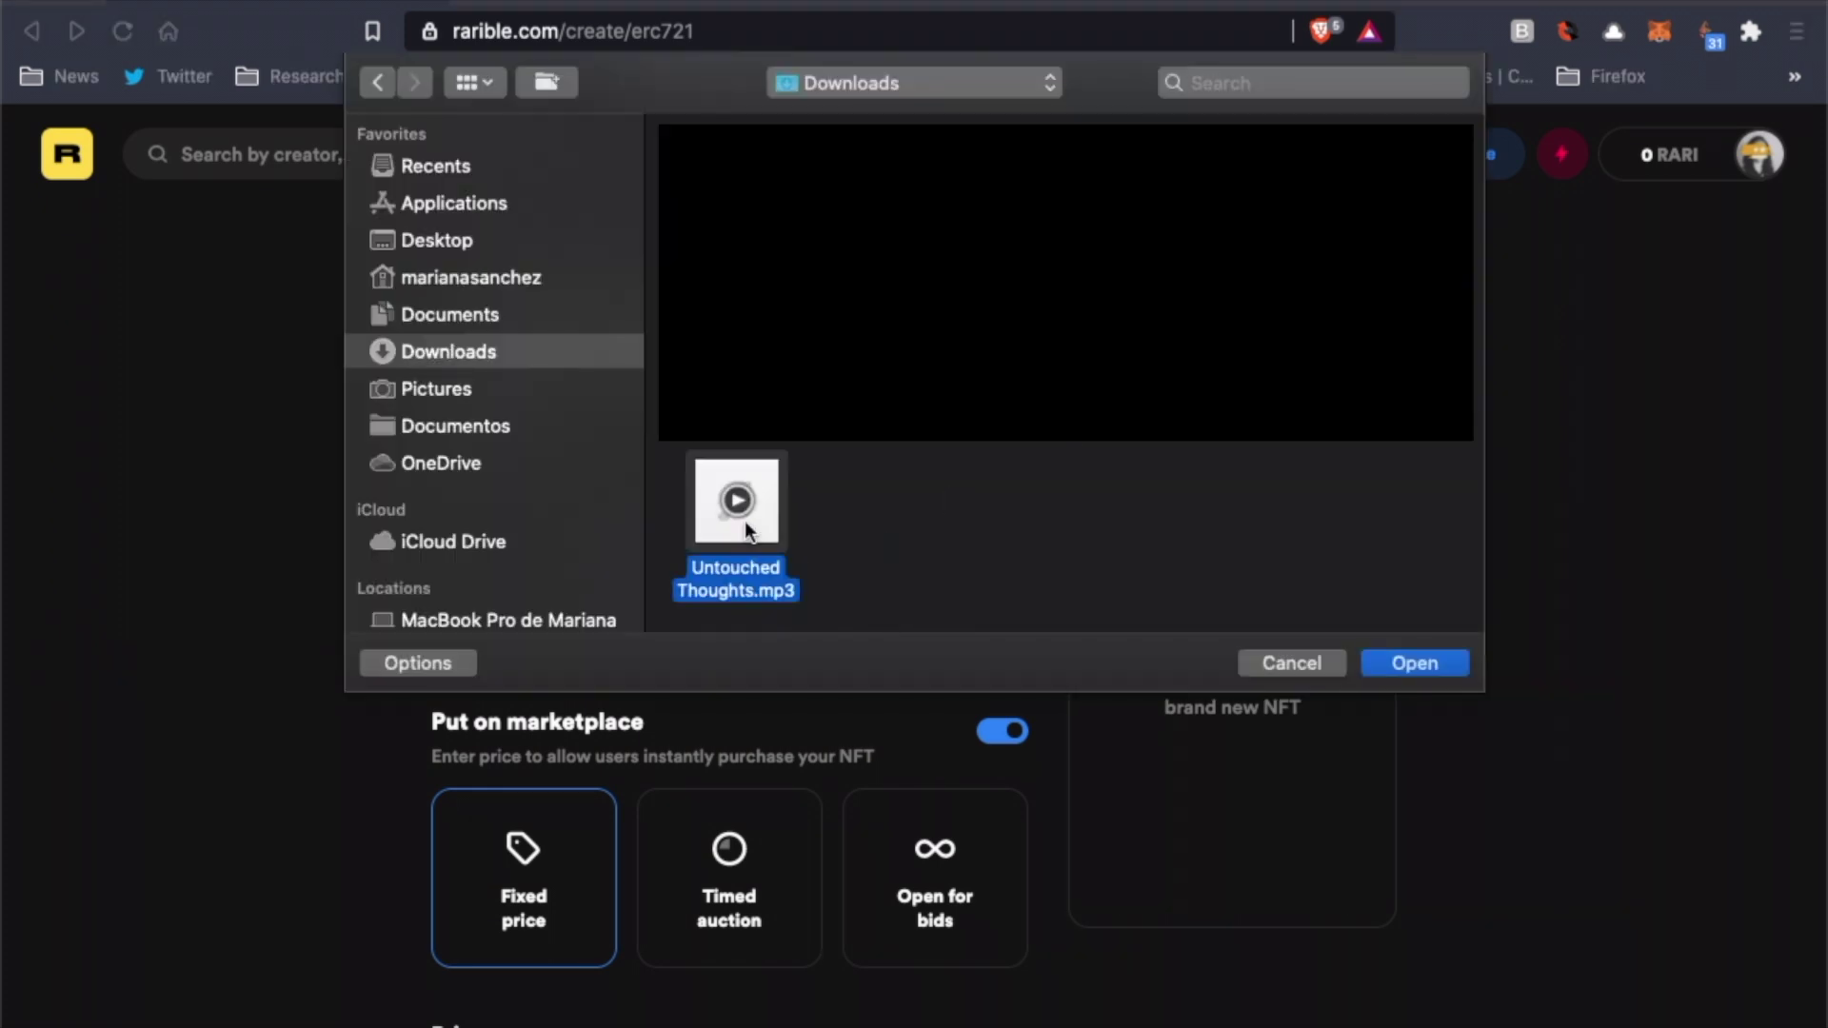
left_click(1454, 666)
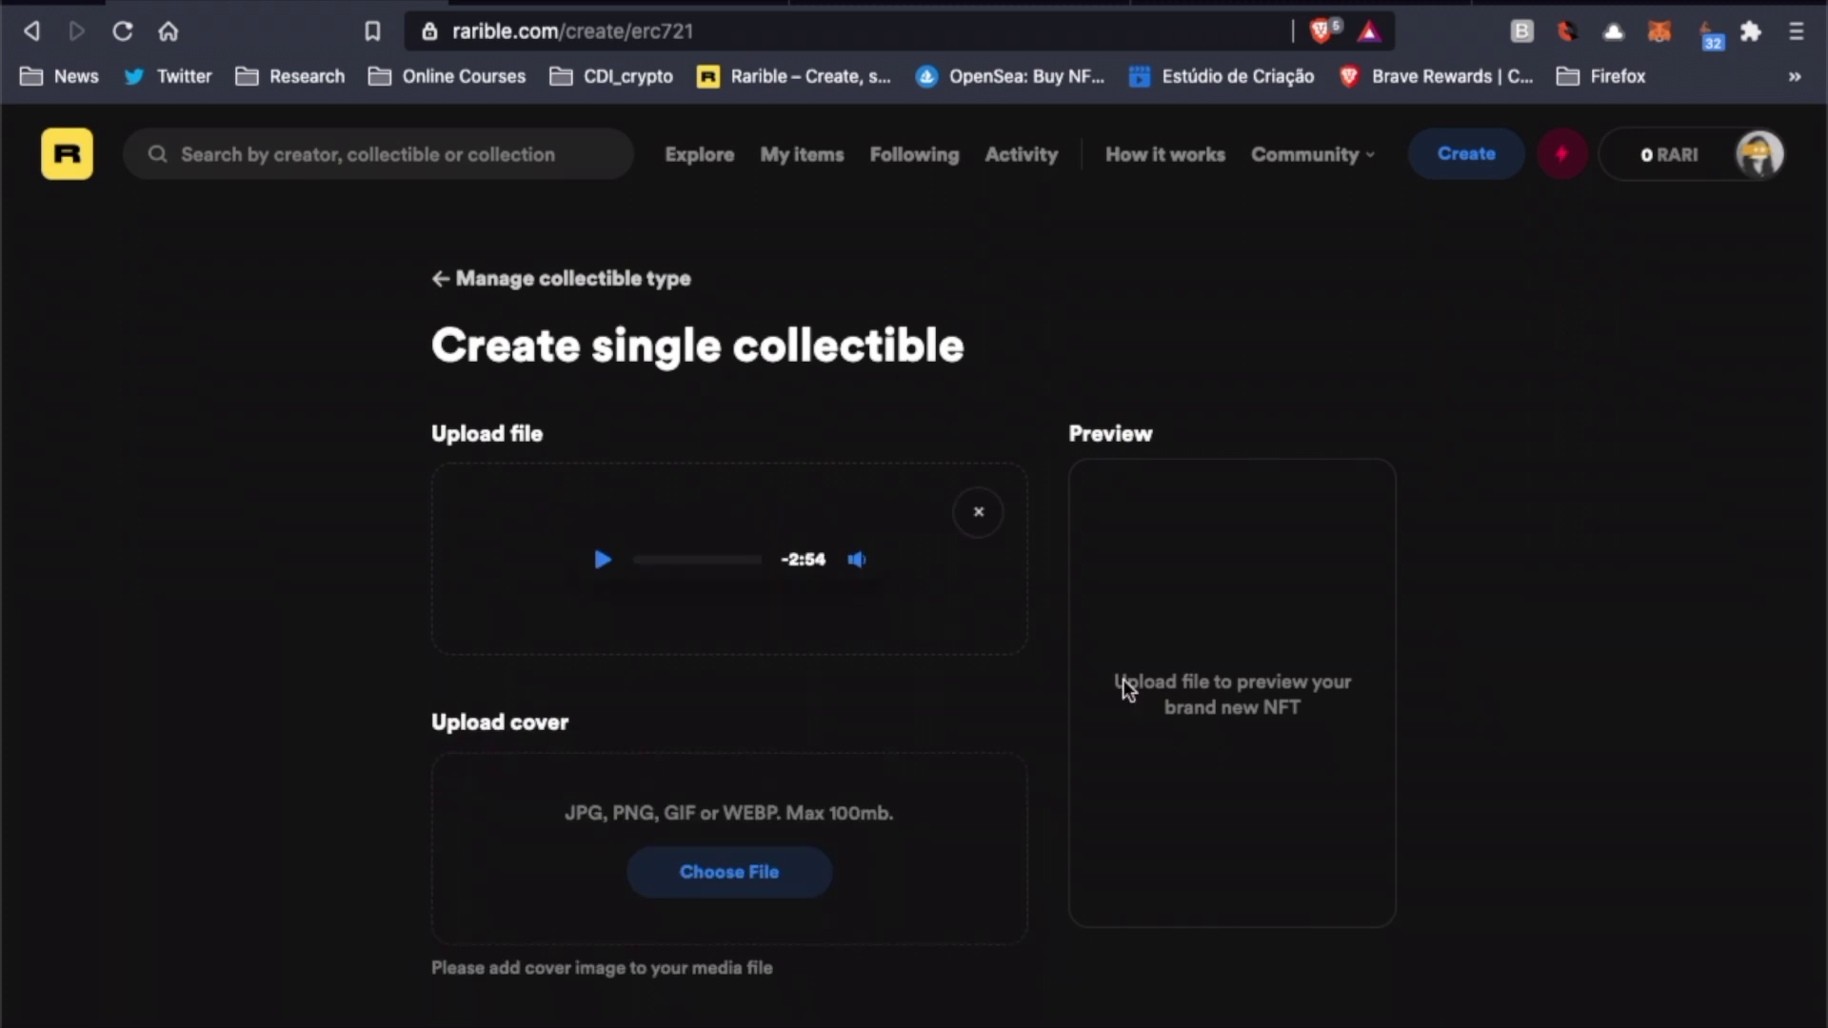
scroll(1019, 678, "down", 4)
Set untouched_thoughts.jpg from Pictures > Music Project as the cover image
left_click(734, 666)
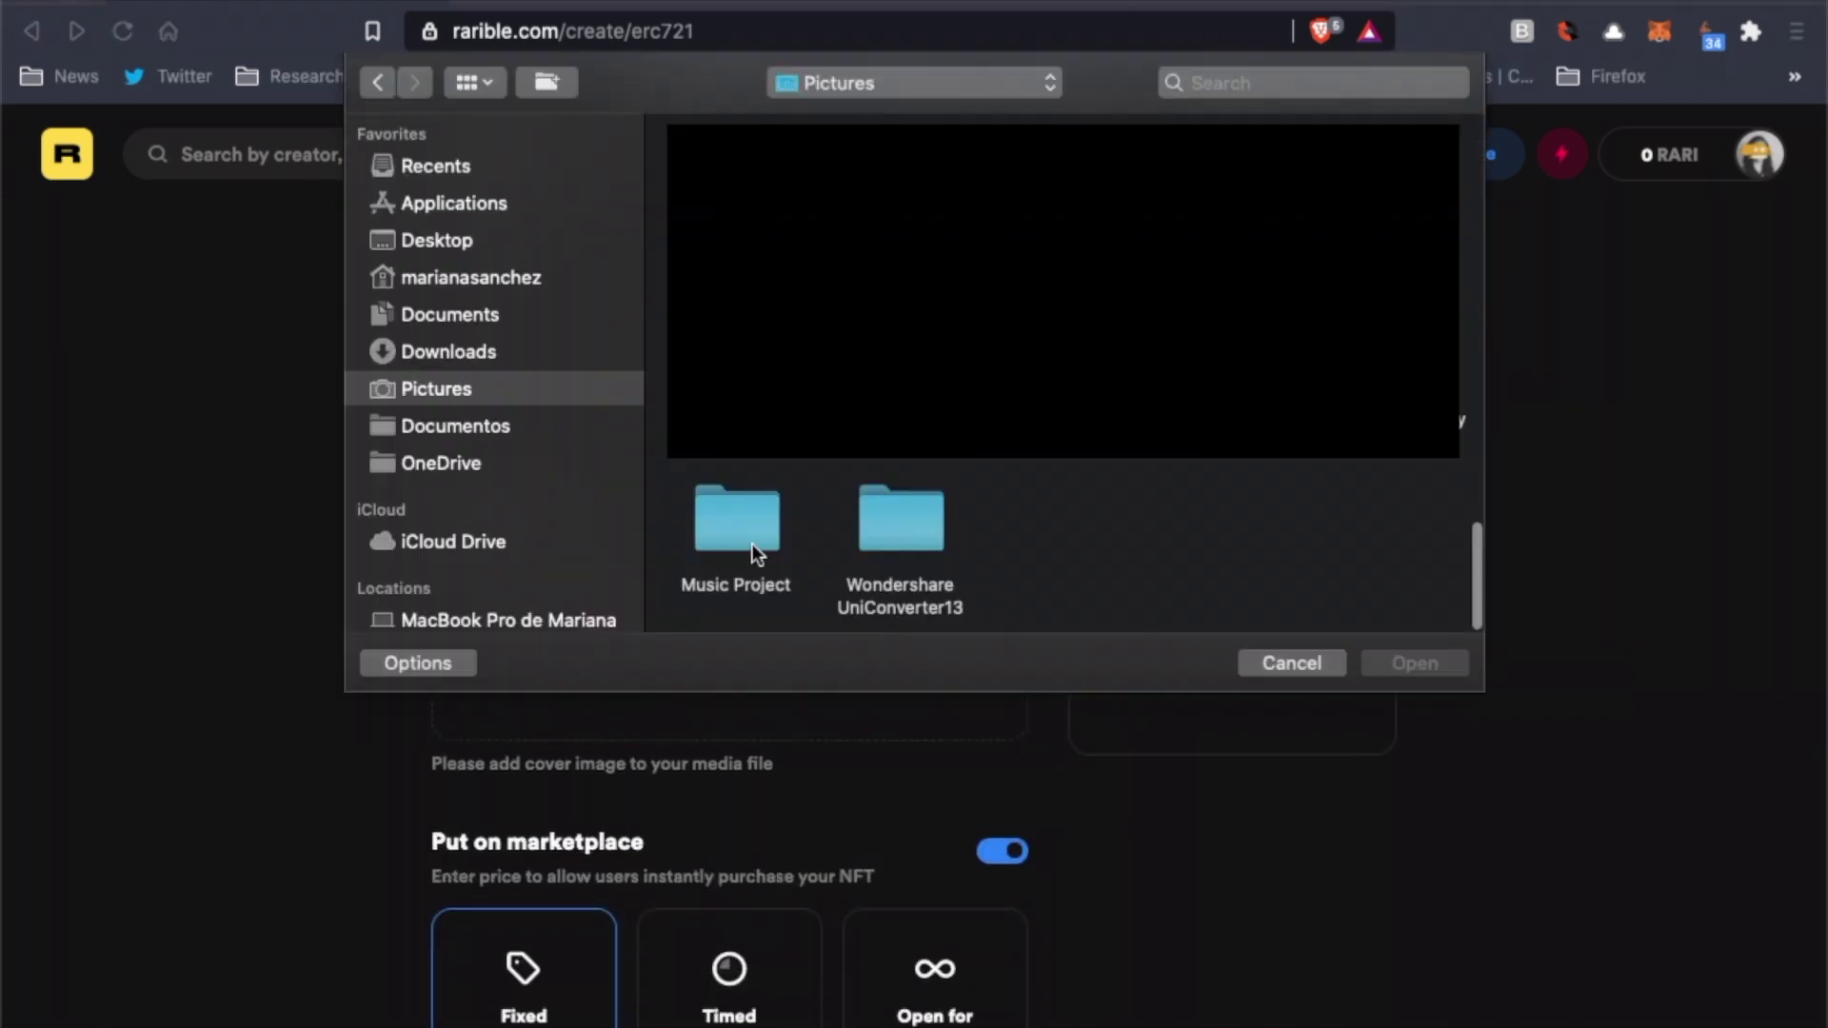
double_click(752, 545)
left_click(1209, 171)
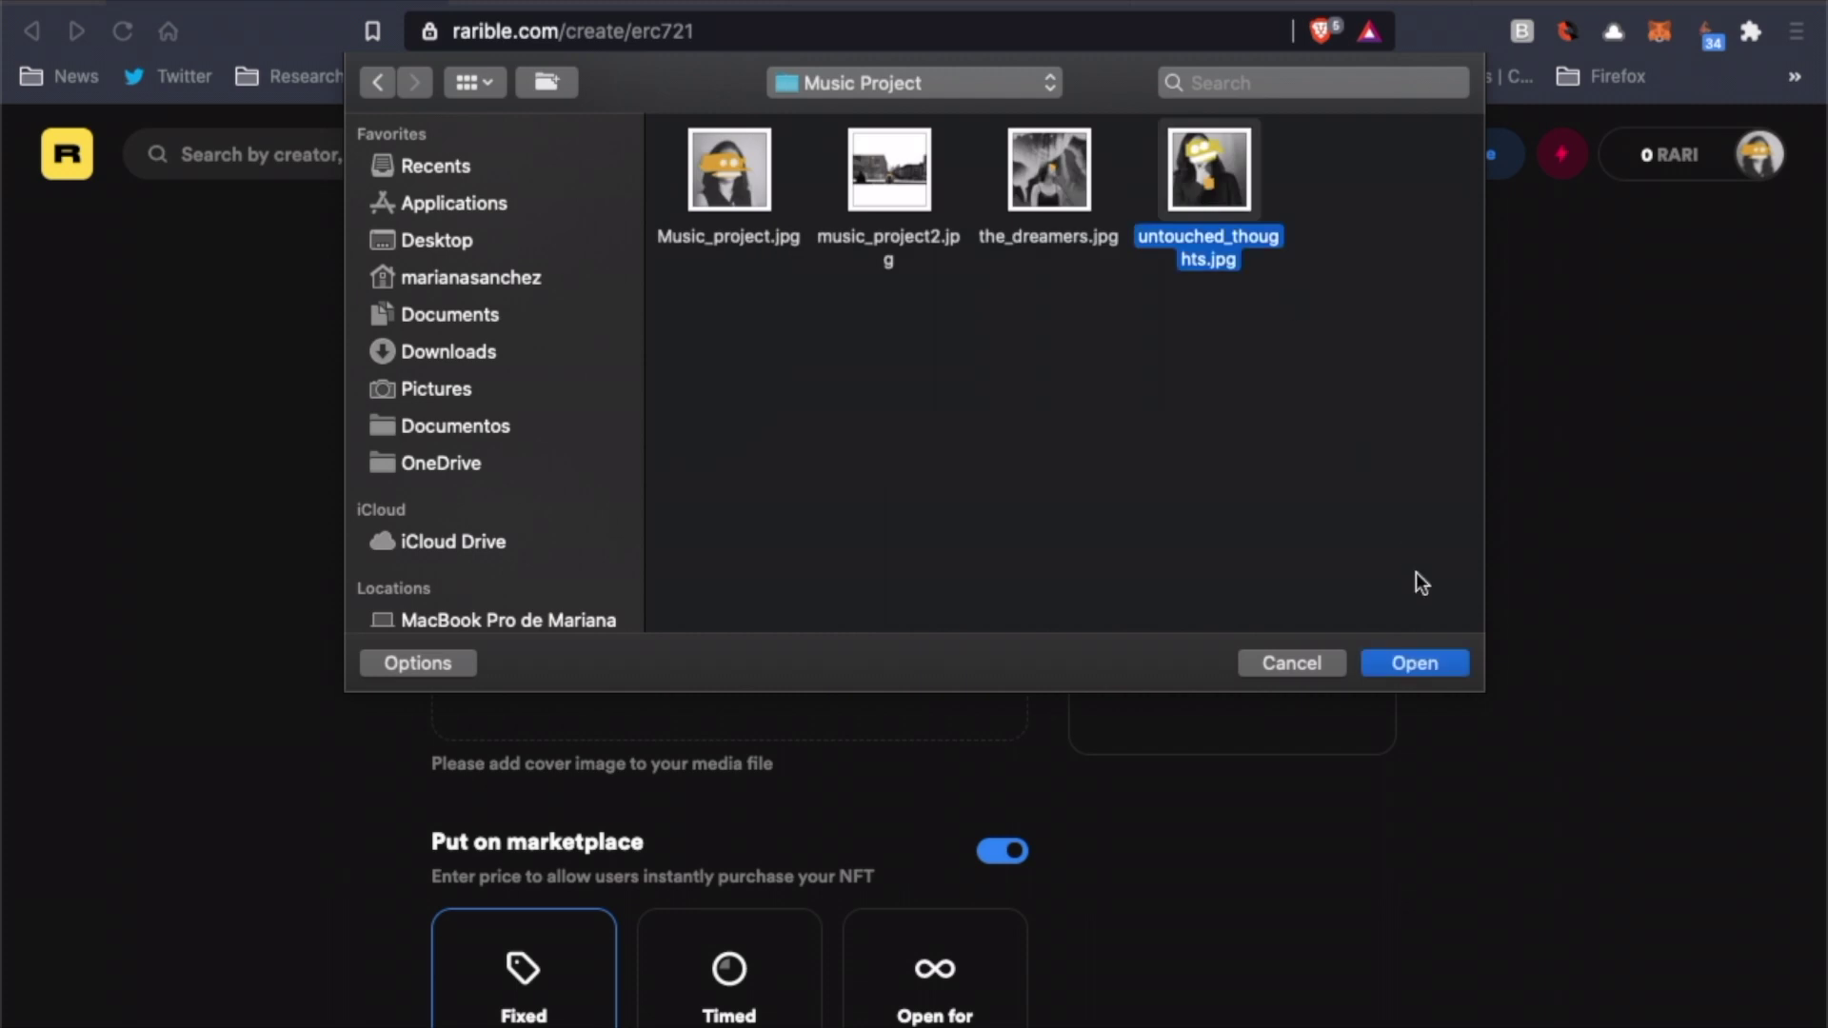
left_click(1420, 672)
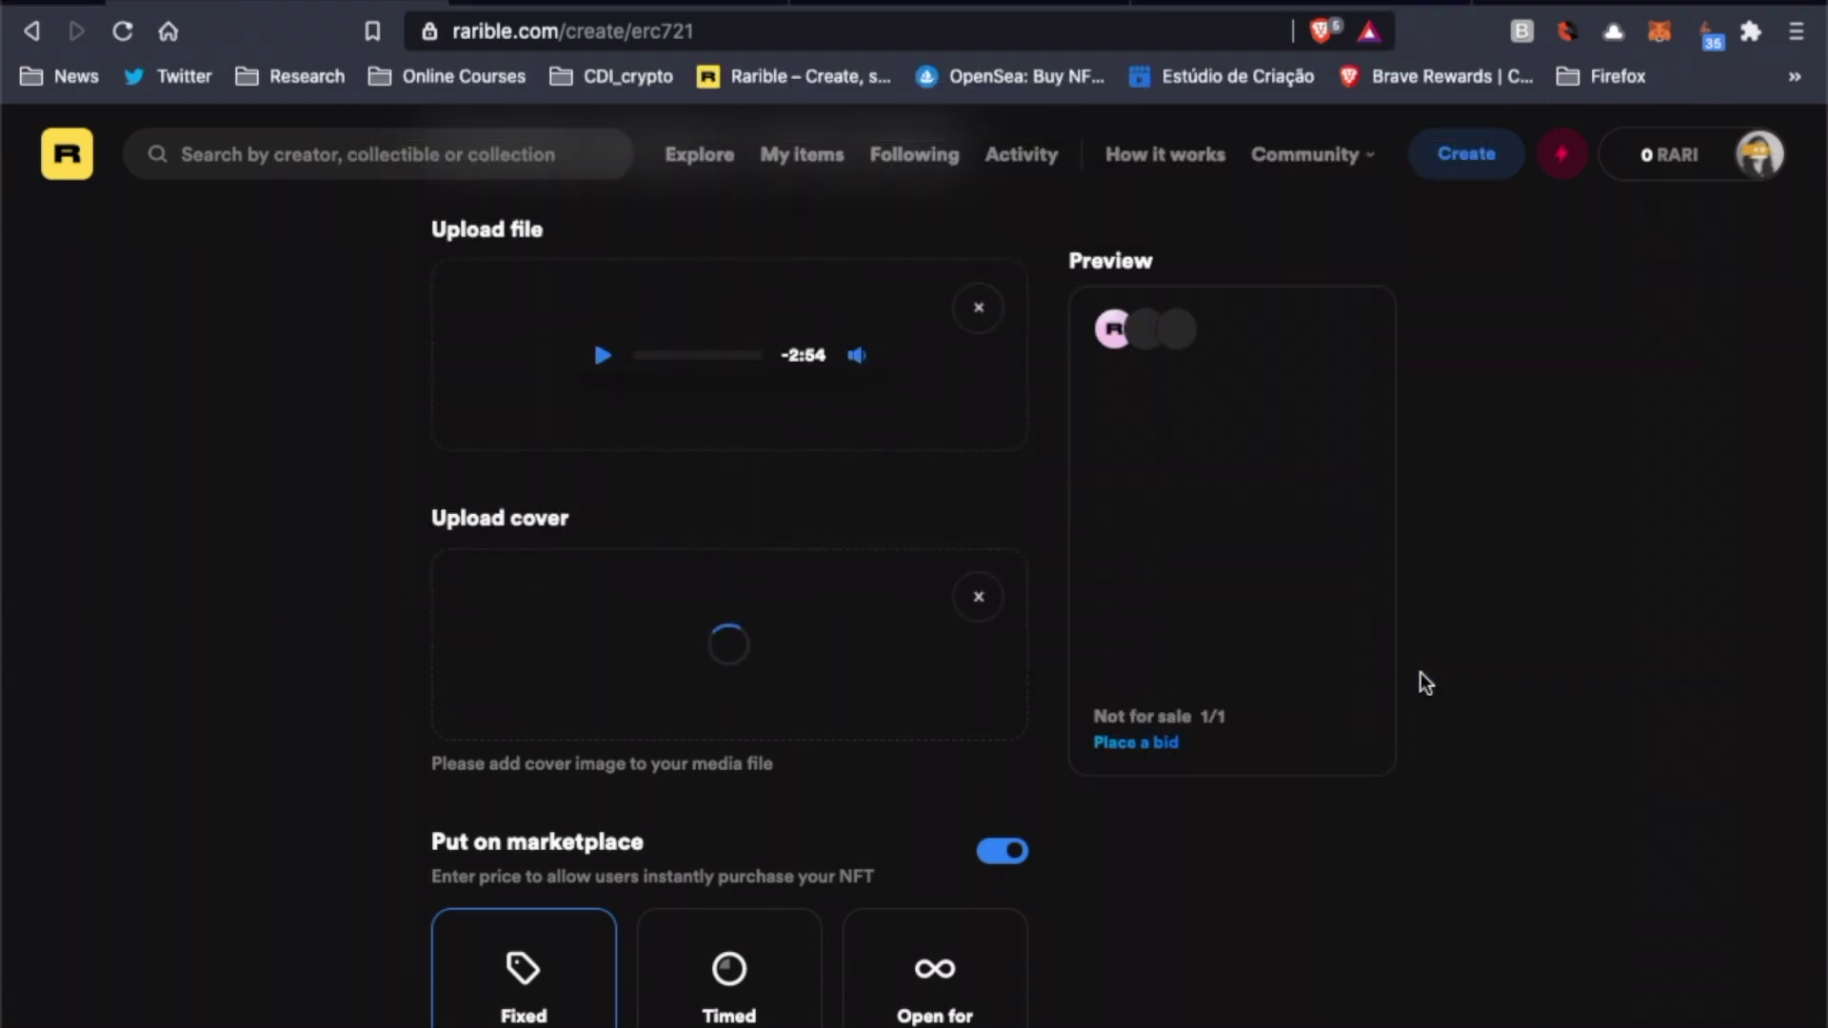
scroll(376, 759, "down", 5)
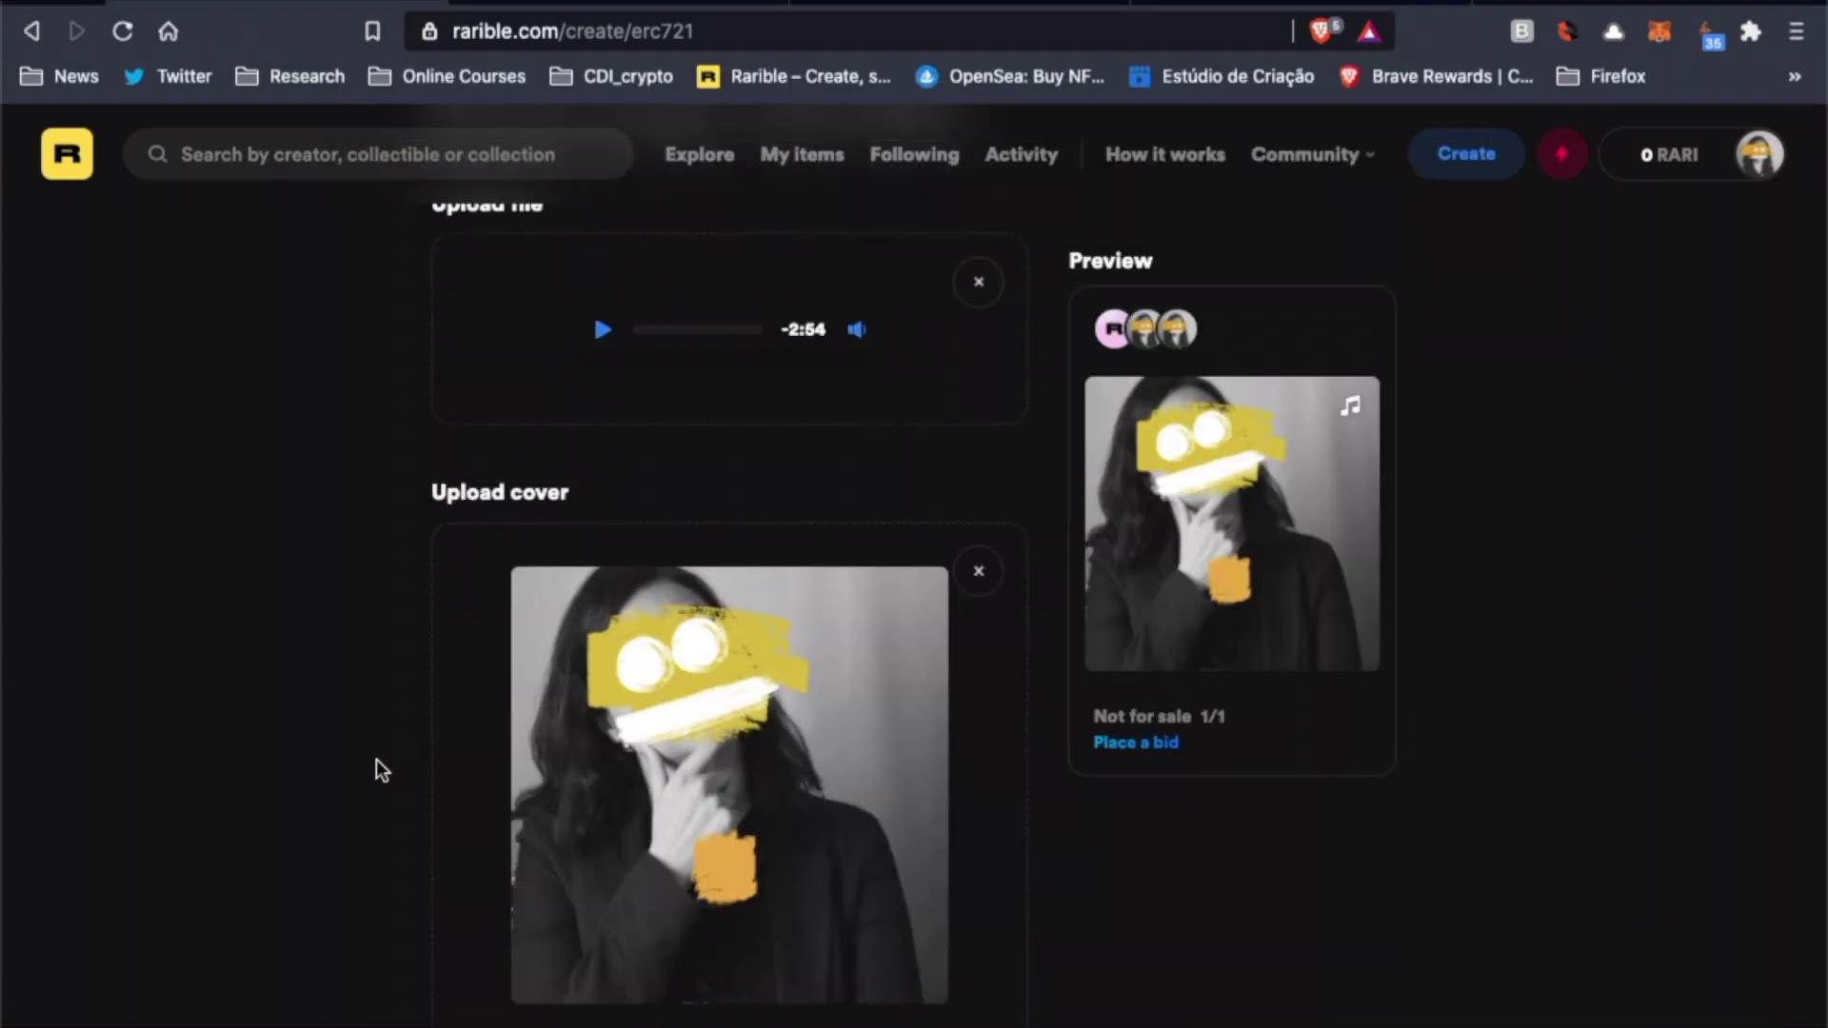
Enter a fixed price of 0.003 and keep ETH as the currency after reviewing the list
scroll(376, 766, "down", 3)
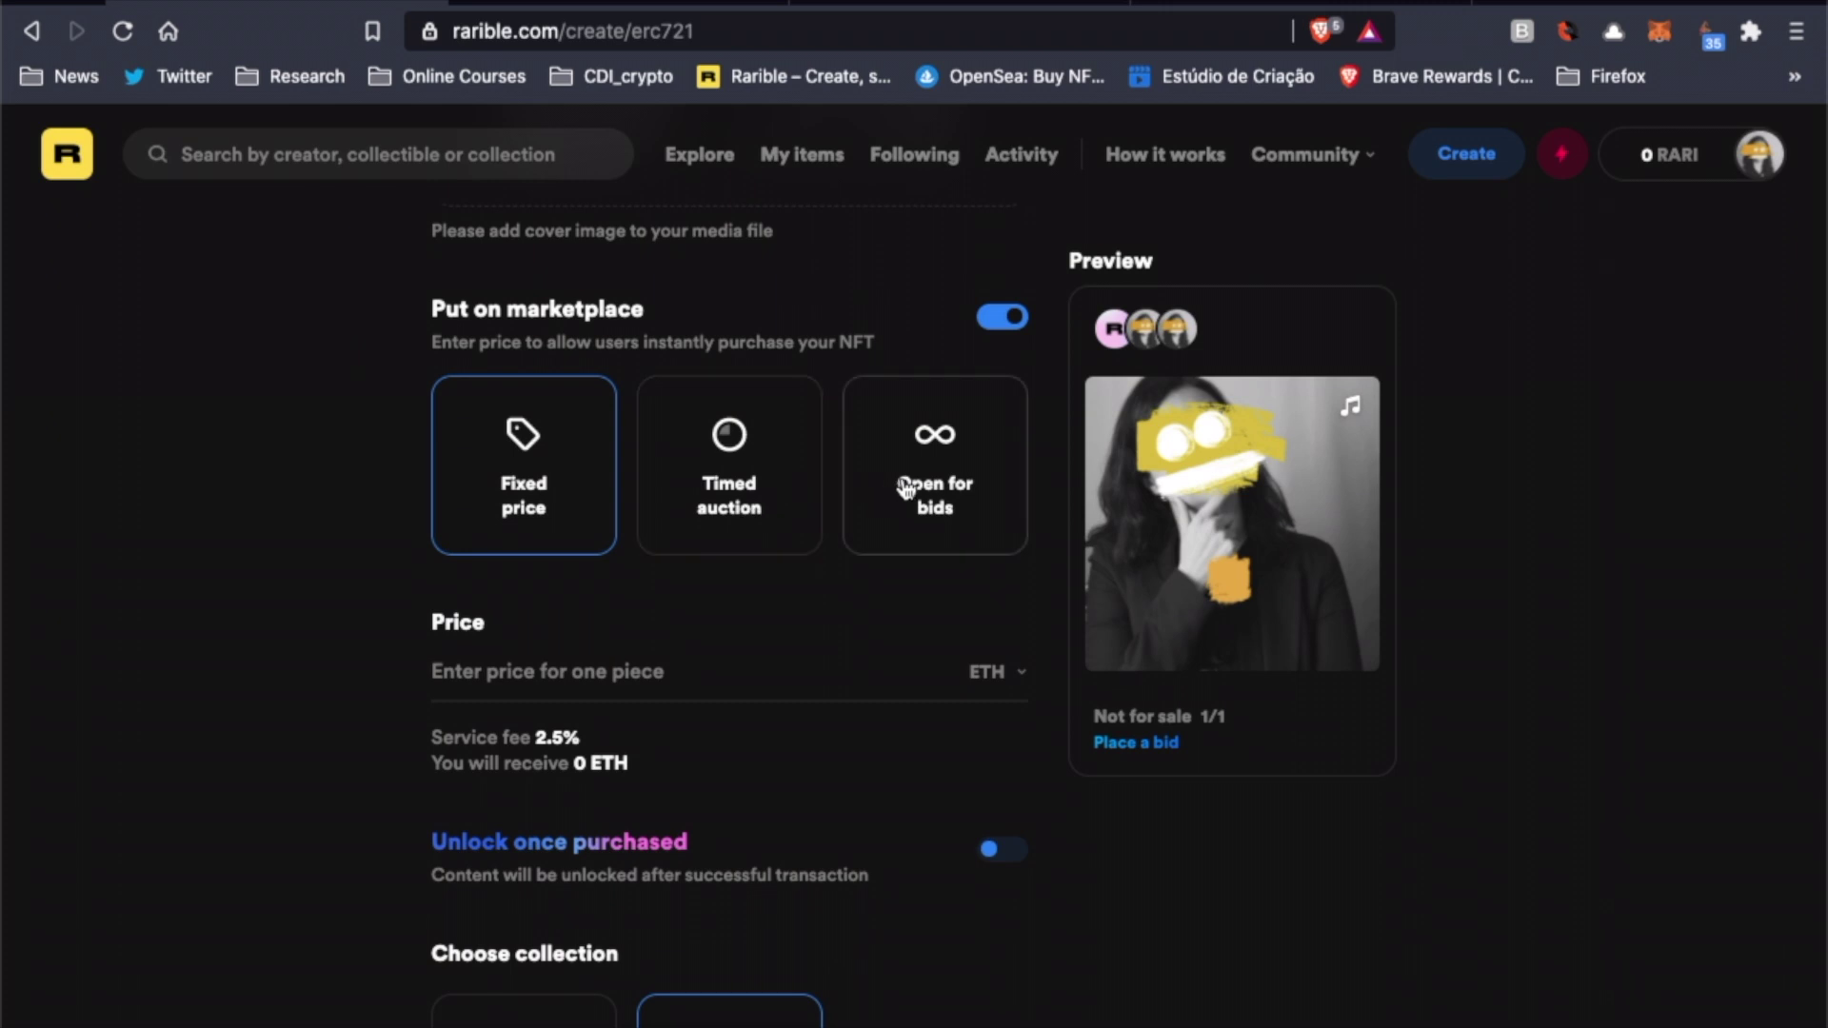
left_click(762, 671)
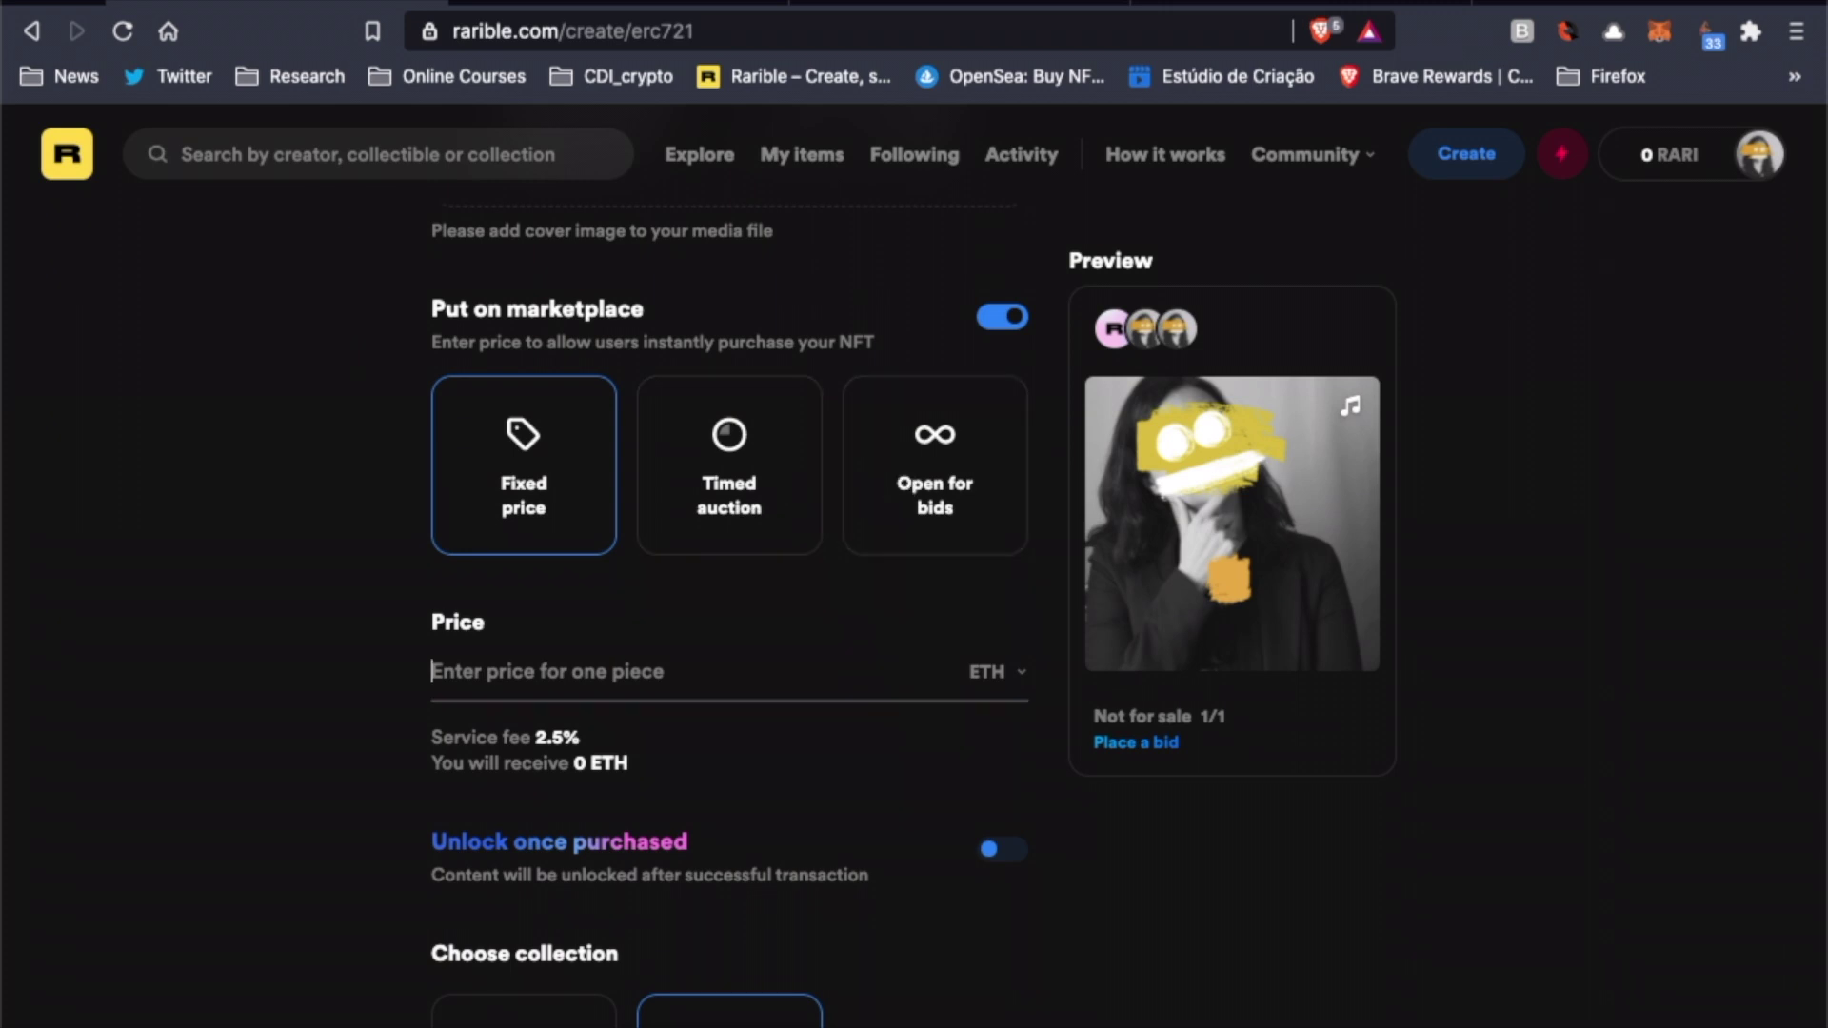
type("0.003")
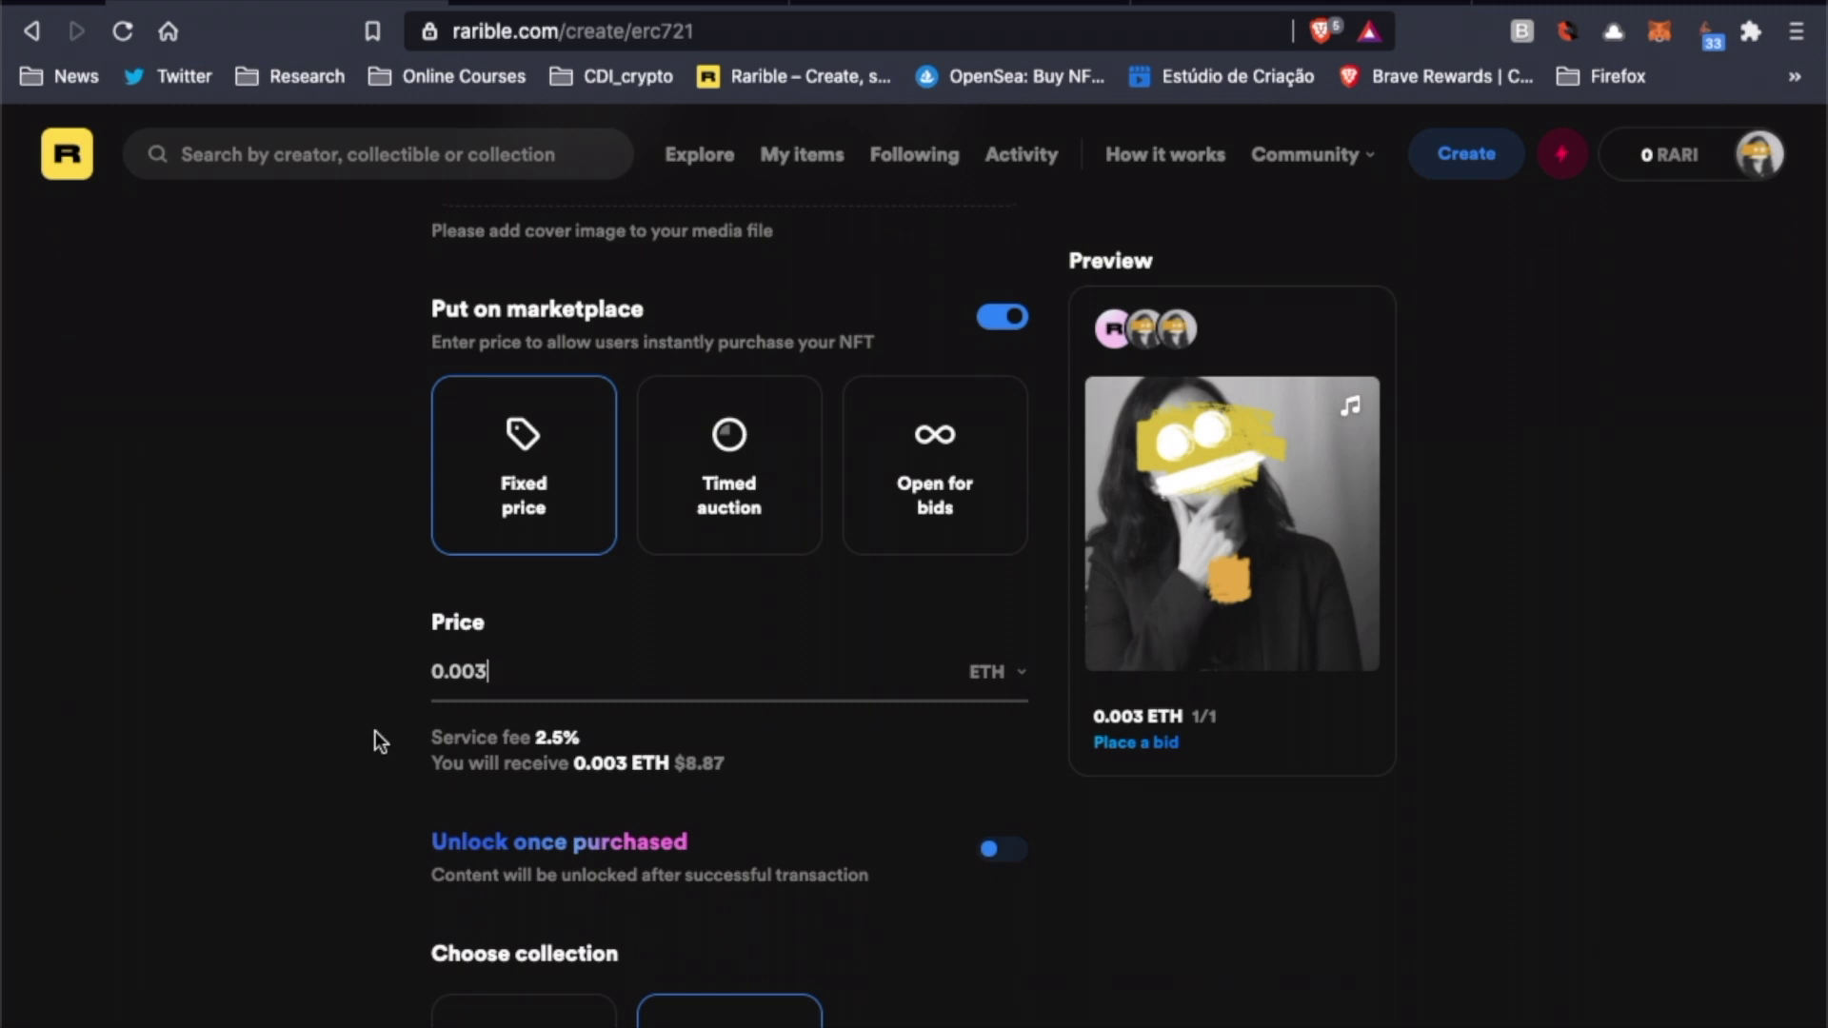
scroll(1066, 640, "down", 1)
left_click(1010, 614)
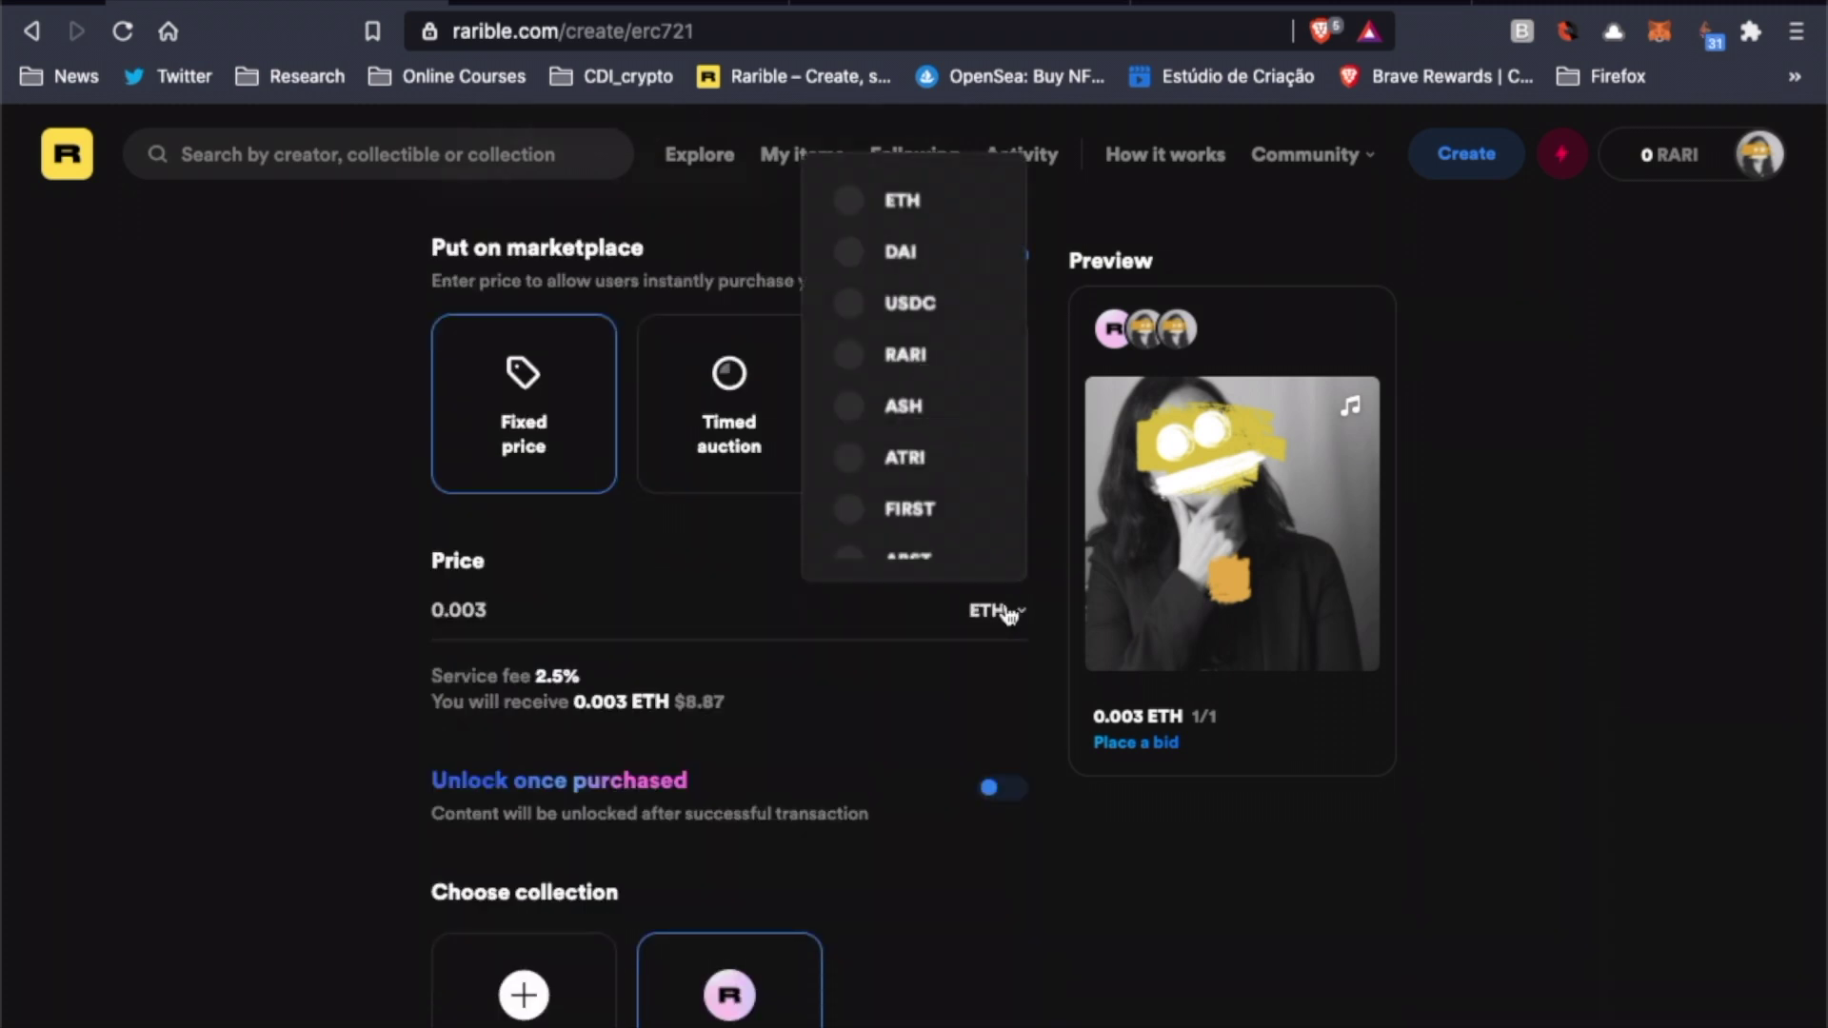
scroll(895, 488, "down", 6)
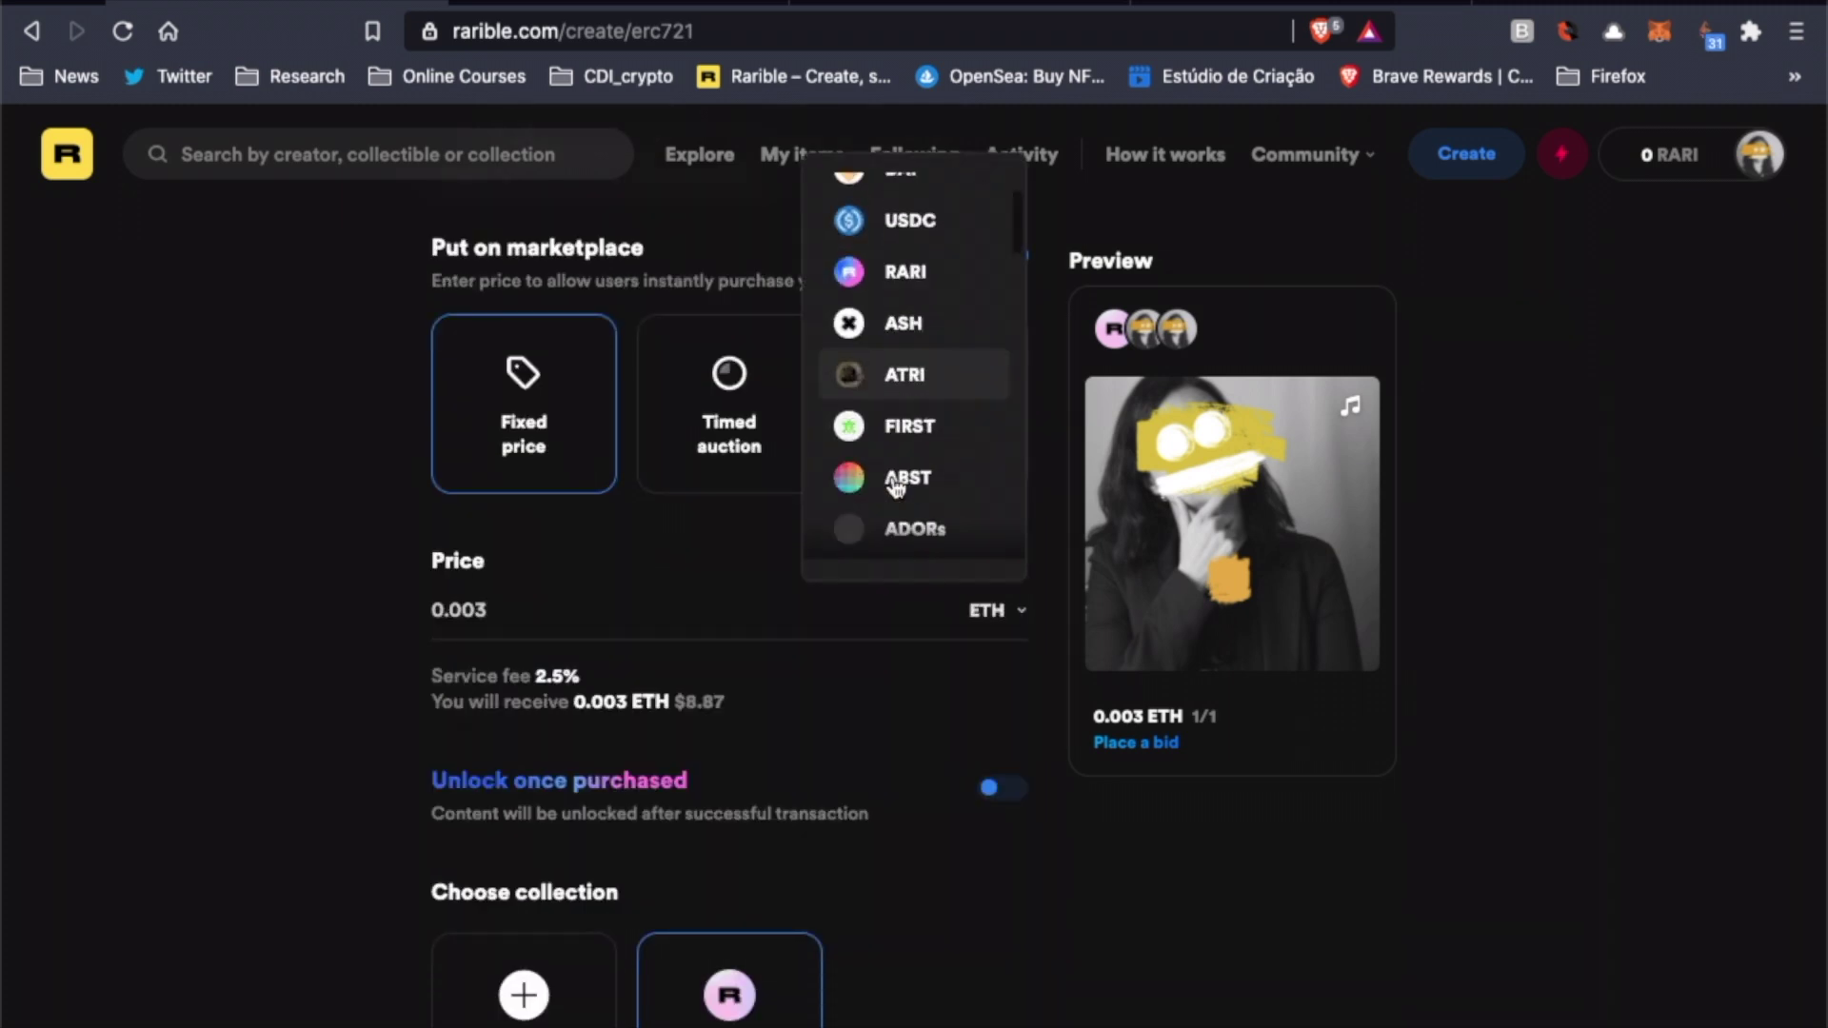
scroll(895, 487, "down", 3)
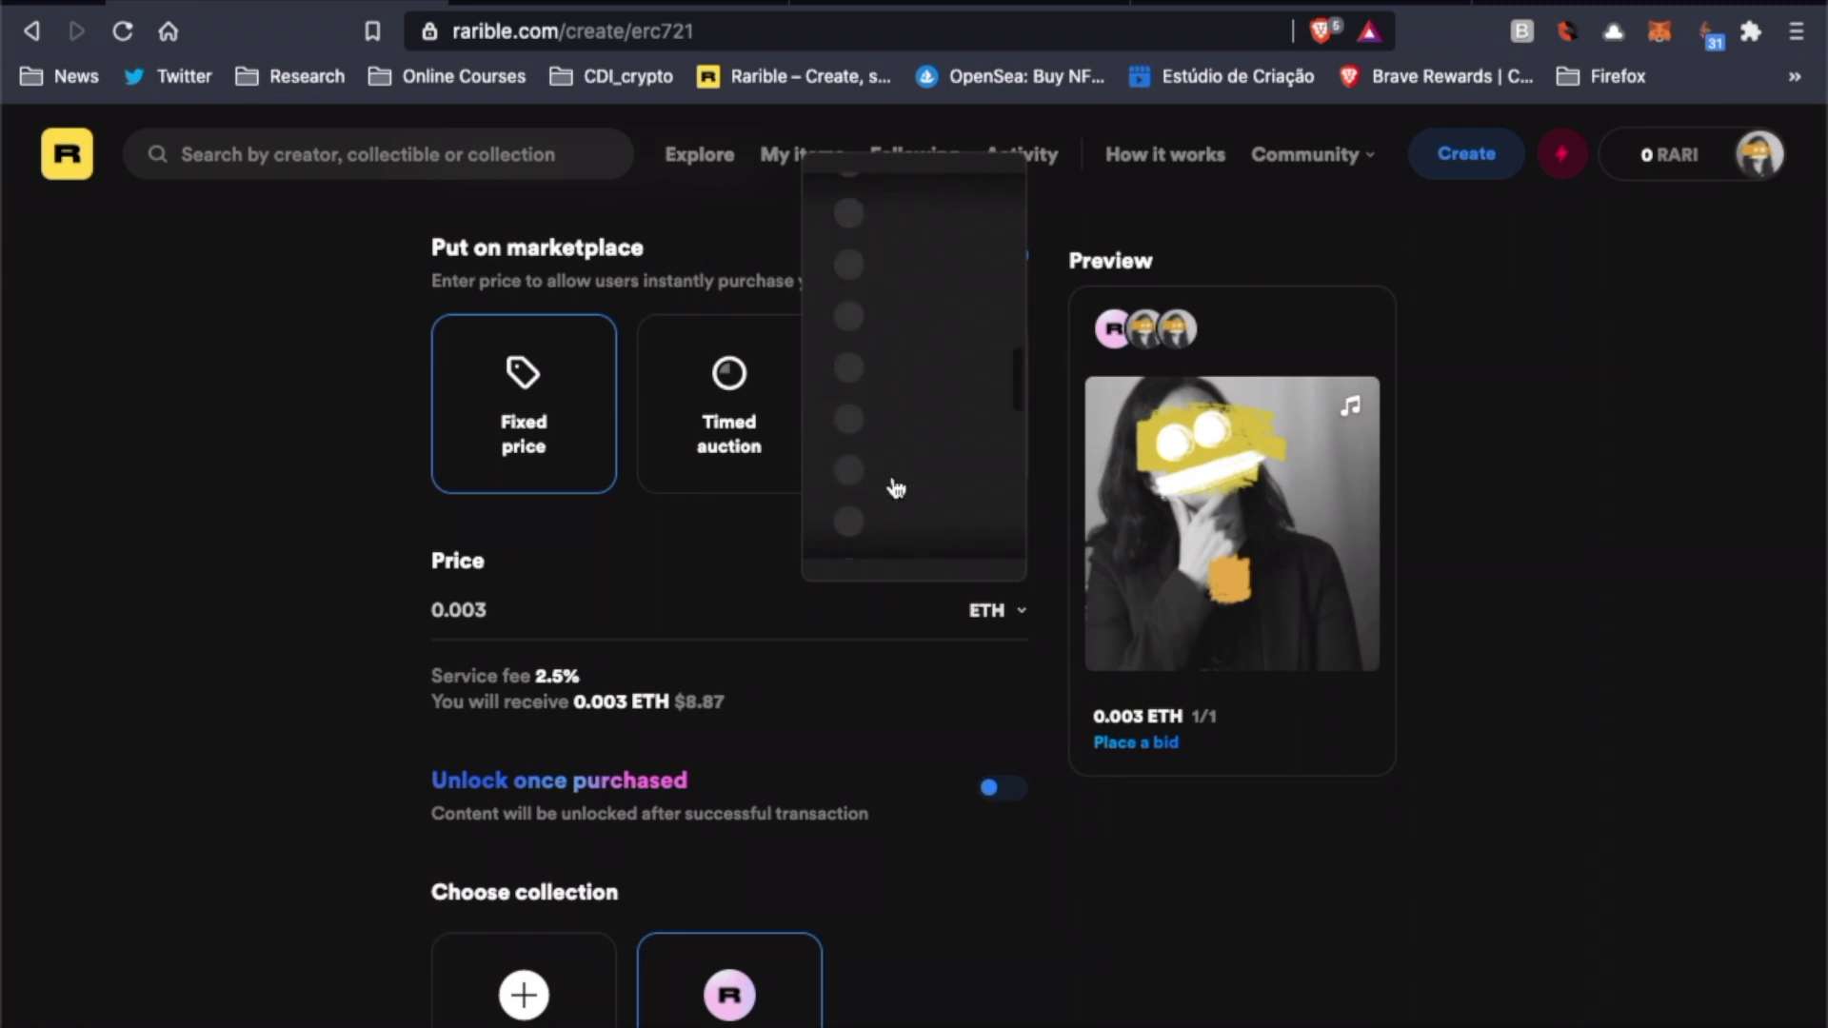
scroll(894, 487, "up", 10)
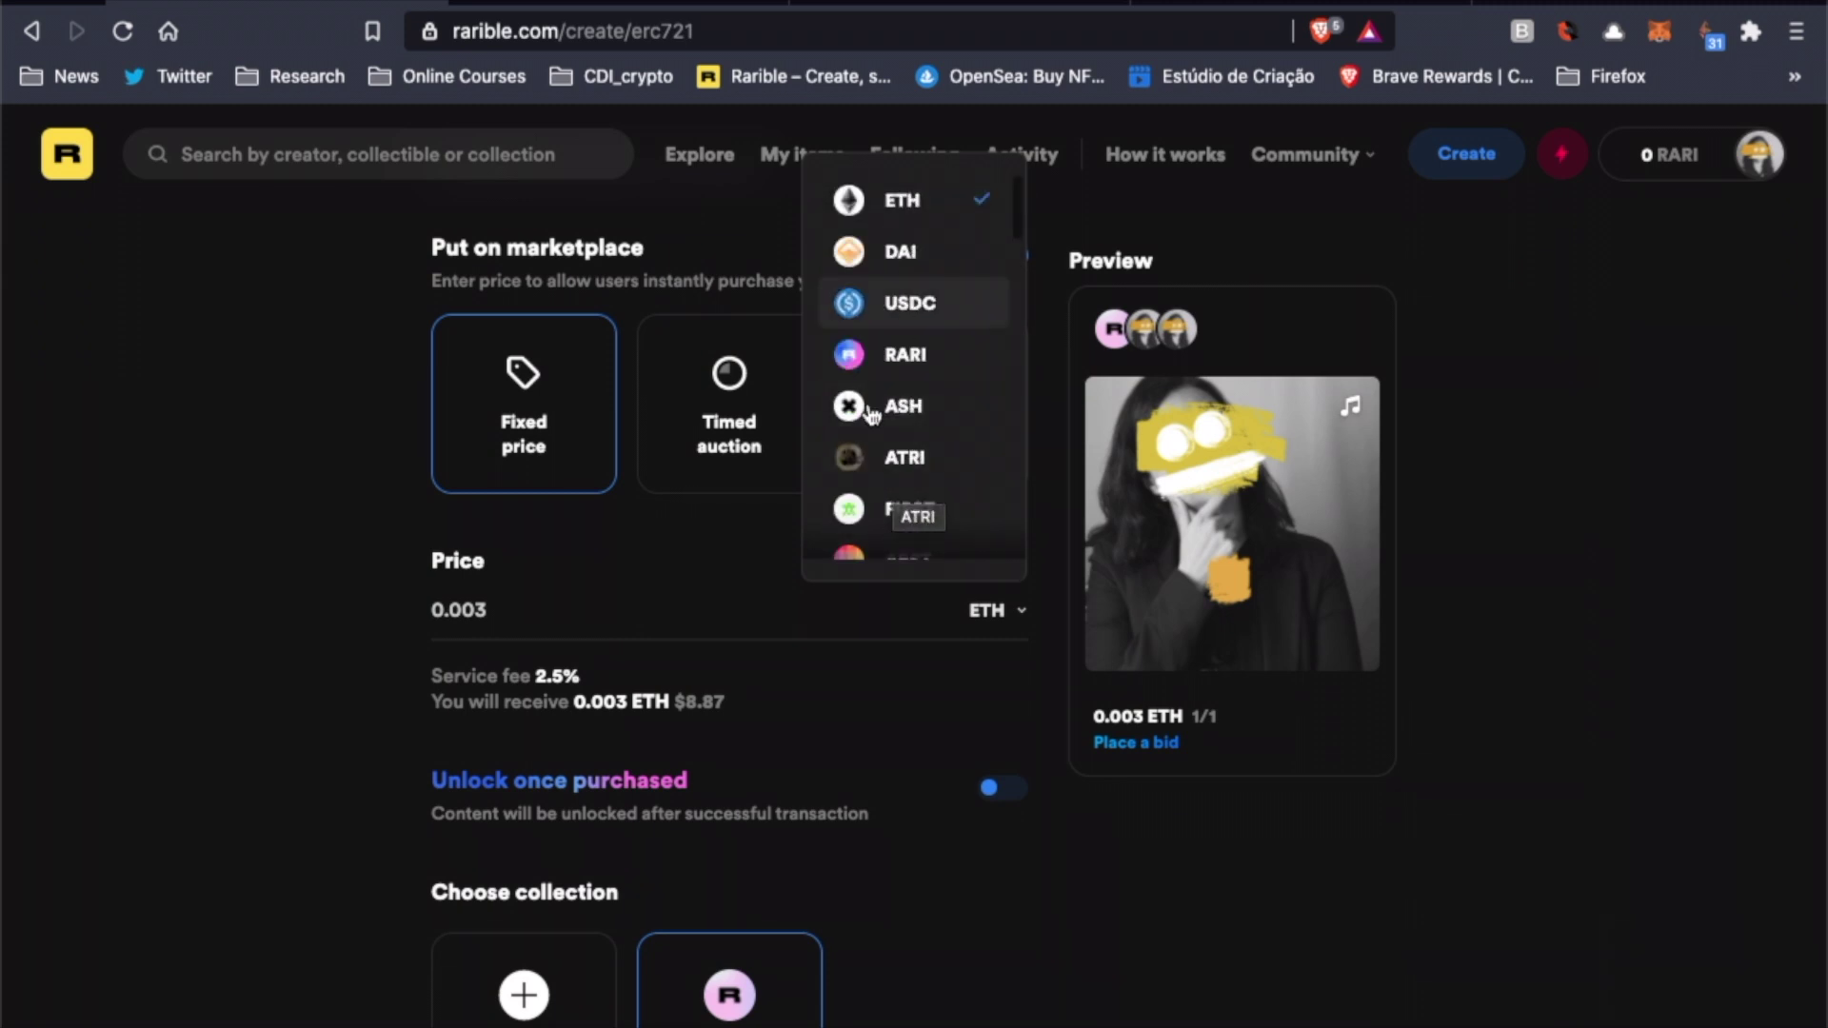
left_click(232, 729)
scroll(301, 792, "down", 2)
Switch on the 'Unlock once purchased' toggle for the collectible
scroll(301, 792, "down", 2)
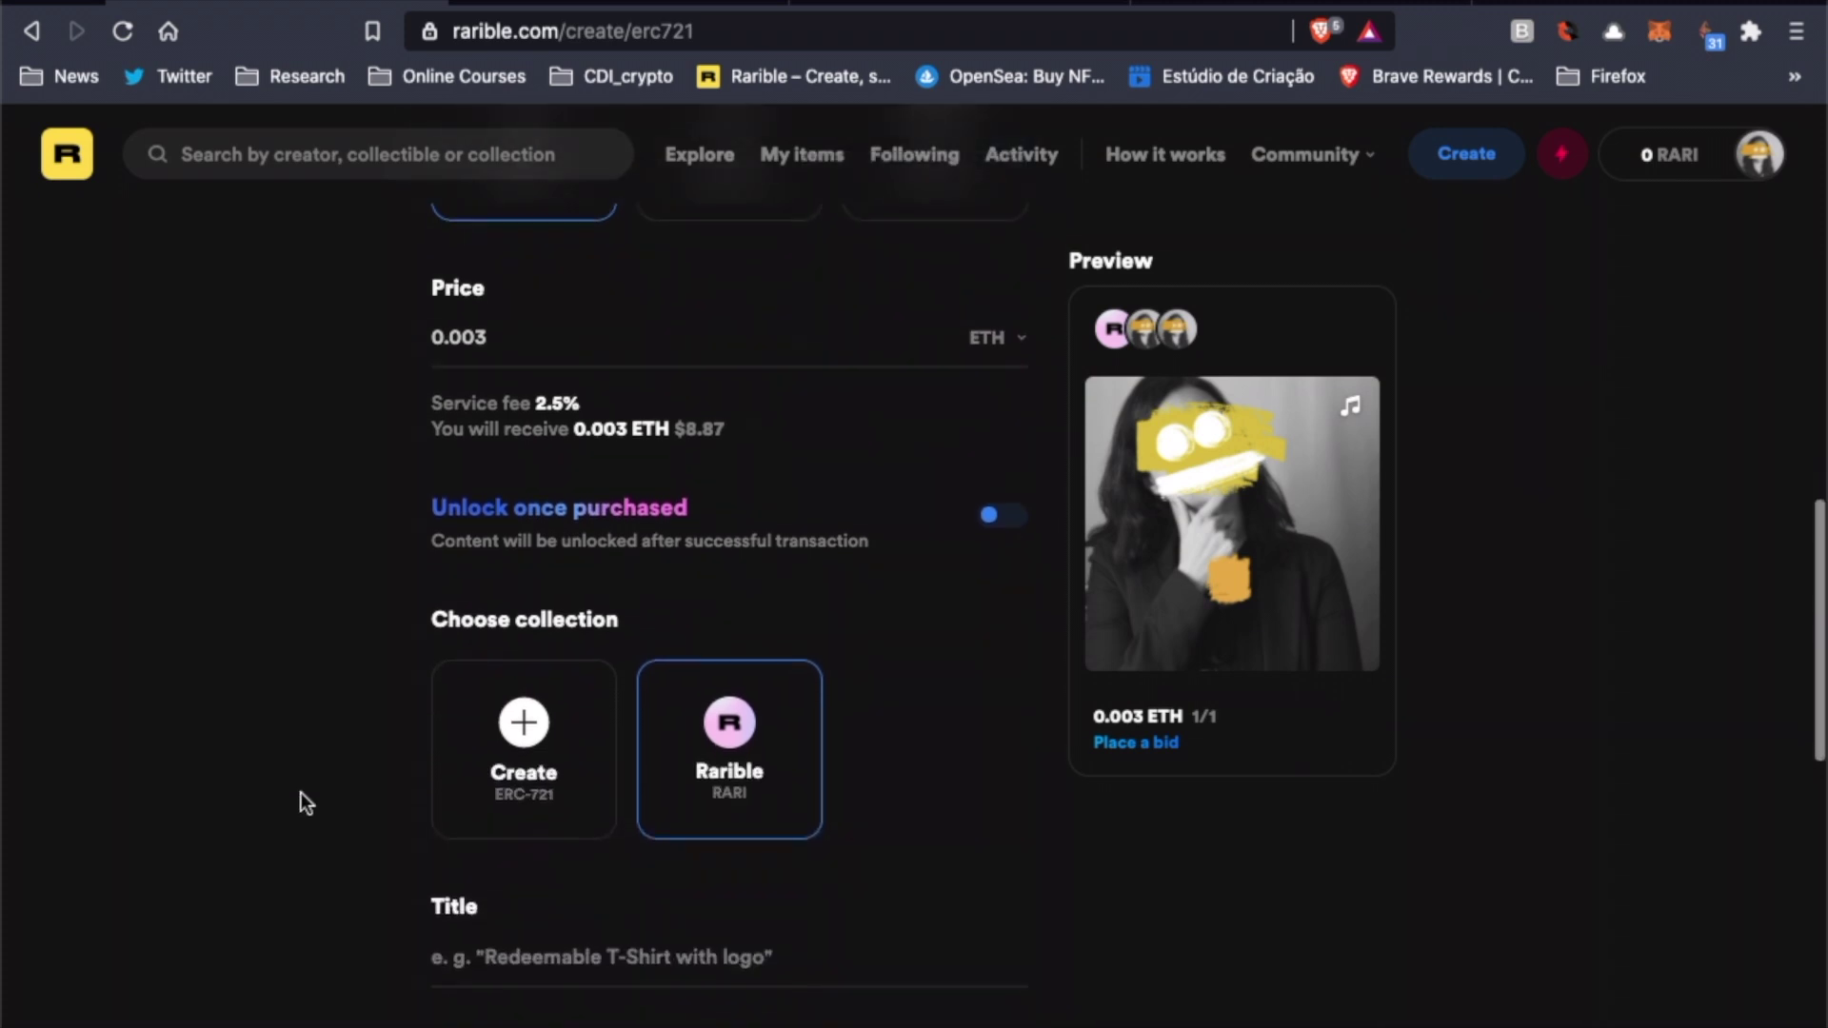
left_click(1011, 515)
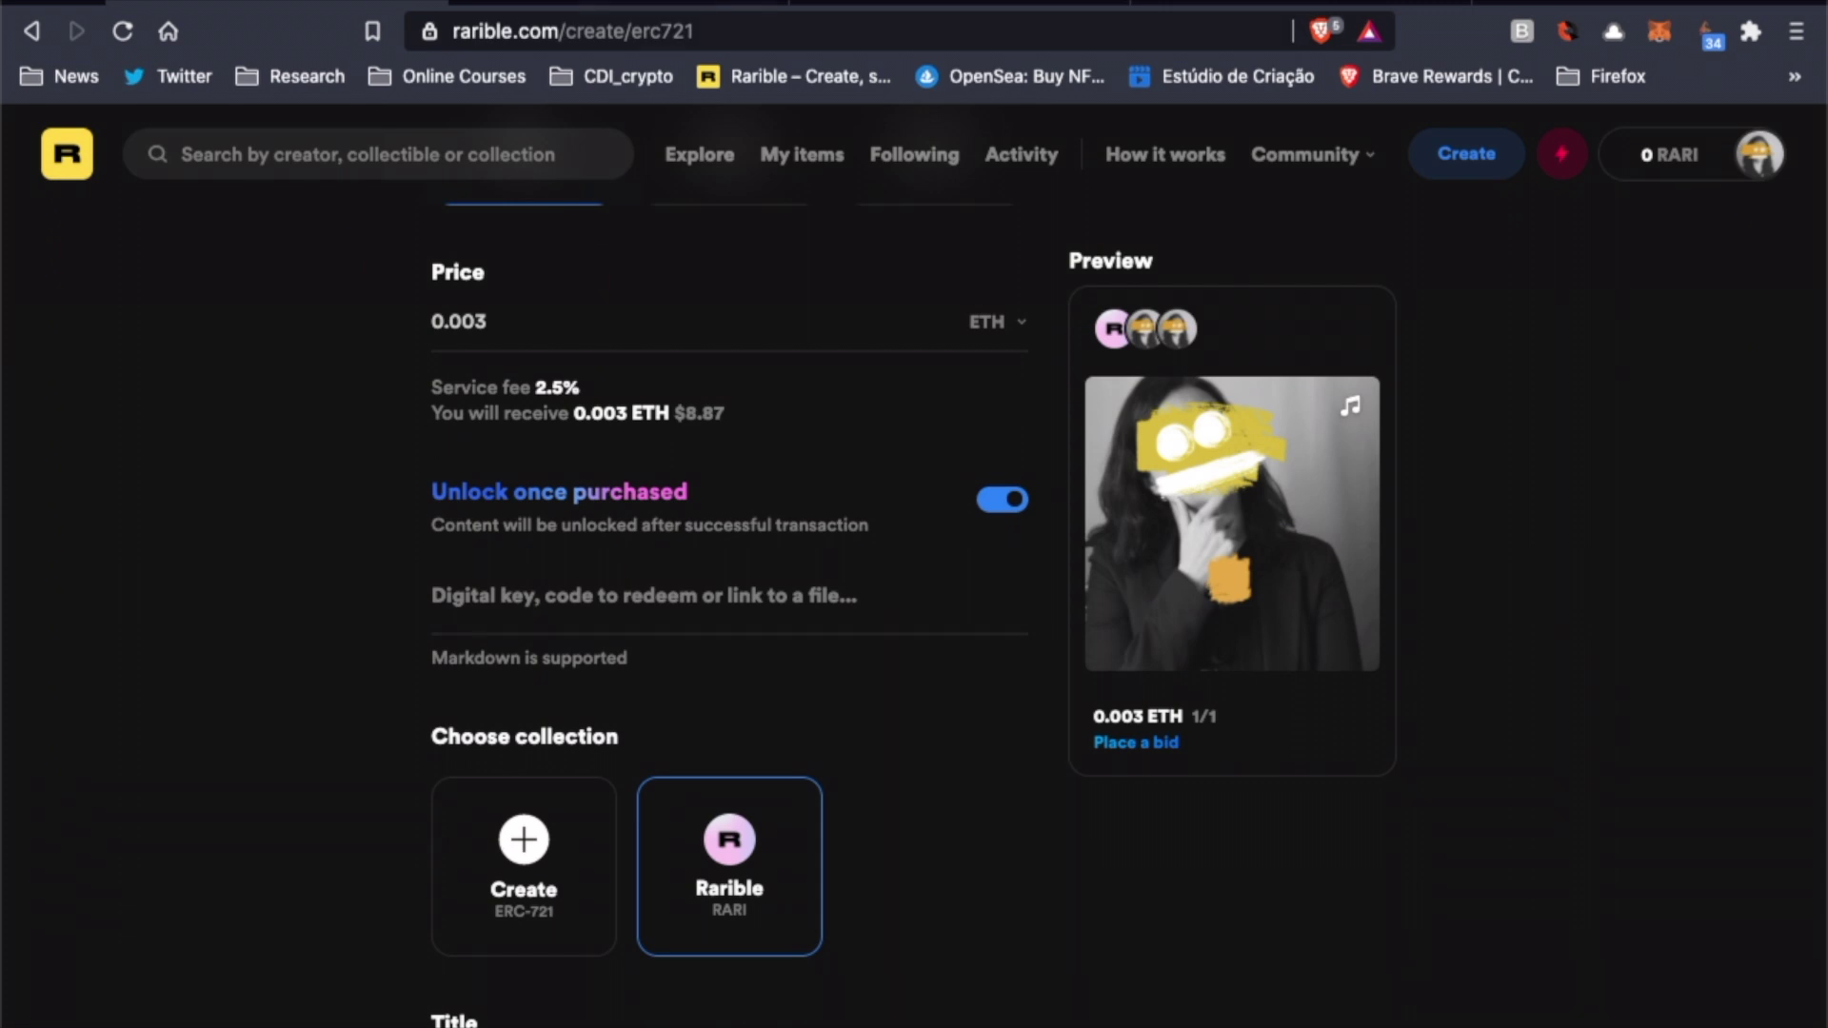
Switch to the pinata.cloud browser tab with Ctrl+Tab
key("ctrl+Tab")
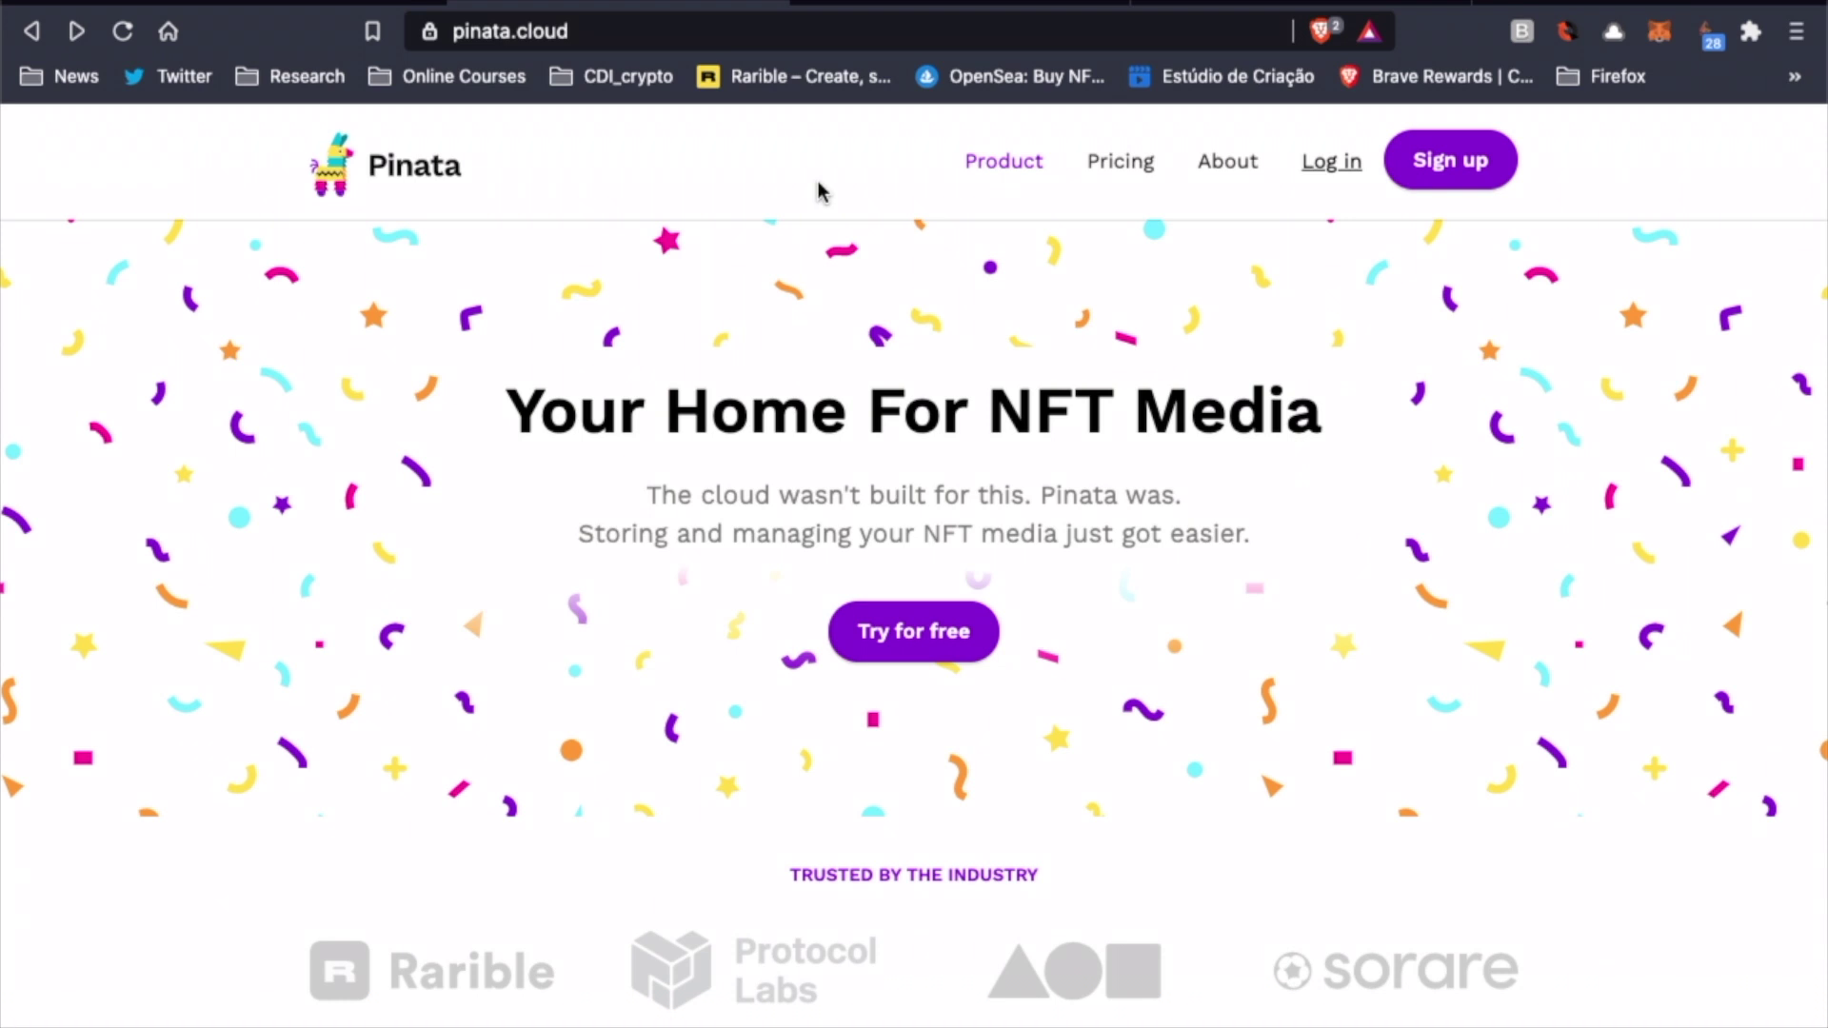
Sign in to the Pinata account using the saved login details
left_click(1335, 164)
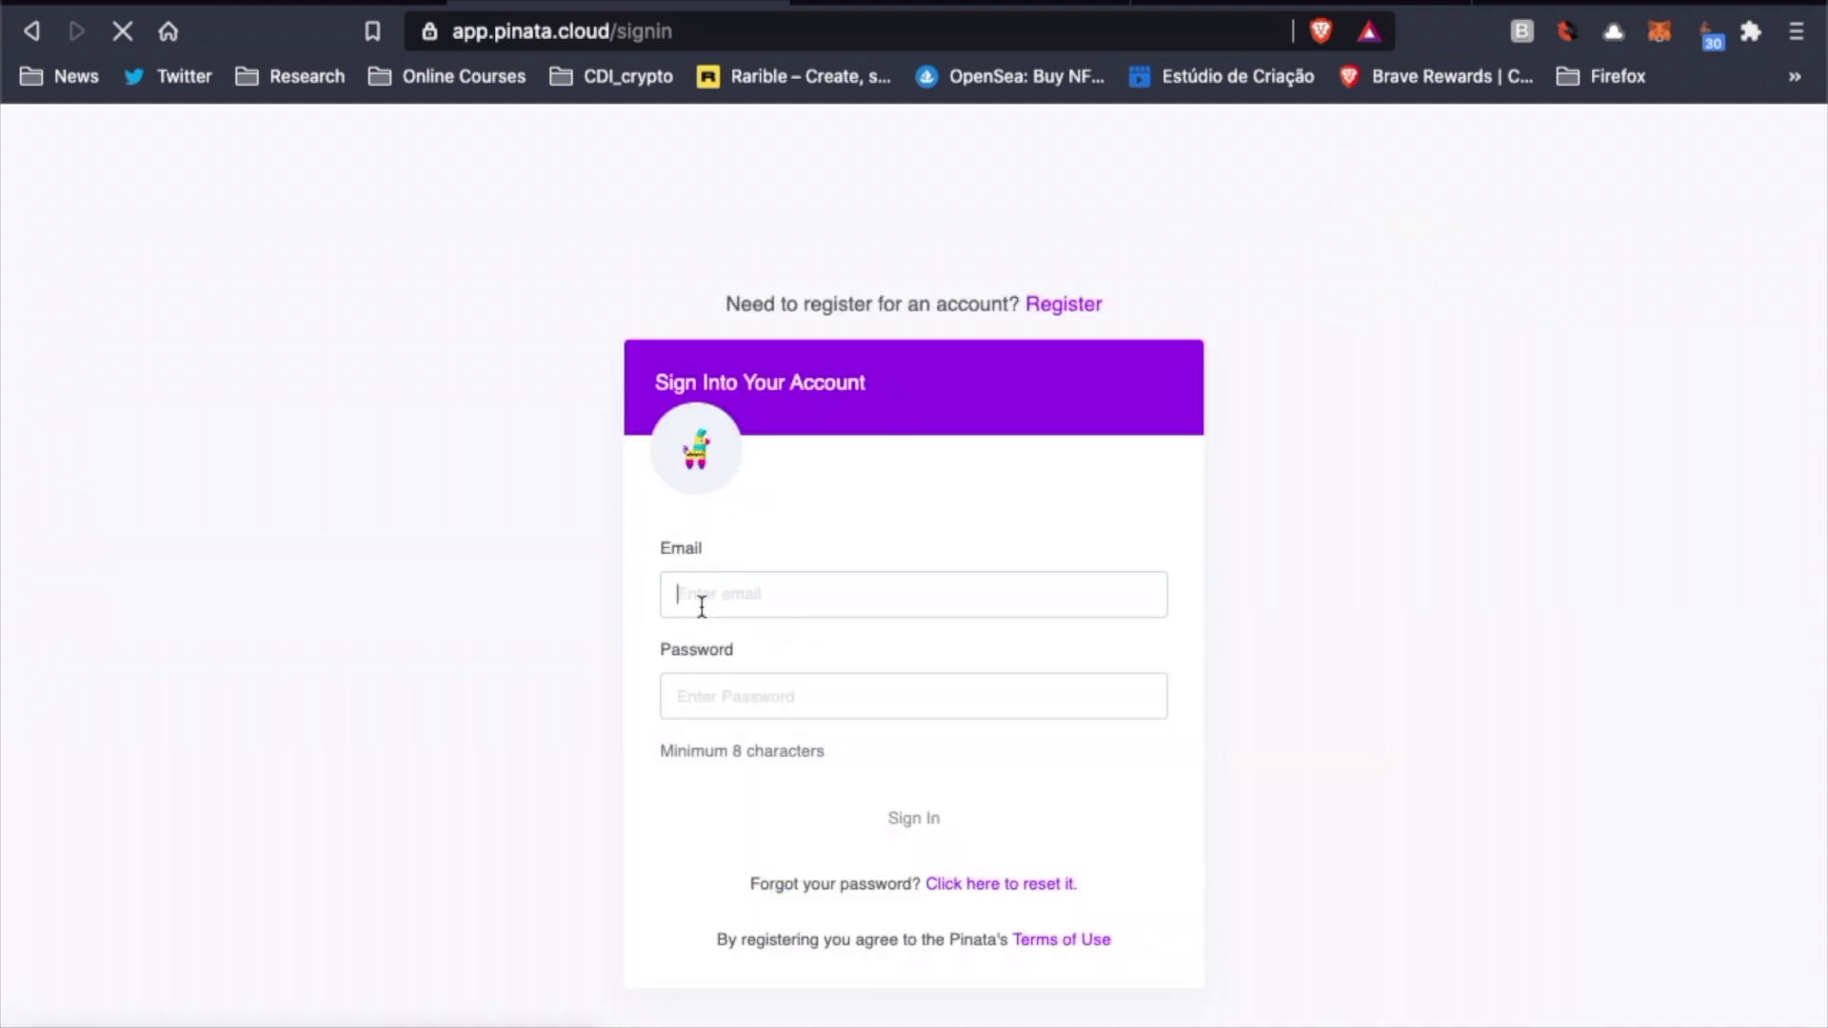
left_click(857, 686)
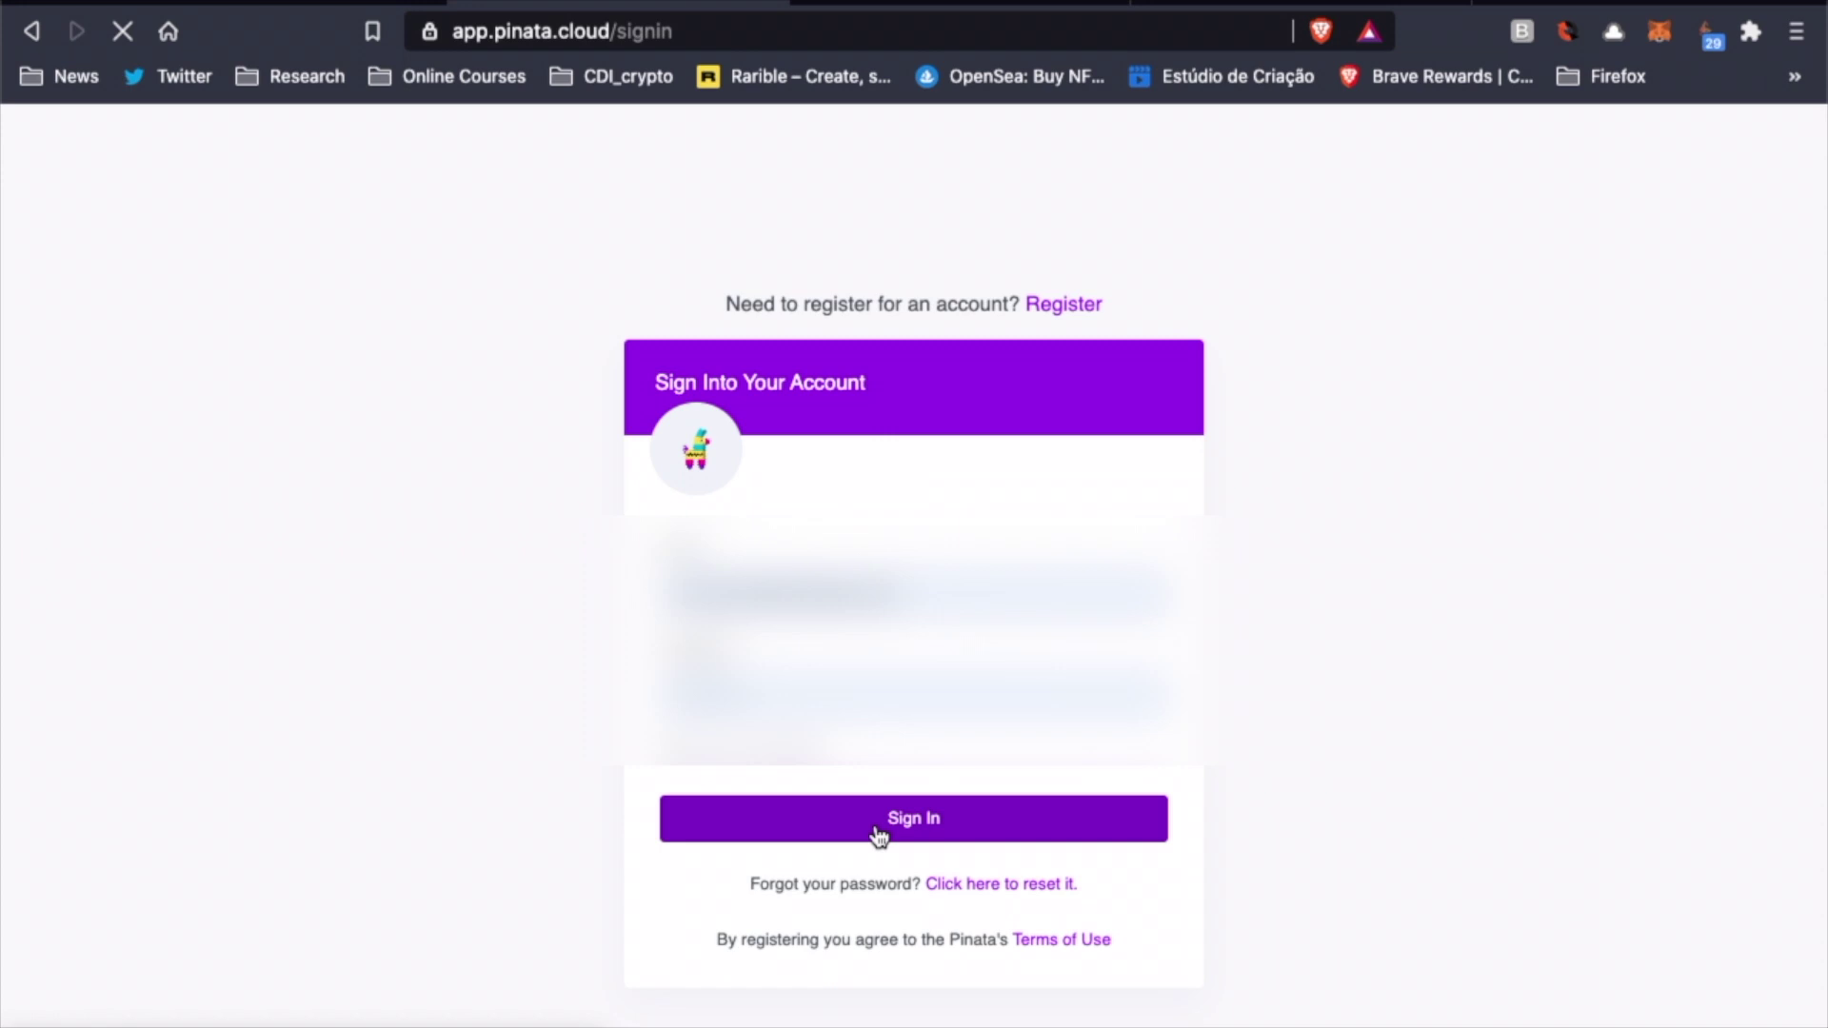
left_click(877, 832)
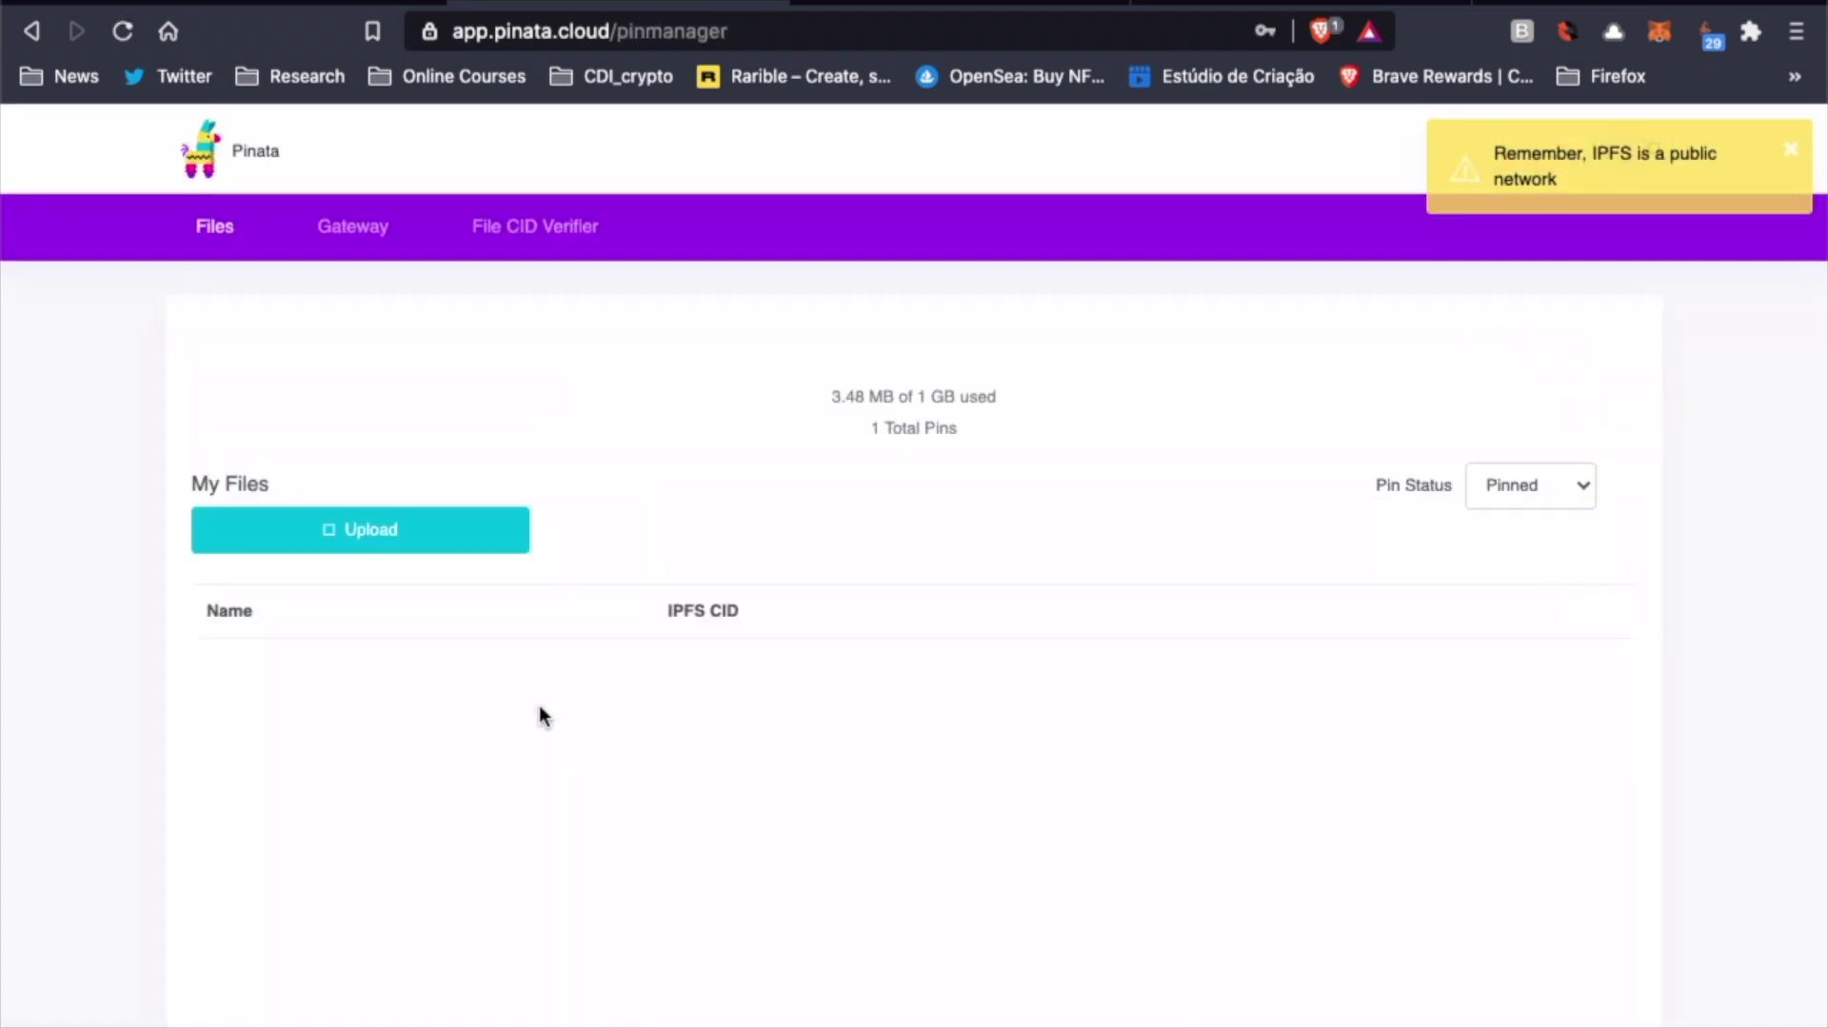
Copy the link address of Untouched Thoughts.mp3 from Pinata's file list, then return to Rarible
left_click(430, 540)
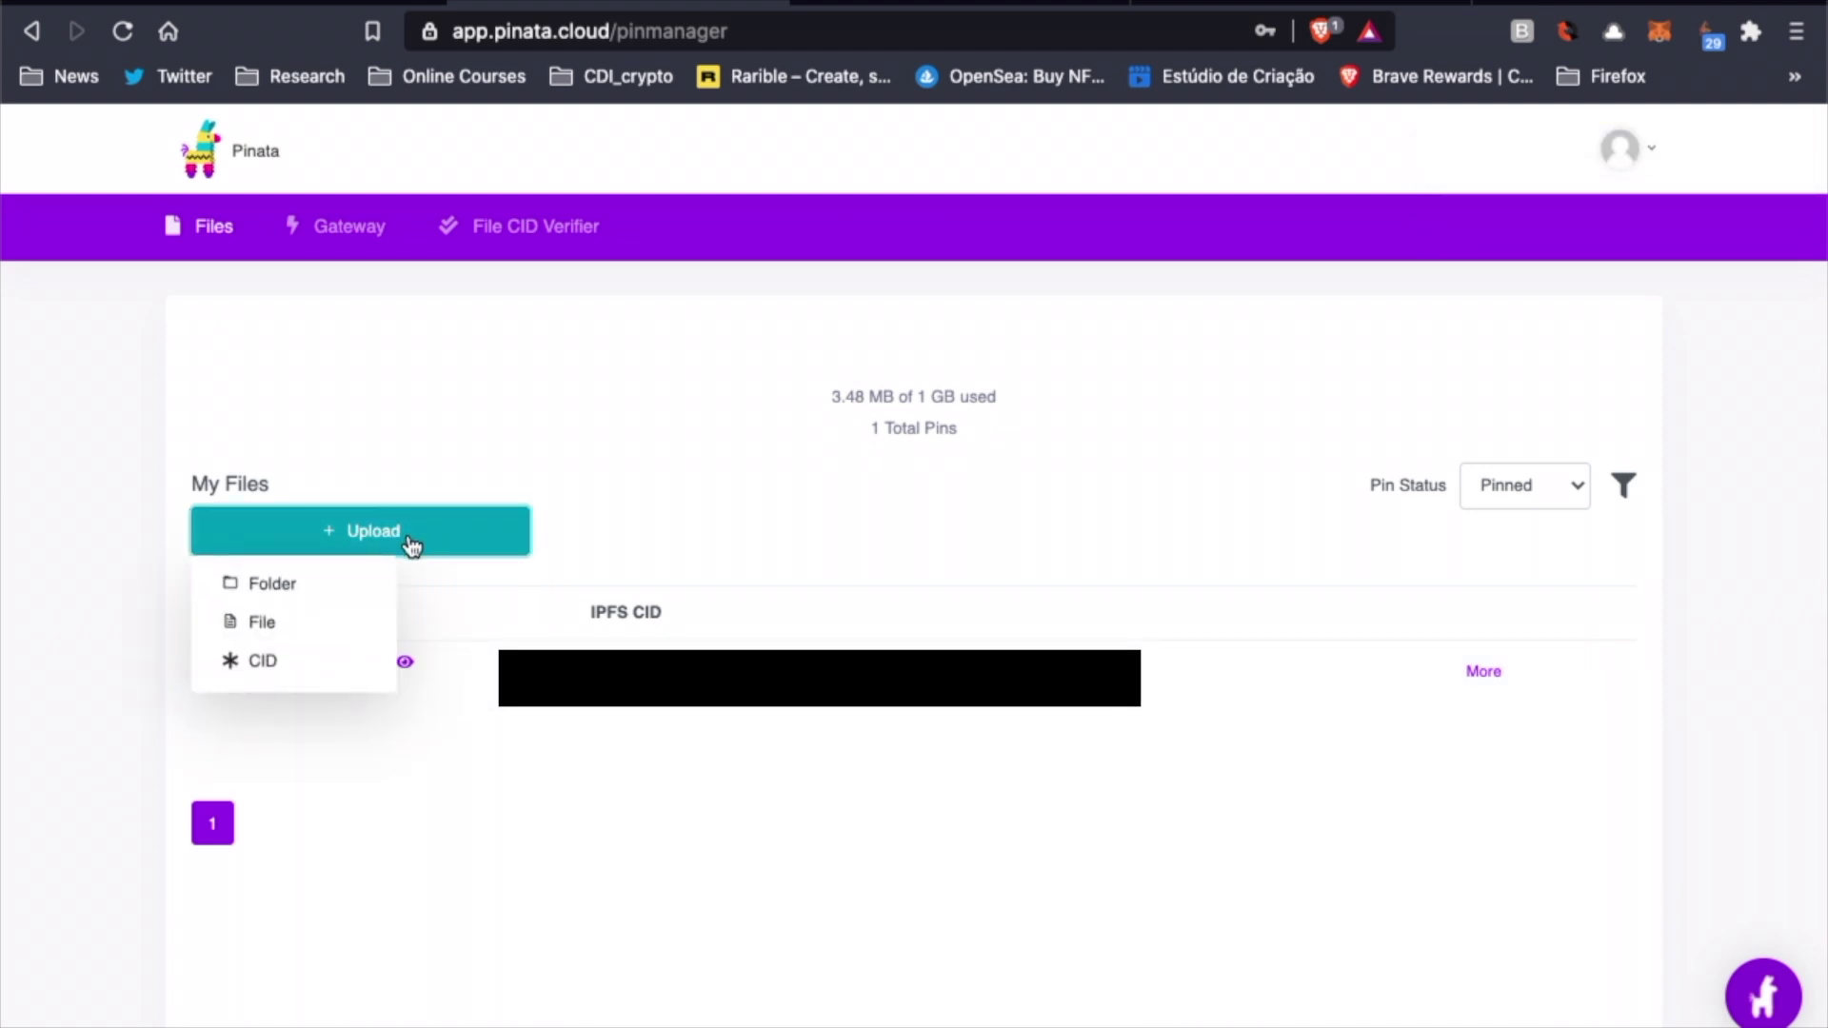
left_click(244, 628)
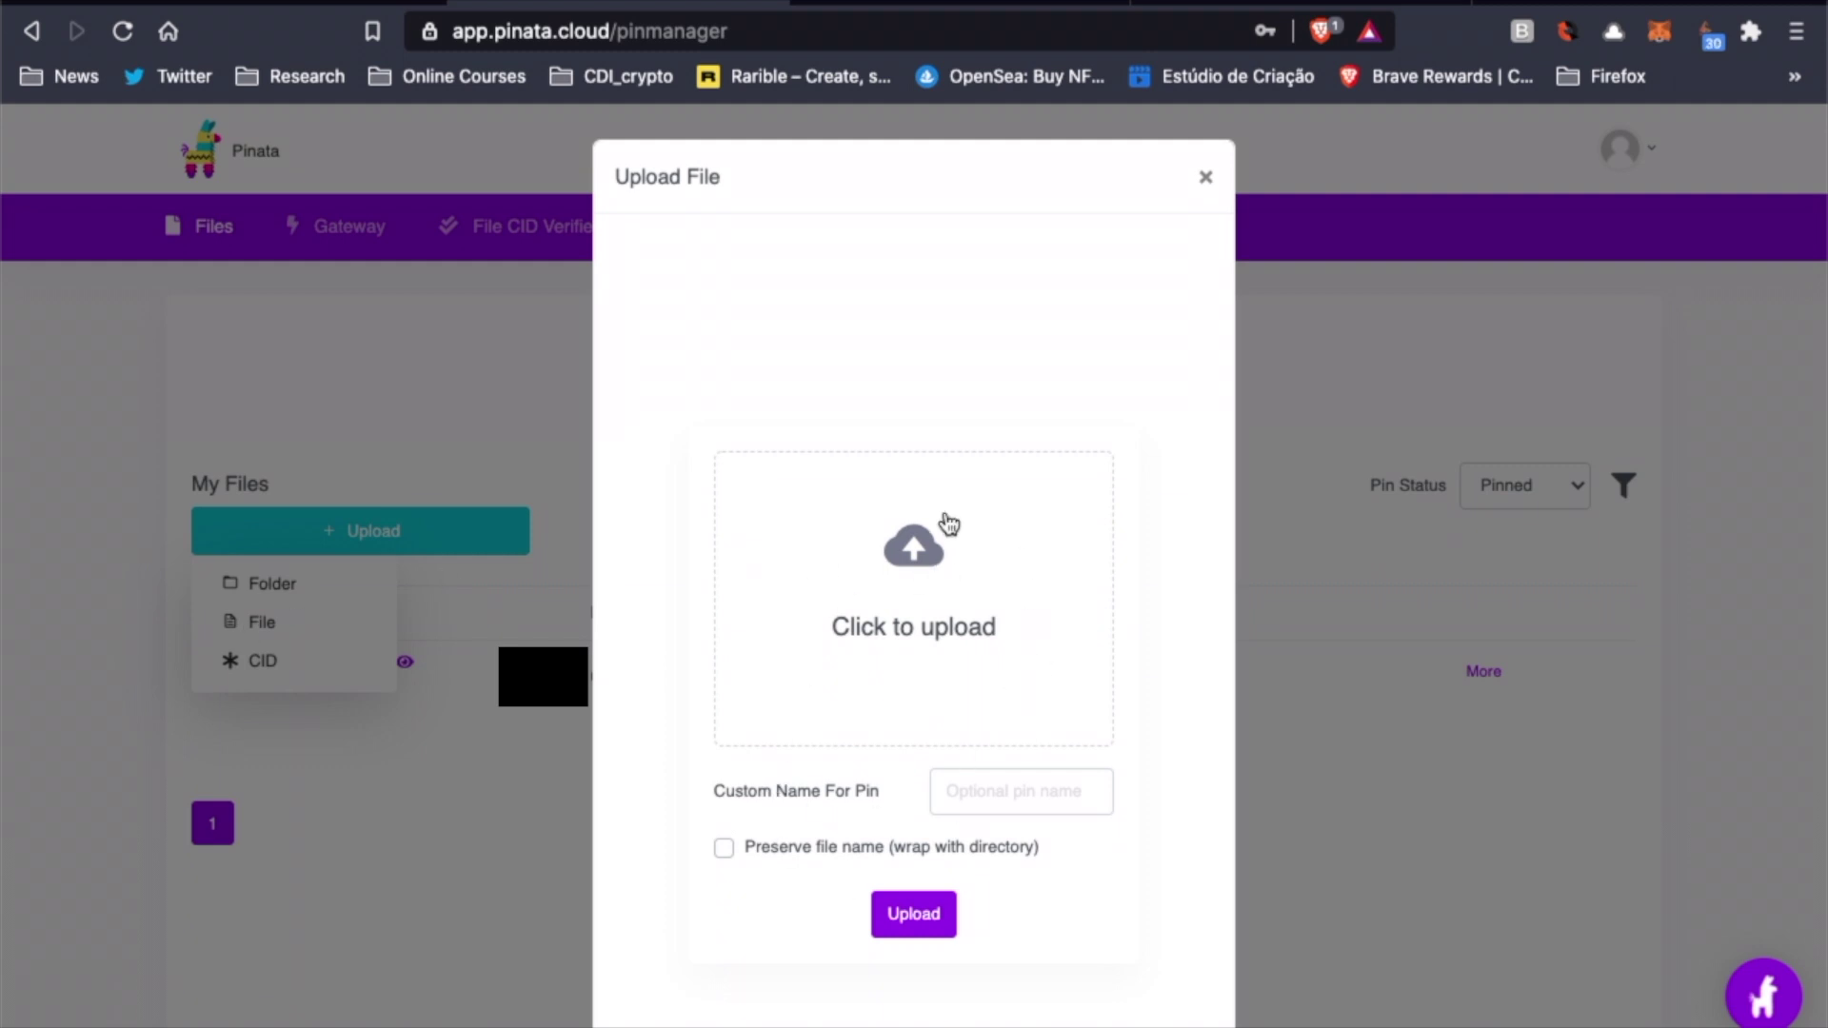
left_click(1205, 177)
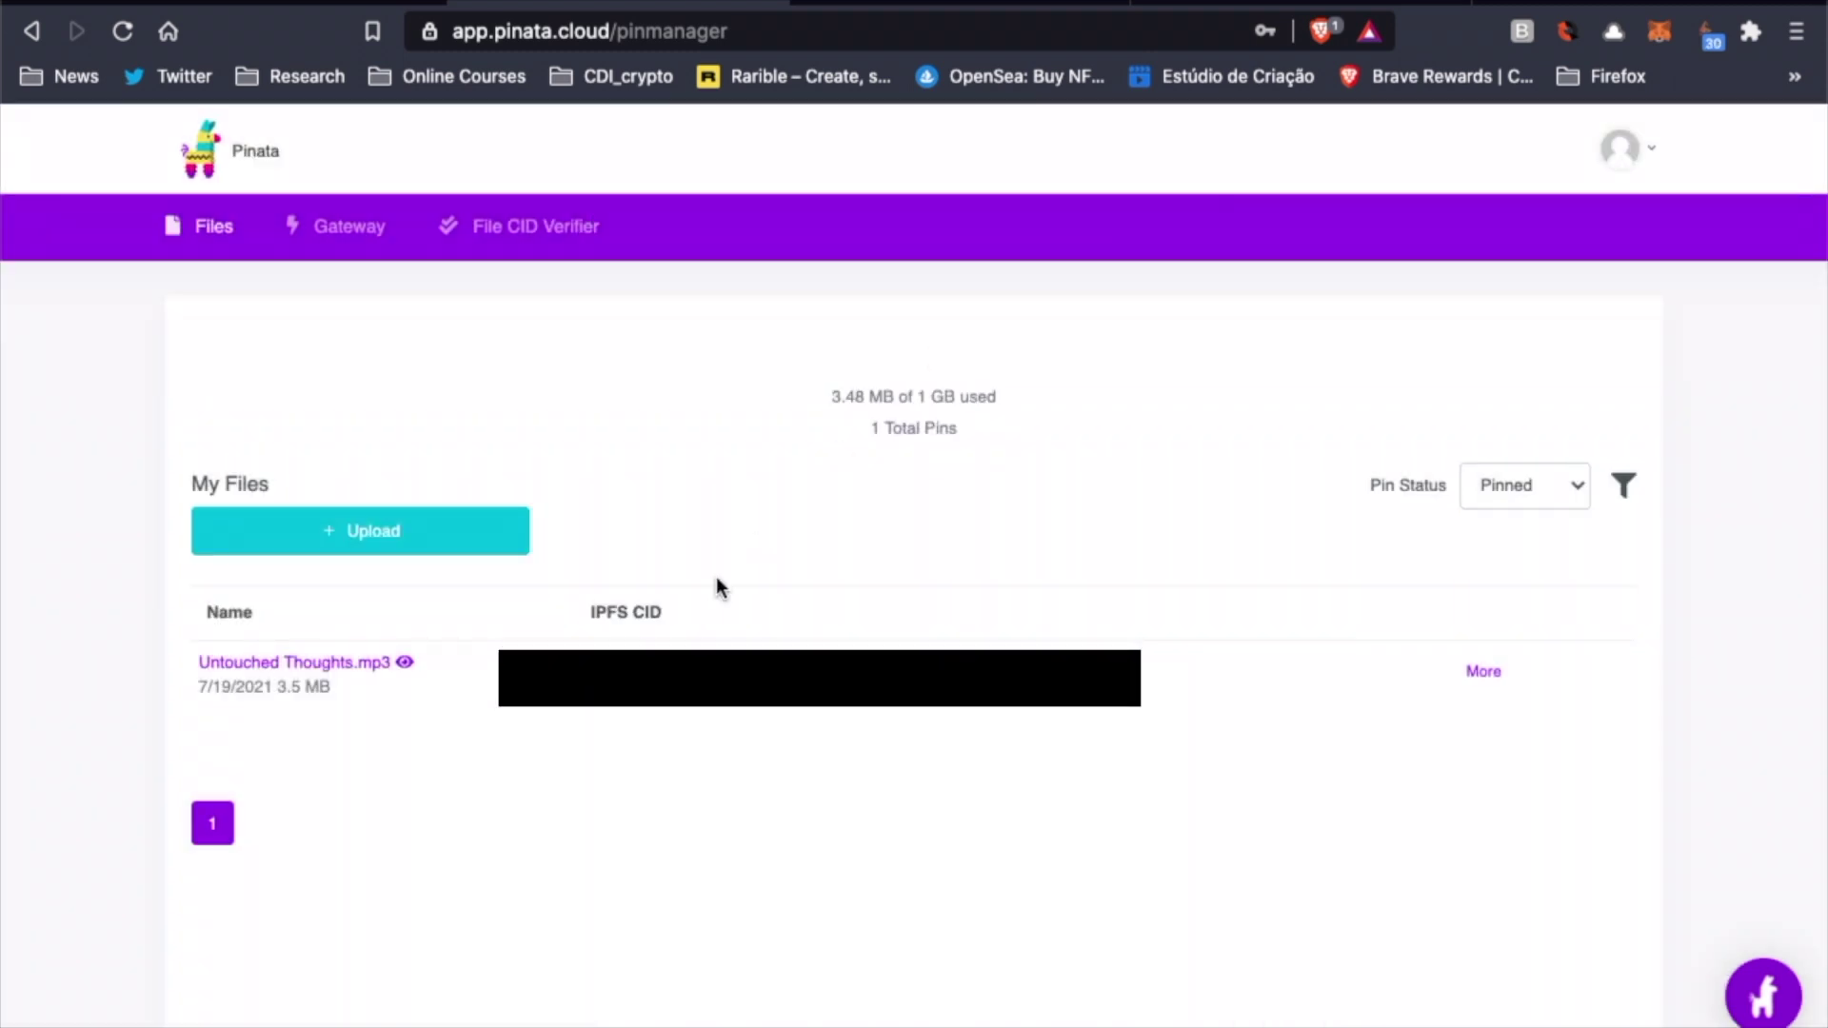
right_click(291, 670)
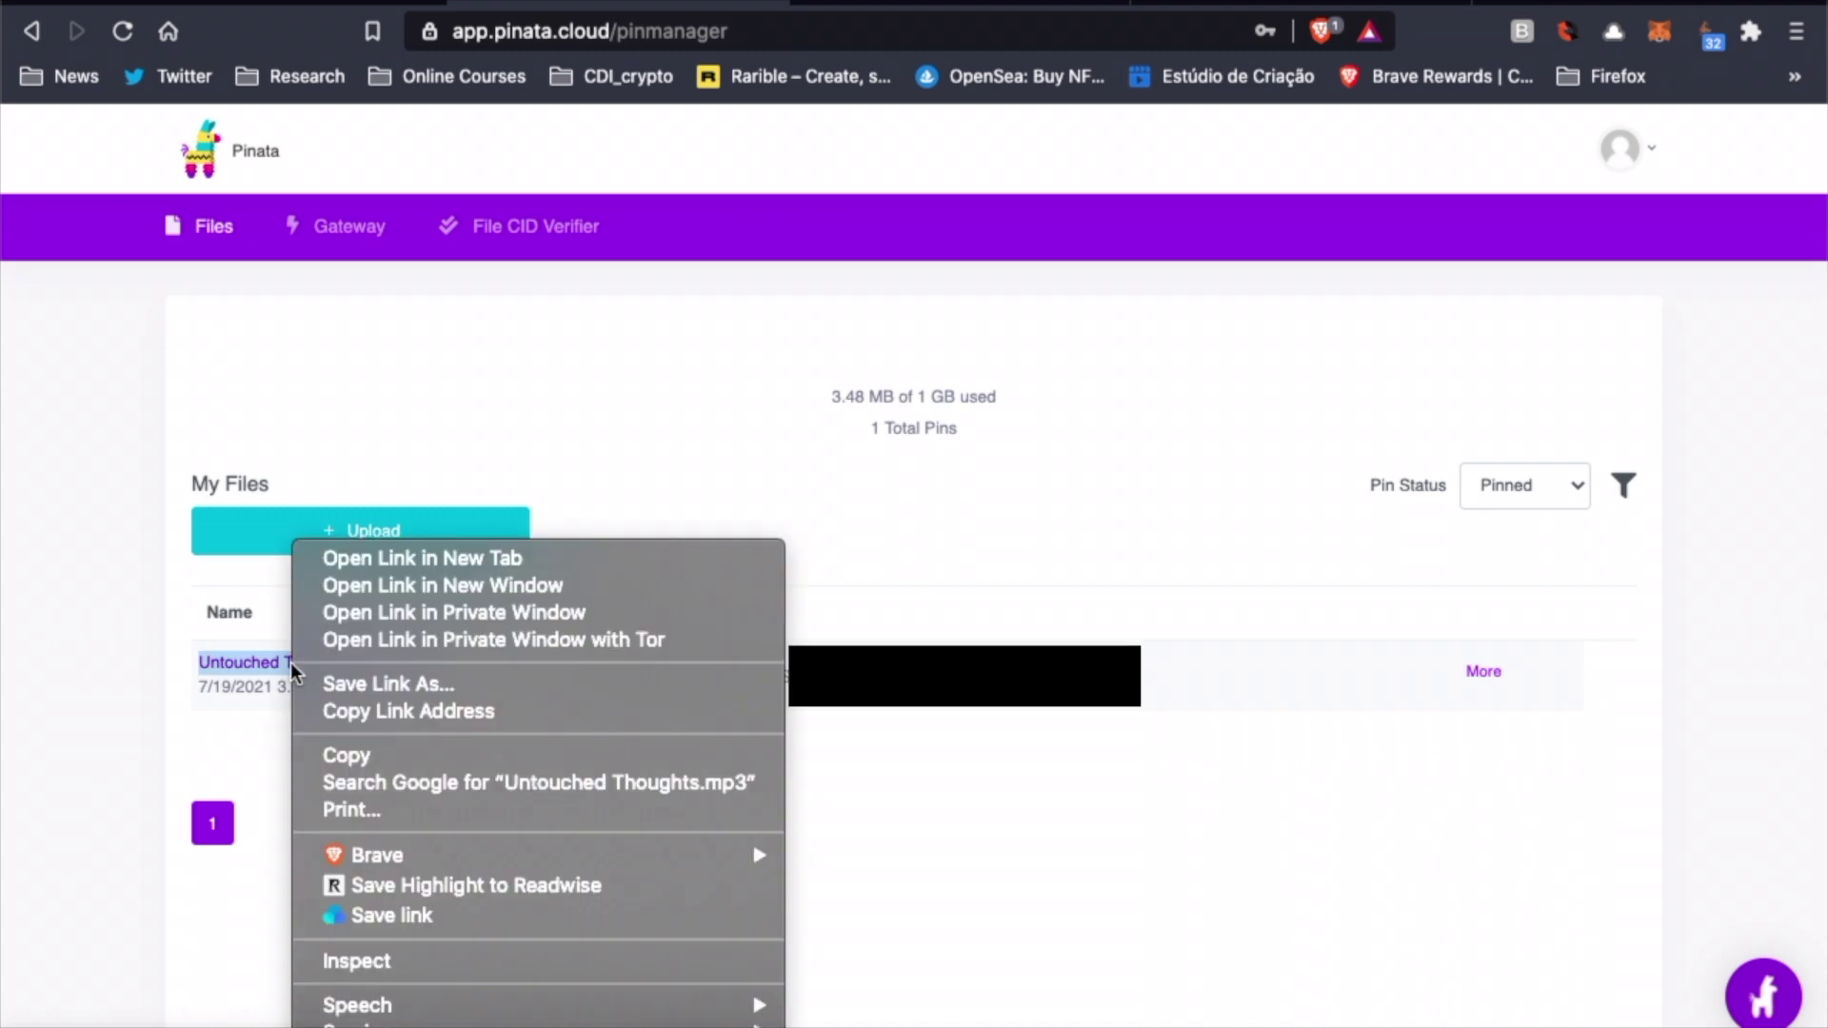
left_click(360, 712)
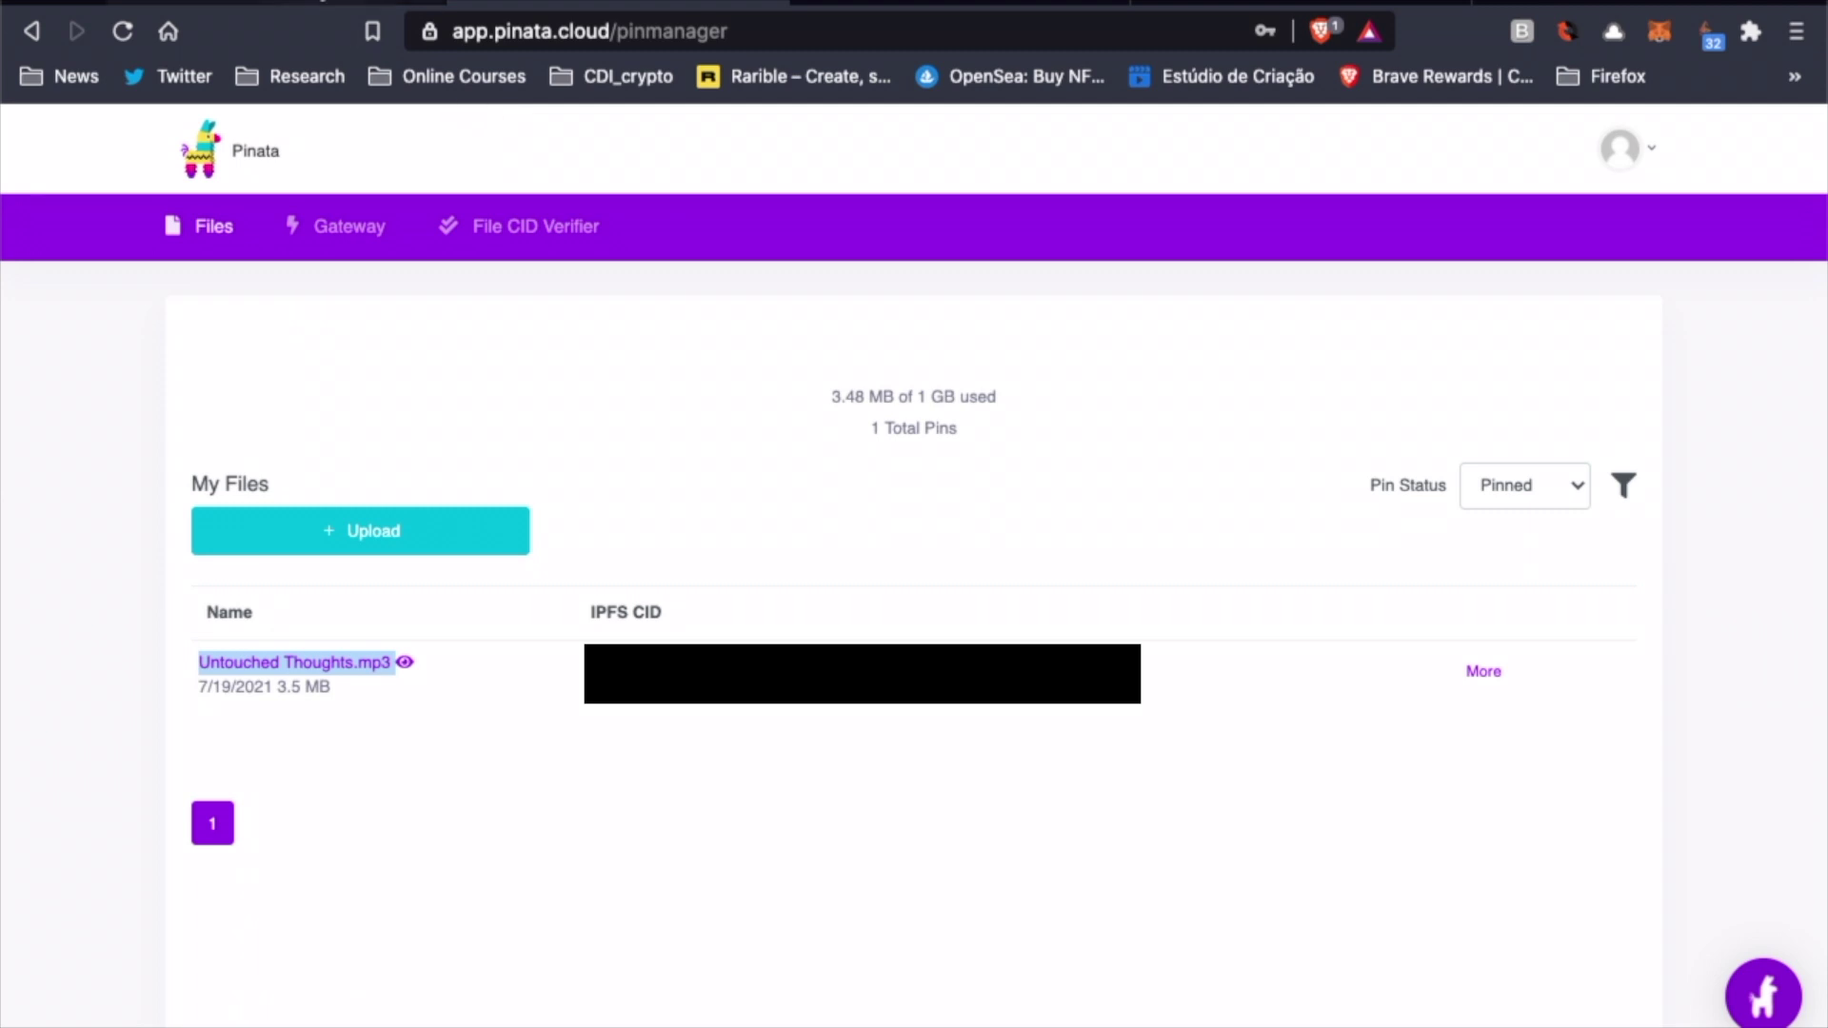
left_click(329, 4)
Paste the Pinata link to Untouched Thoughts.mp3 into the unlockable content field
left_click(530, 596)
key("super+v")
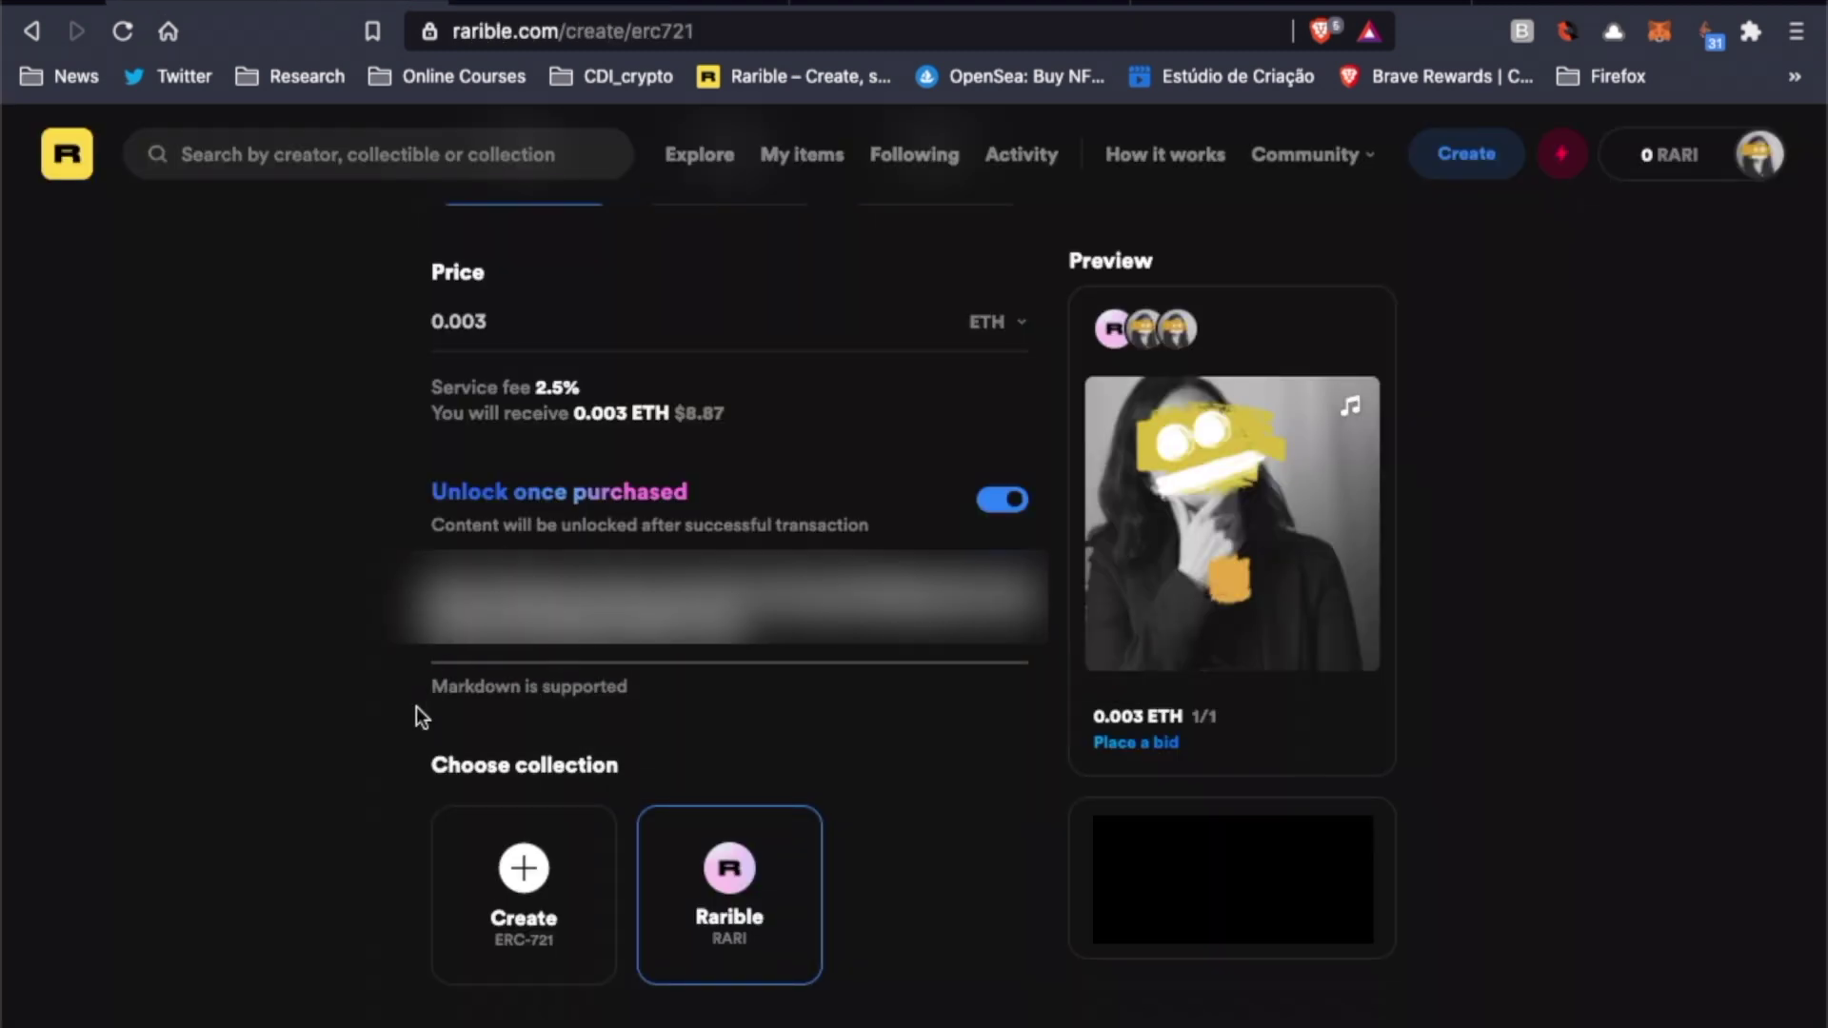
scroll(387, 739, "down", 3)
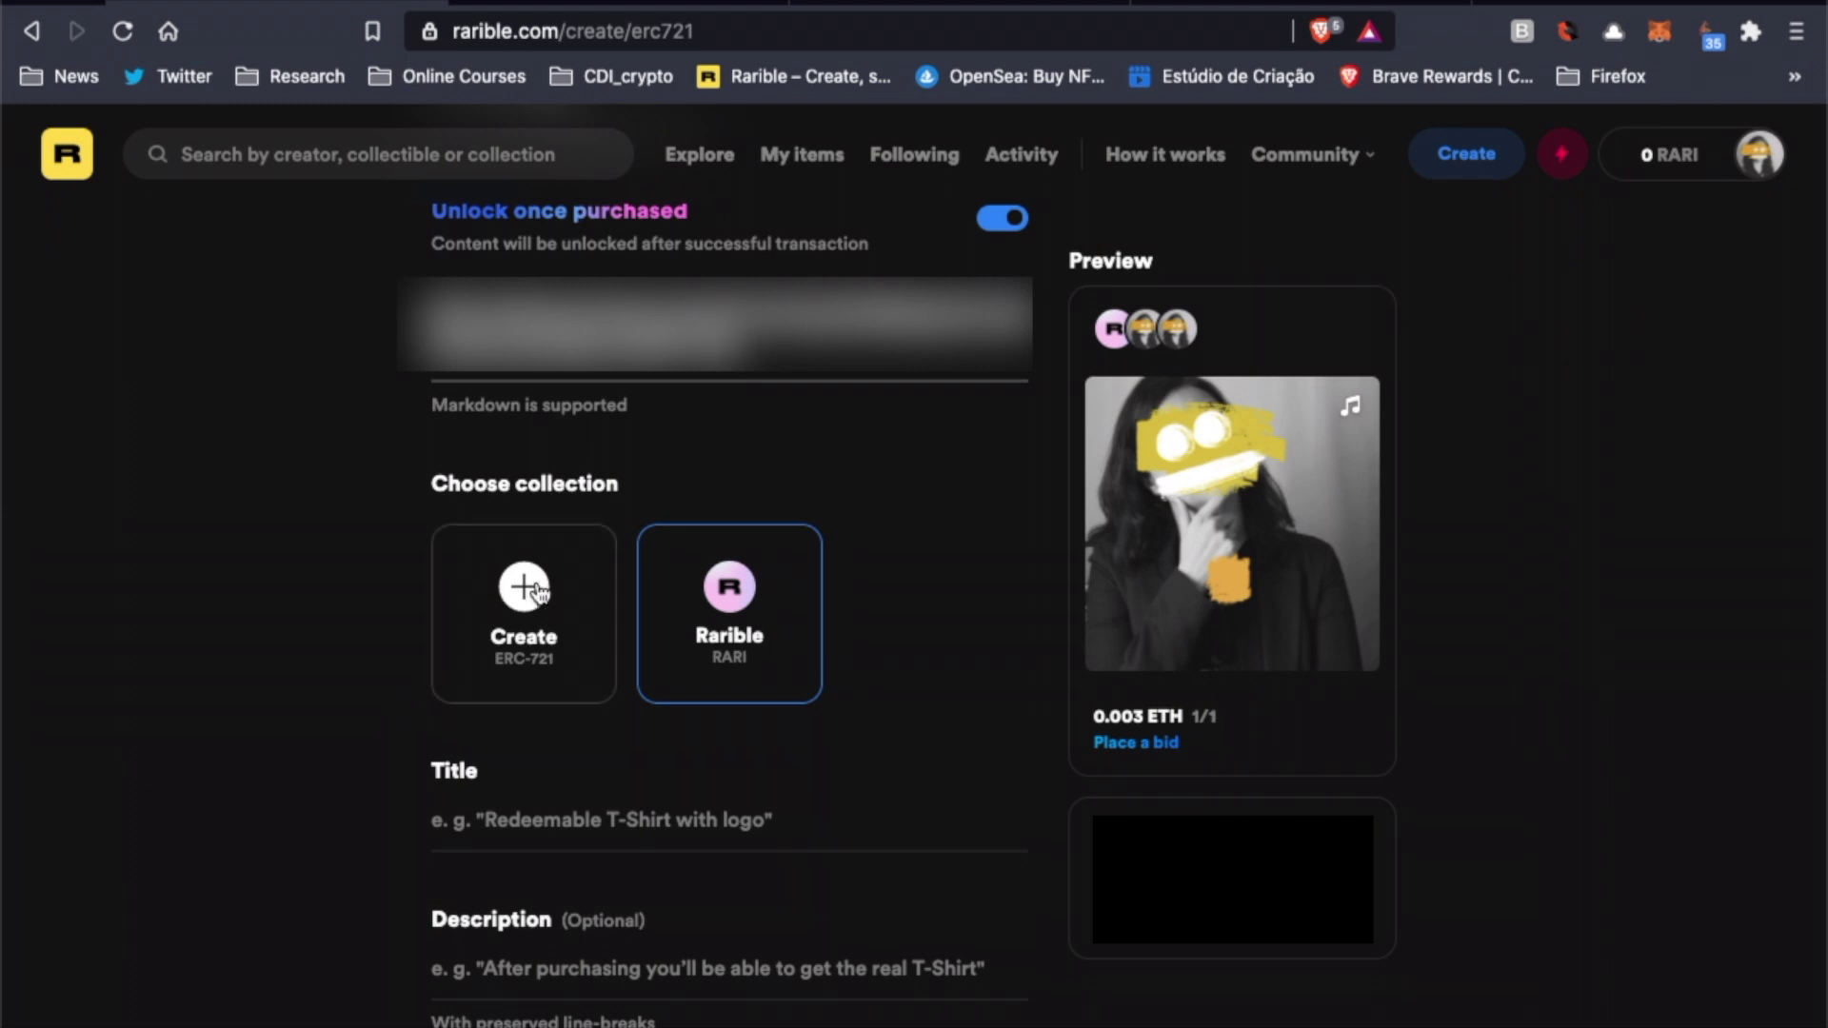
Open the Create ERC-721 collection dialog and look over its empty name, symbol and description fields
left_click(525, 587)
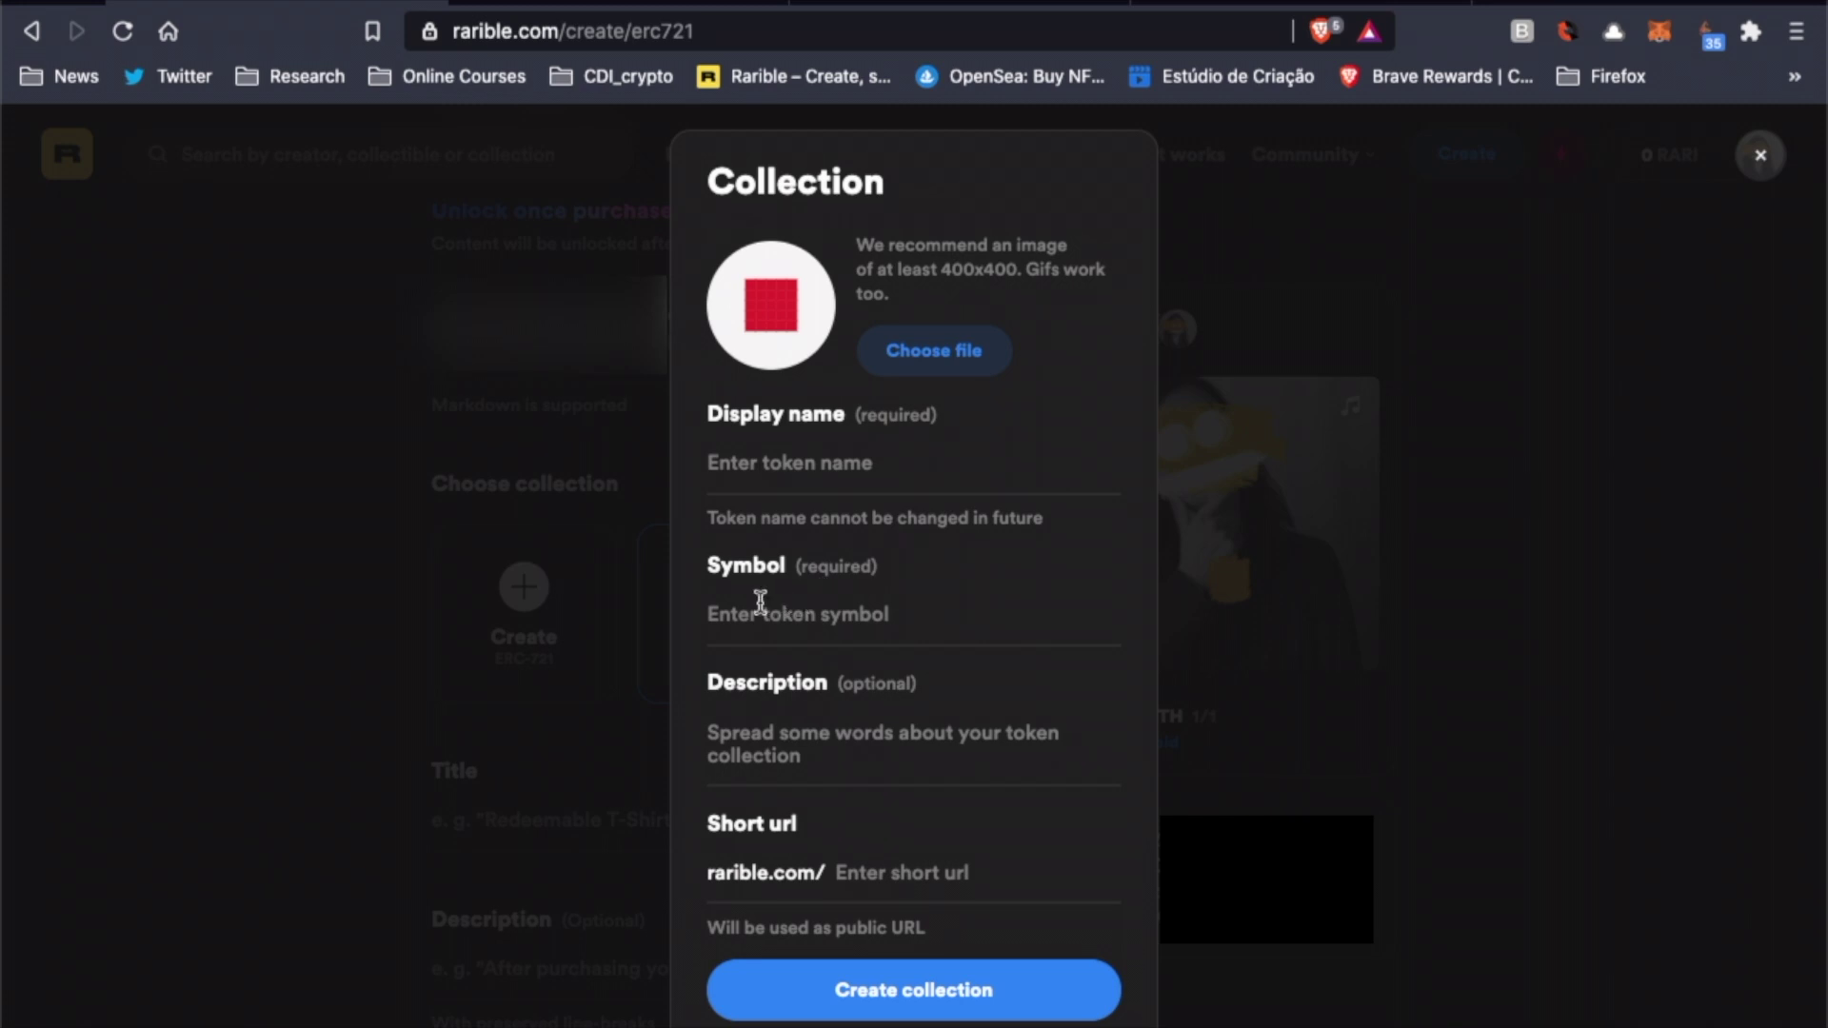
scroll(760, 601, "down", 1)
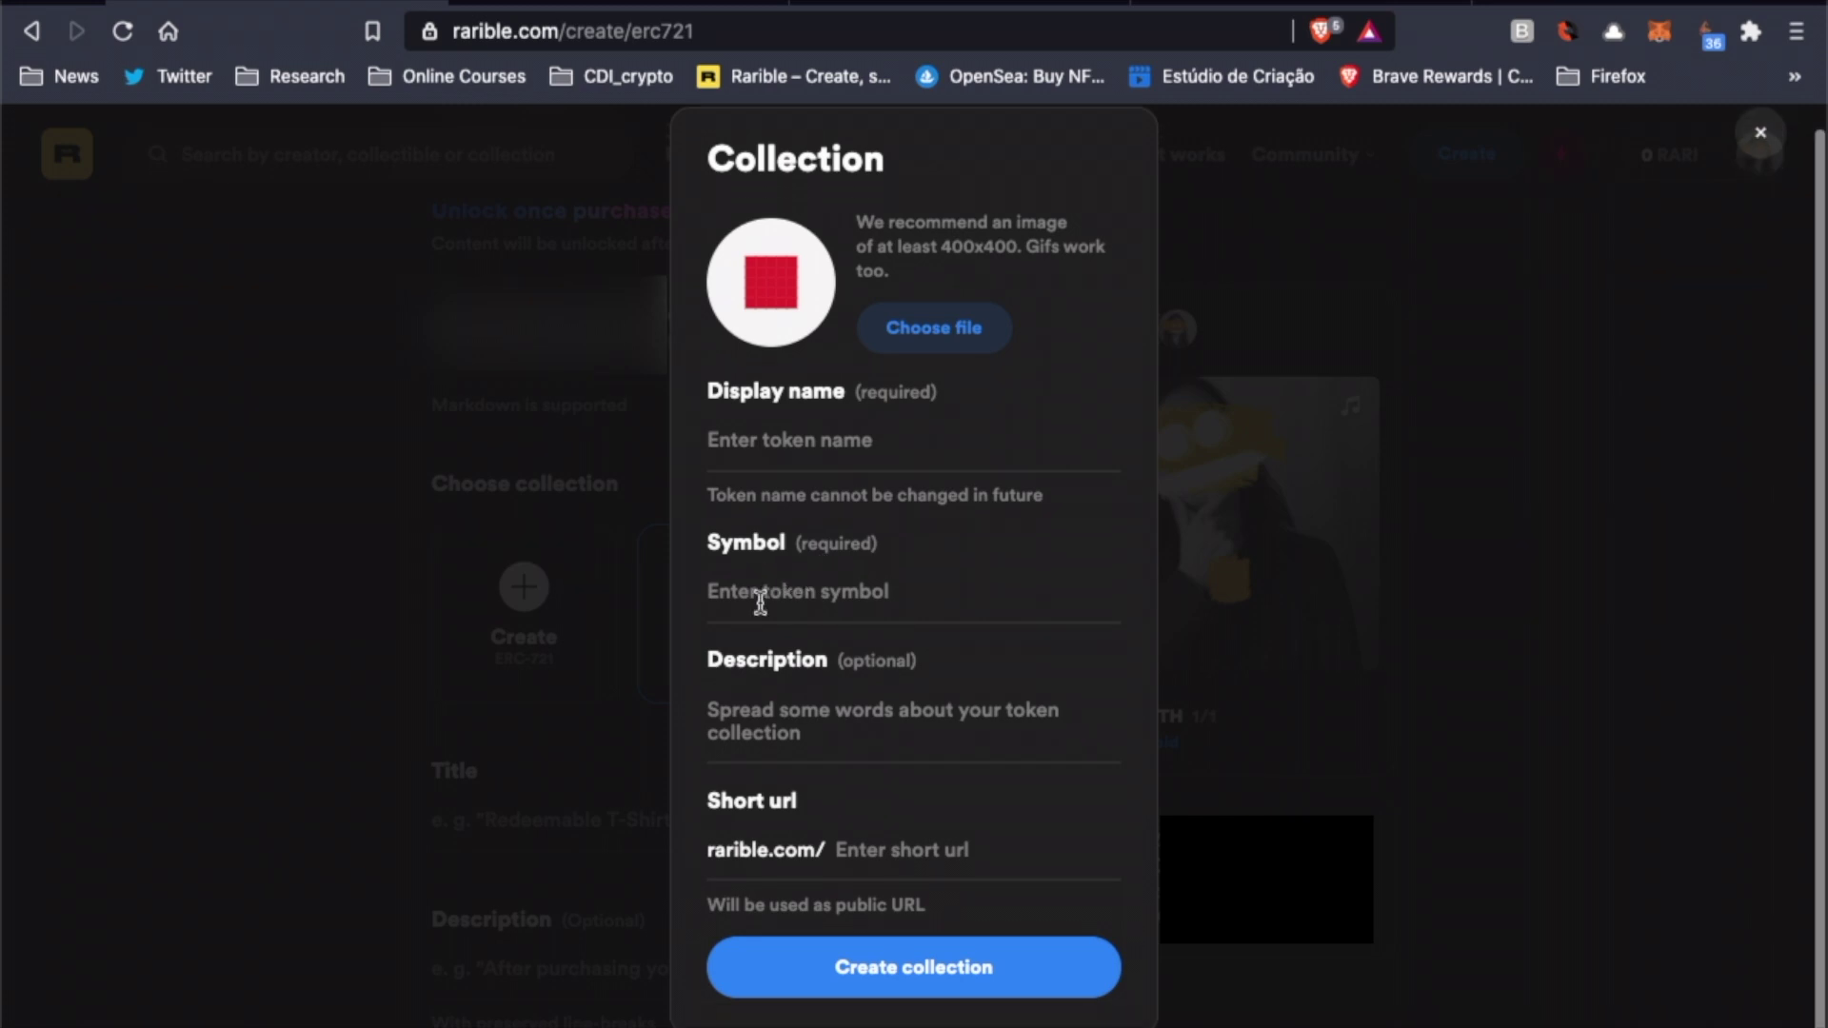
scroll(761, 601, "up", 1)
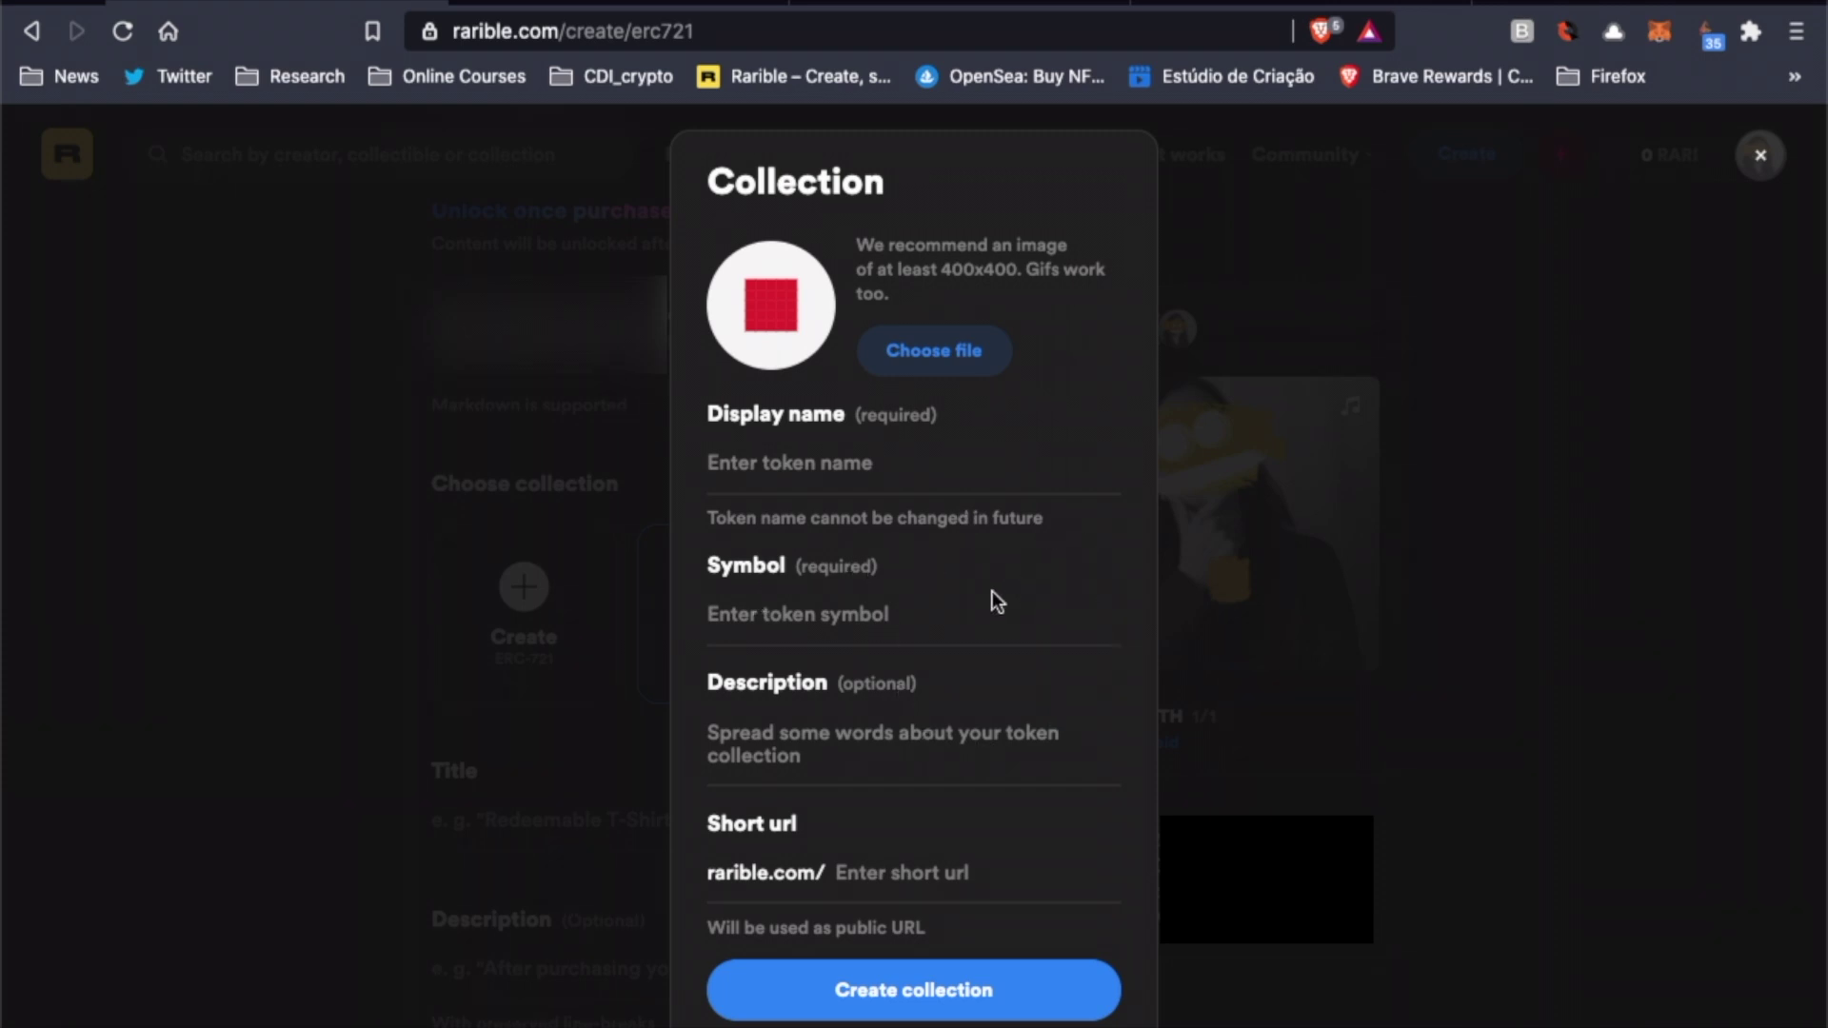
scroll(992, 591, "down", 1)
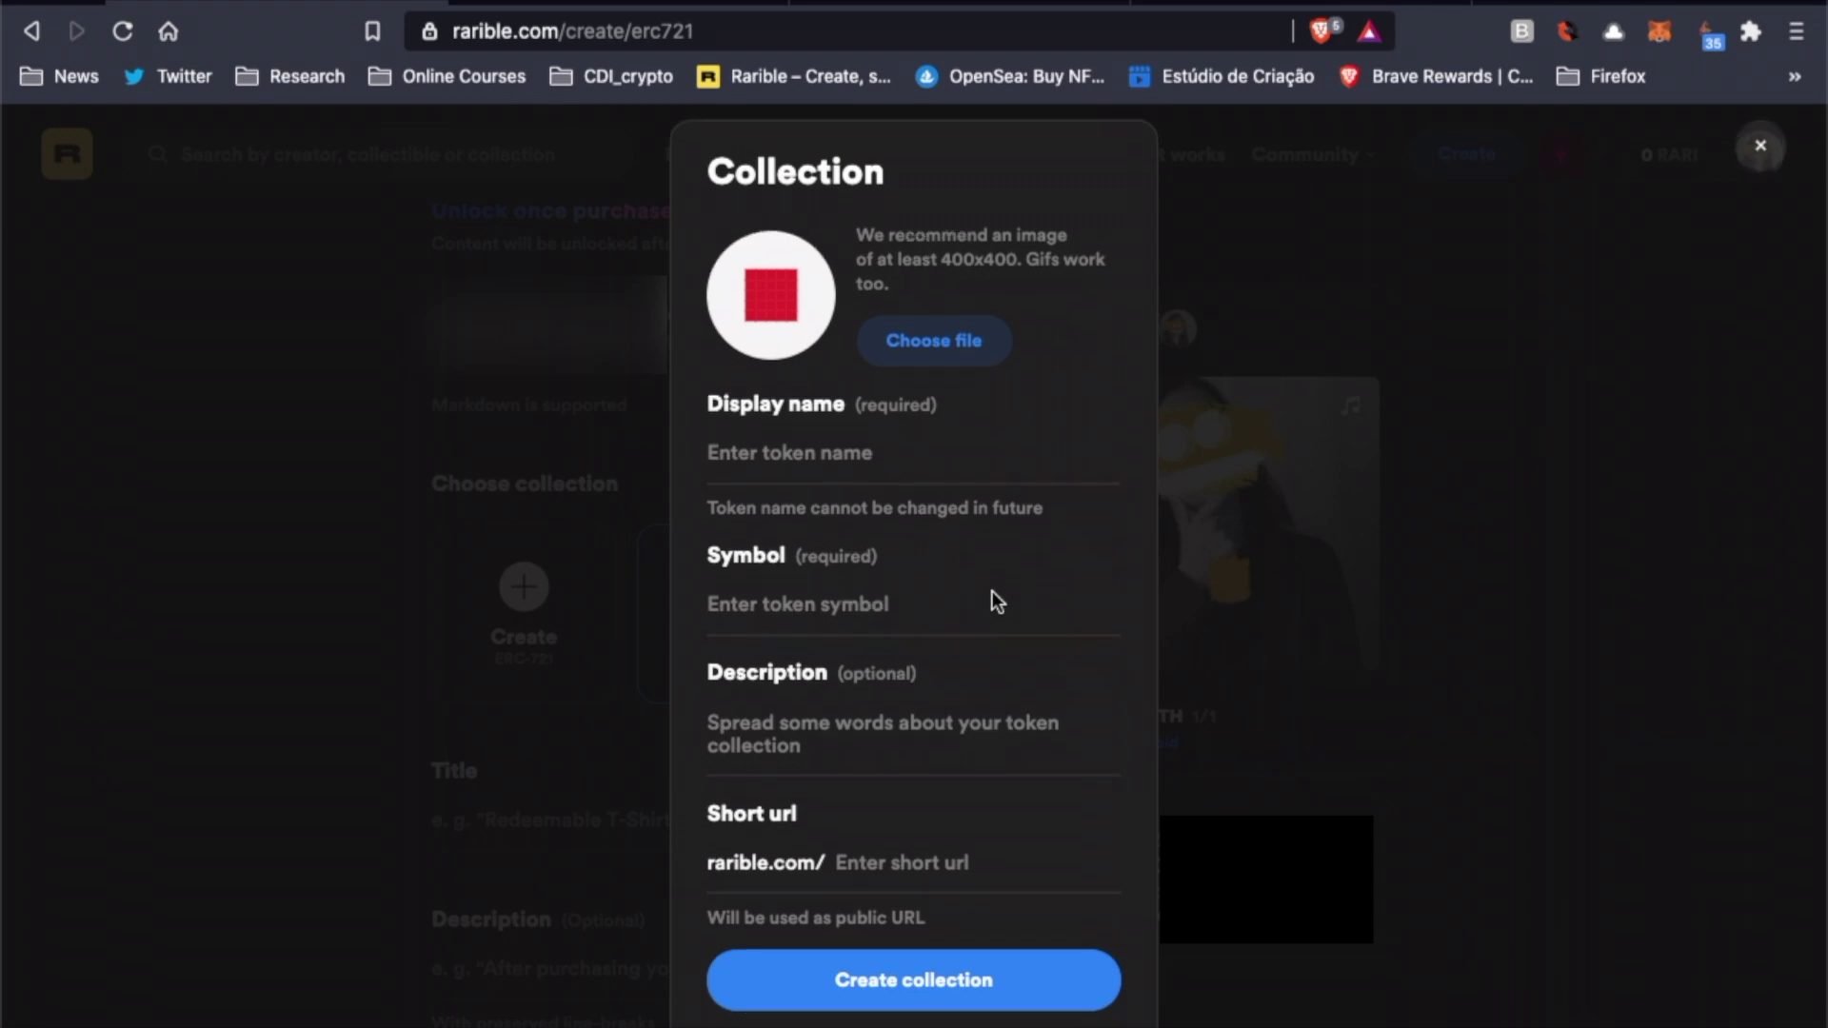
scroll(991, 591, "up", 1)
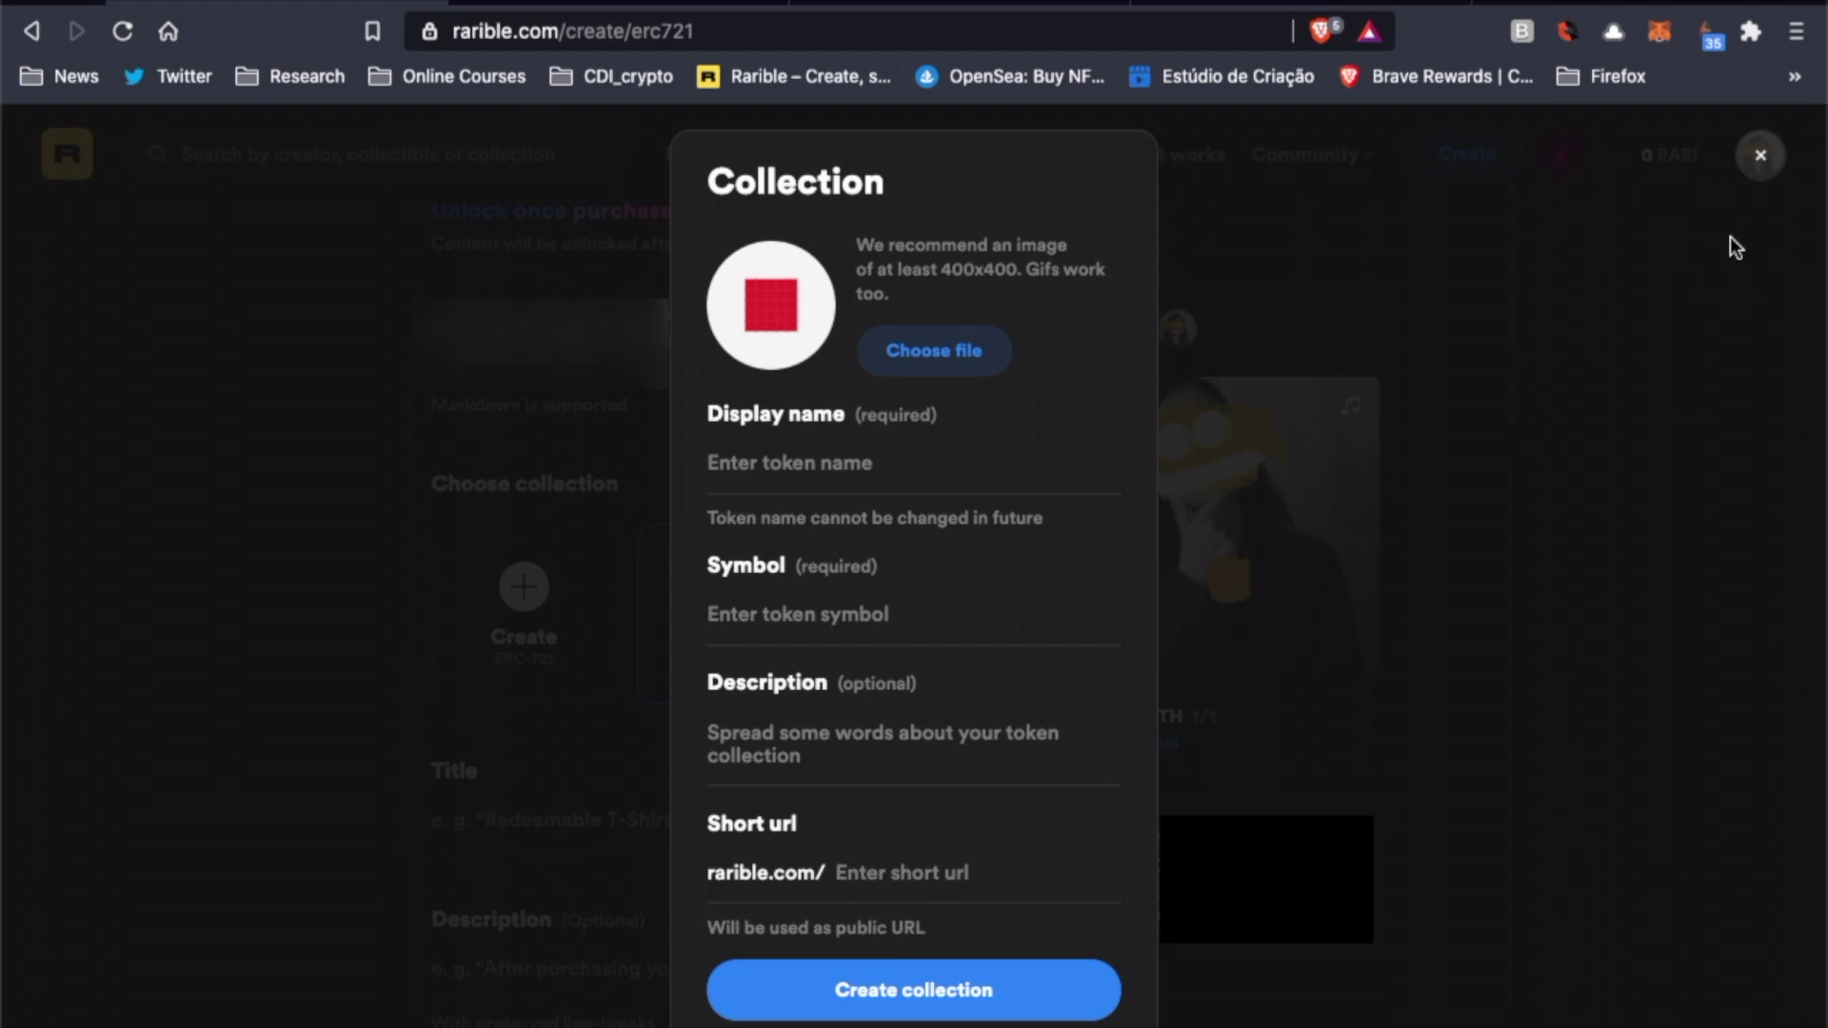
Close the collection dialog without creating it and title the item 'Untouched Thoughts'
left_click(1759, 158)
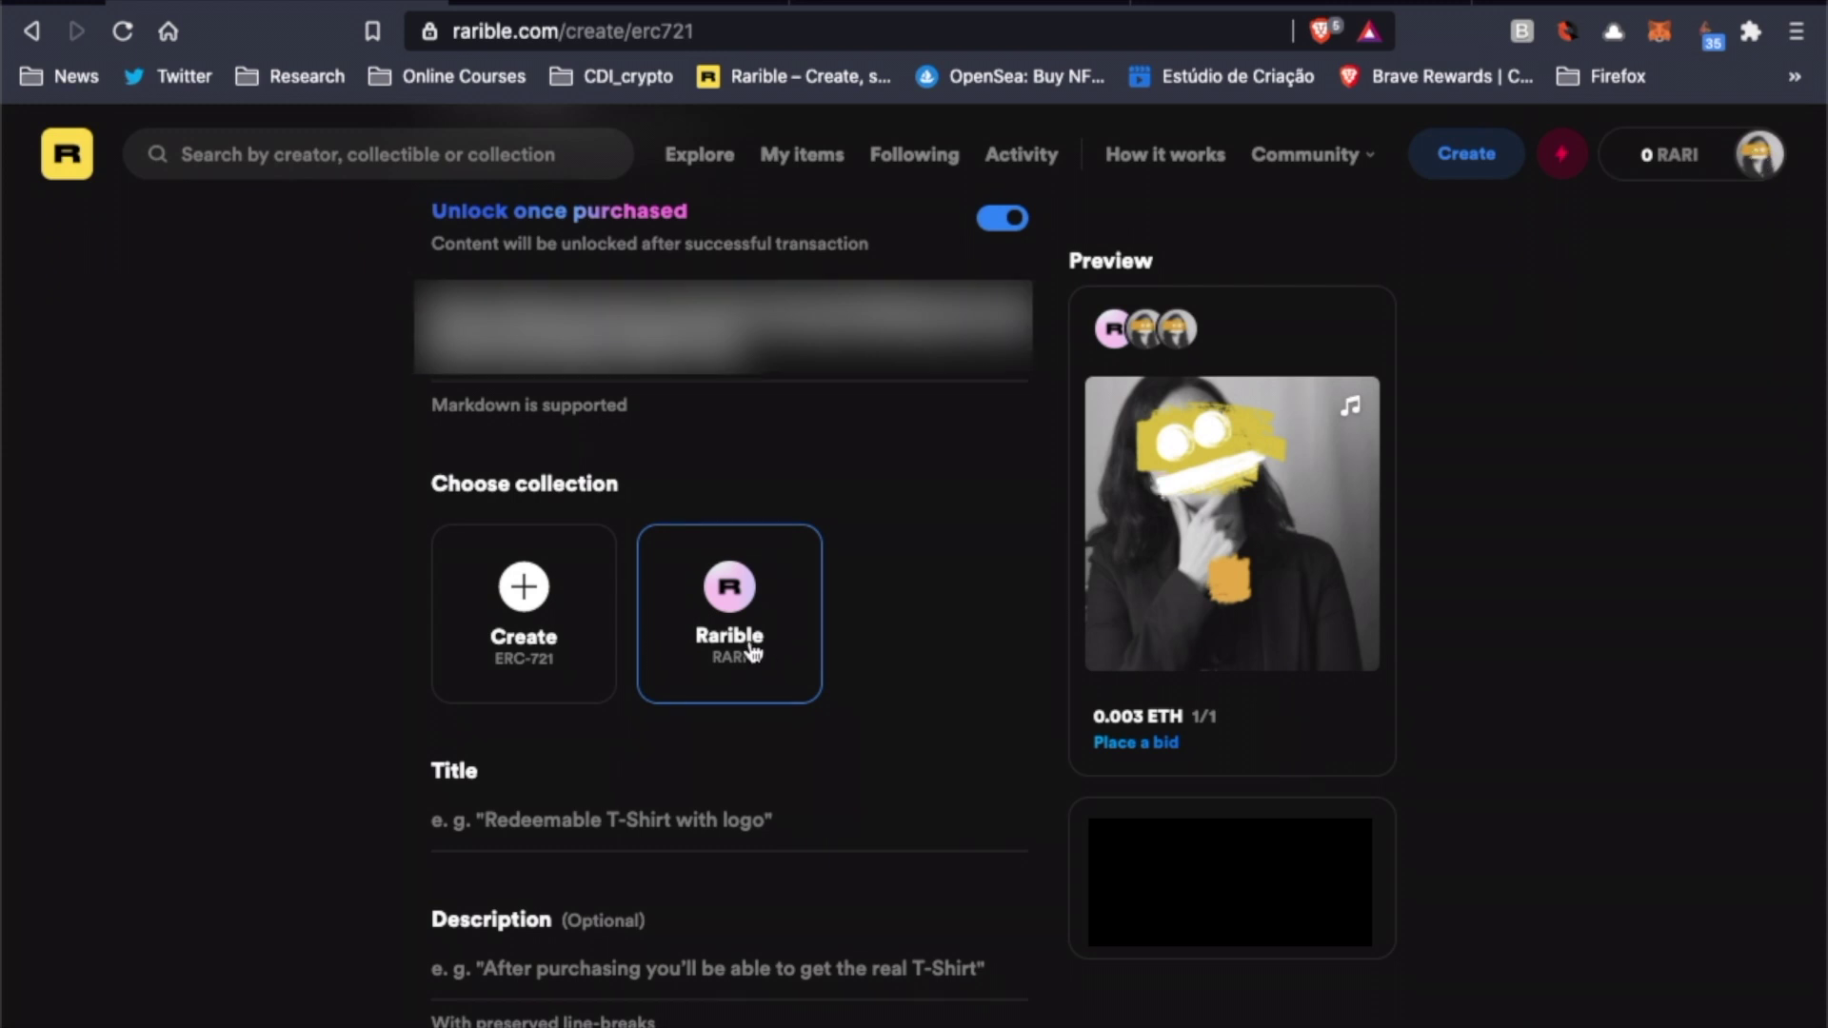
scroll(264, 778, "down", 3)
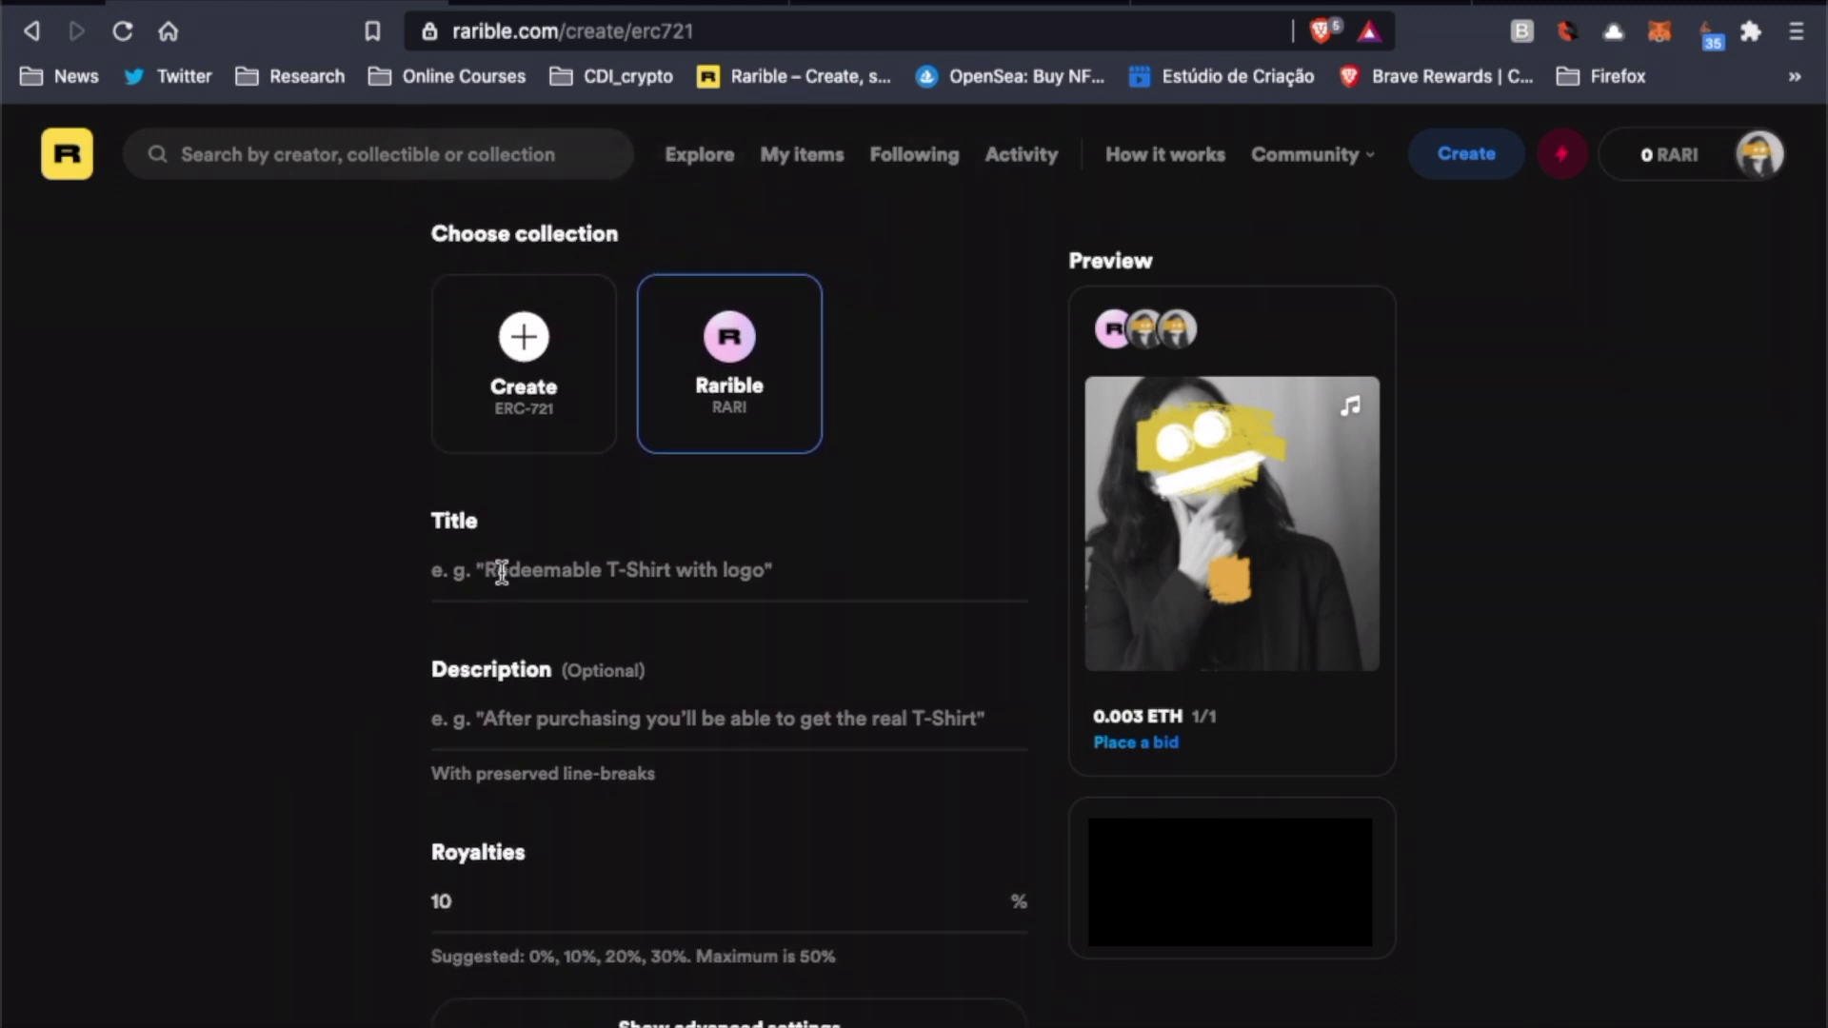
left_click(502, 571)
type("Un")
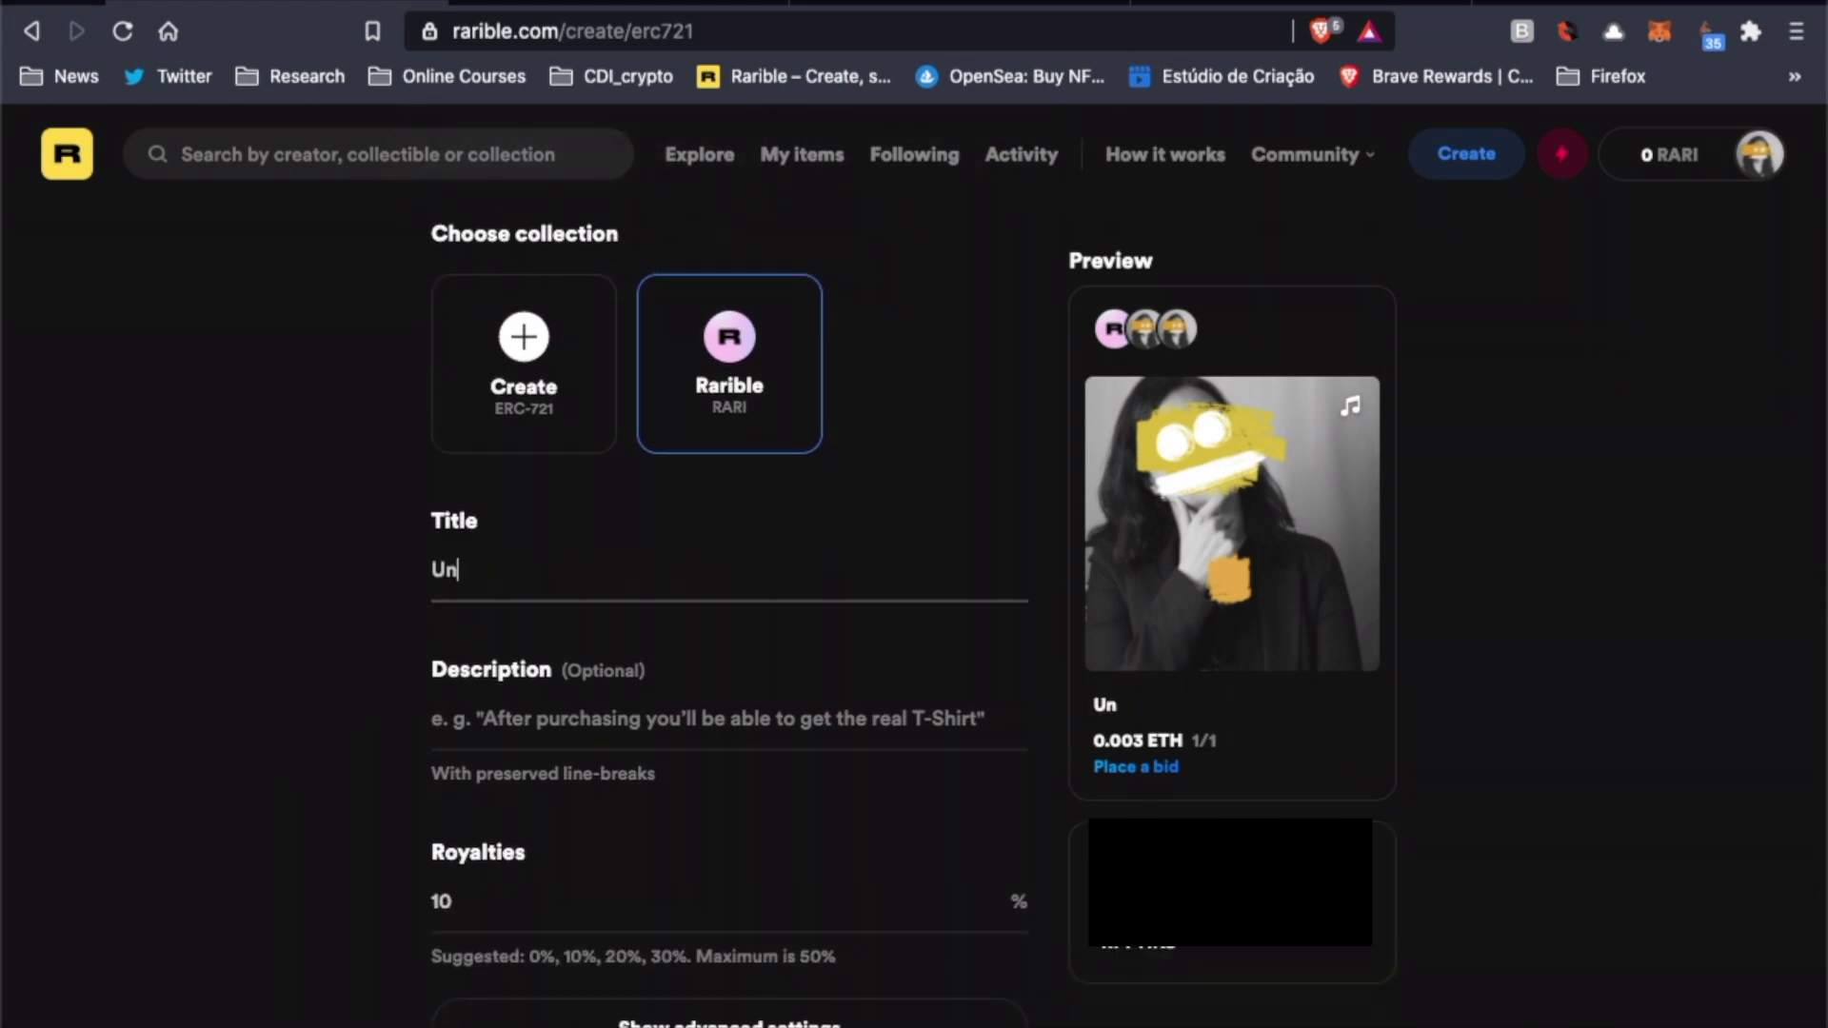
type("touched Thoughts")
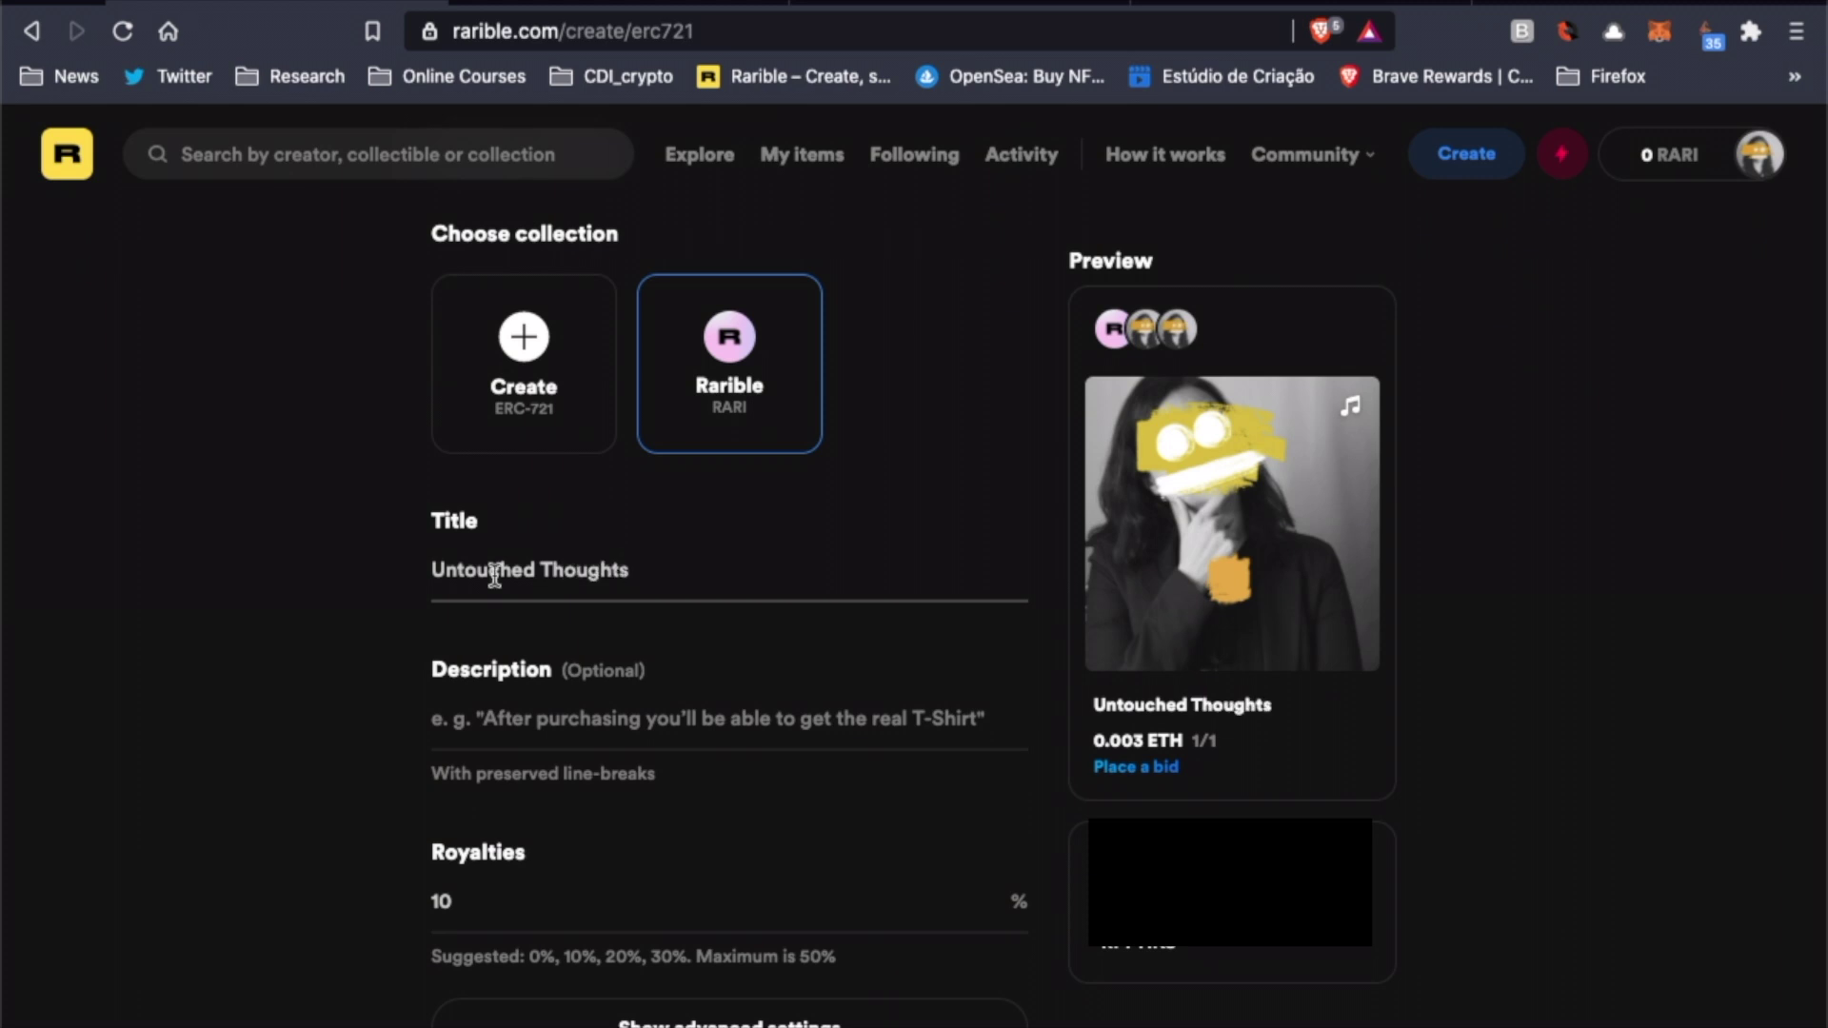
Paste the drafted TextEdit paragraph as the description, starting 'You exist, therefore you are complex!'
scroll(367, 664, "down", 1)
scroll(367, 664, "down", 2)
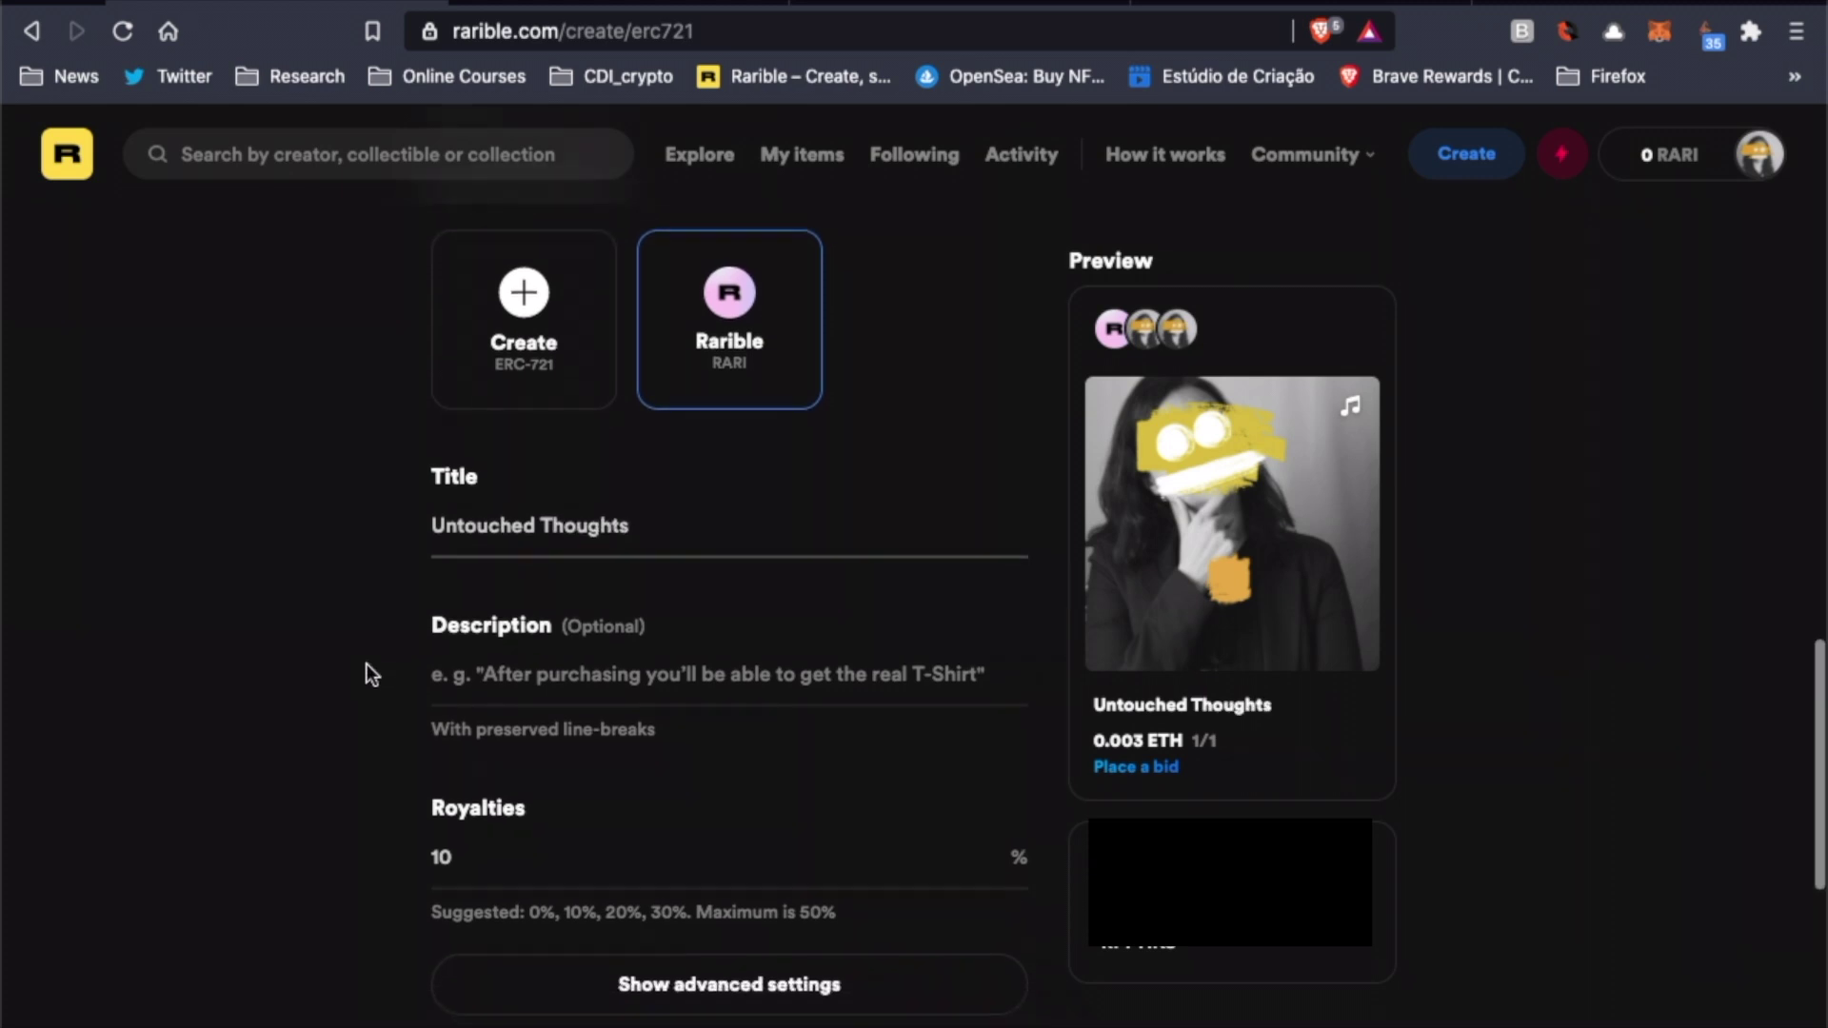
scroll(367, 665, "down", 2)
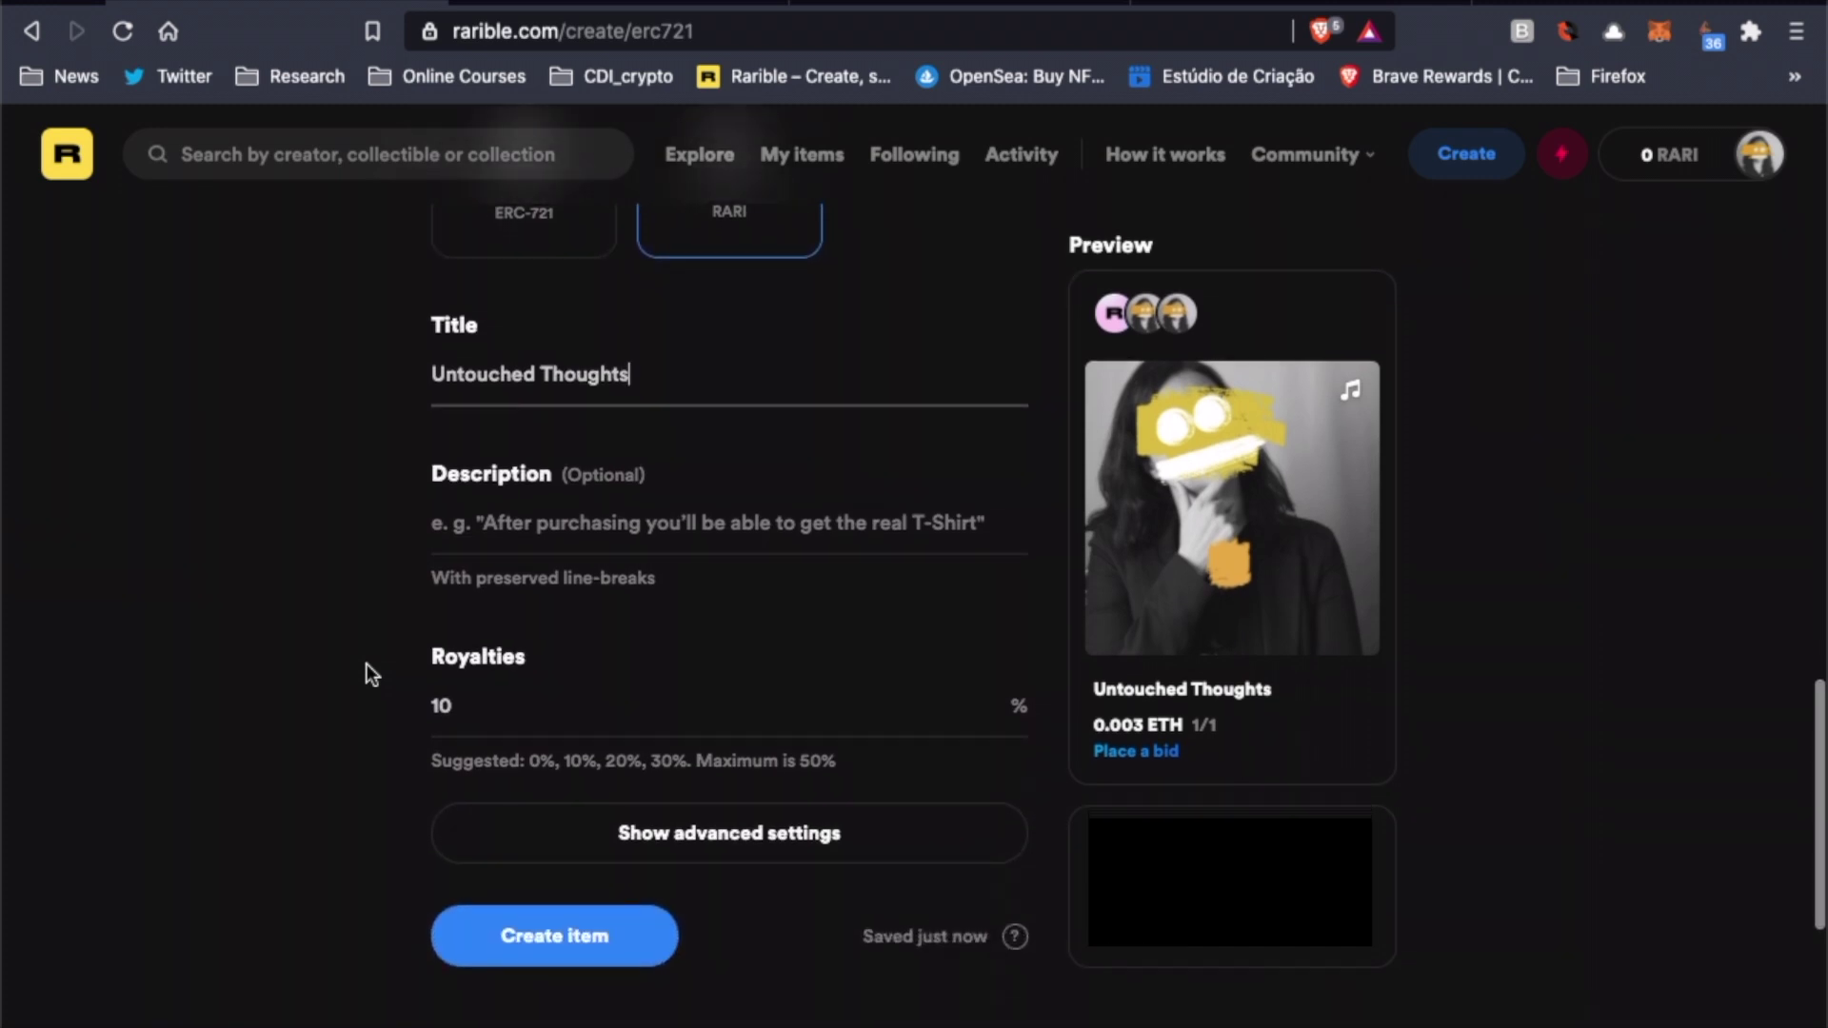
left_click(481, 513)
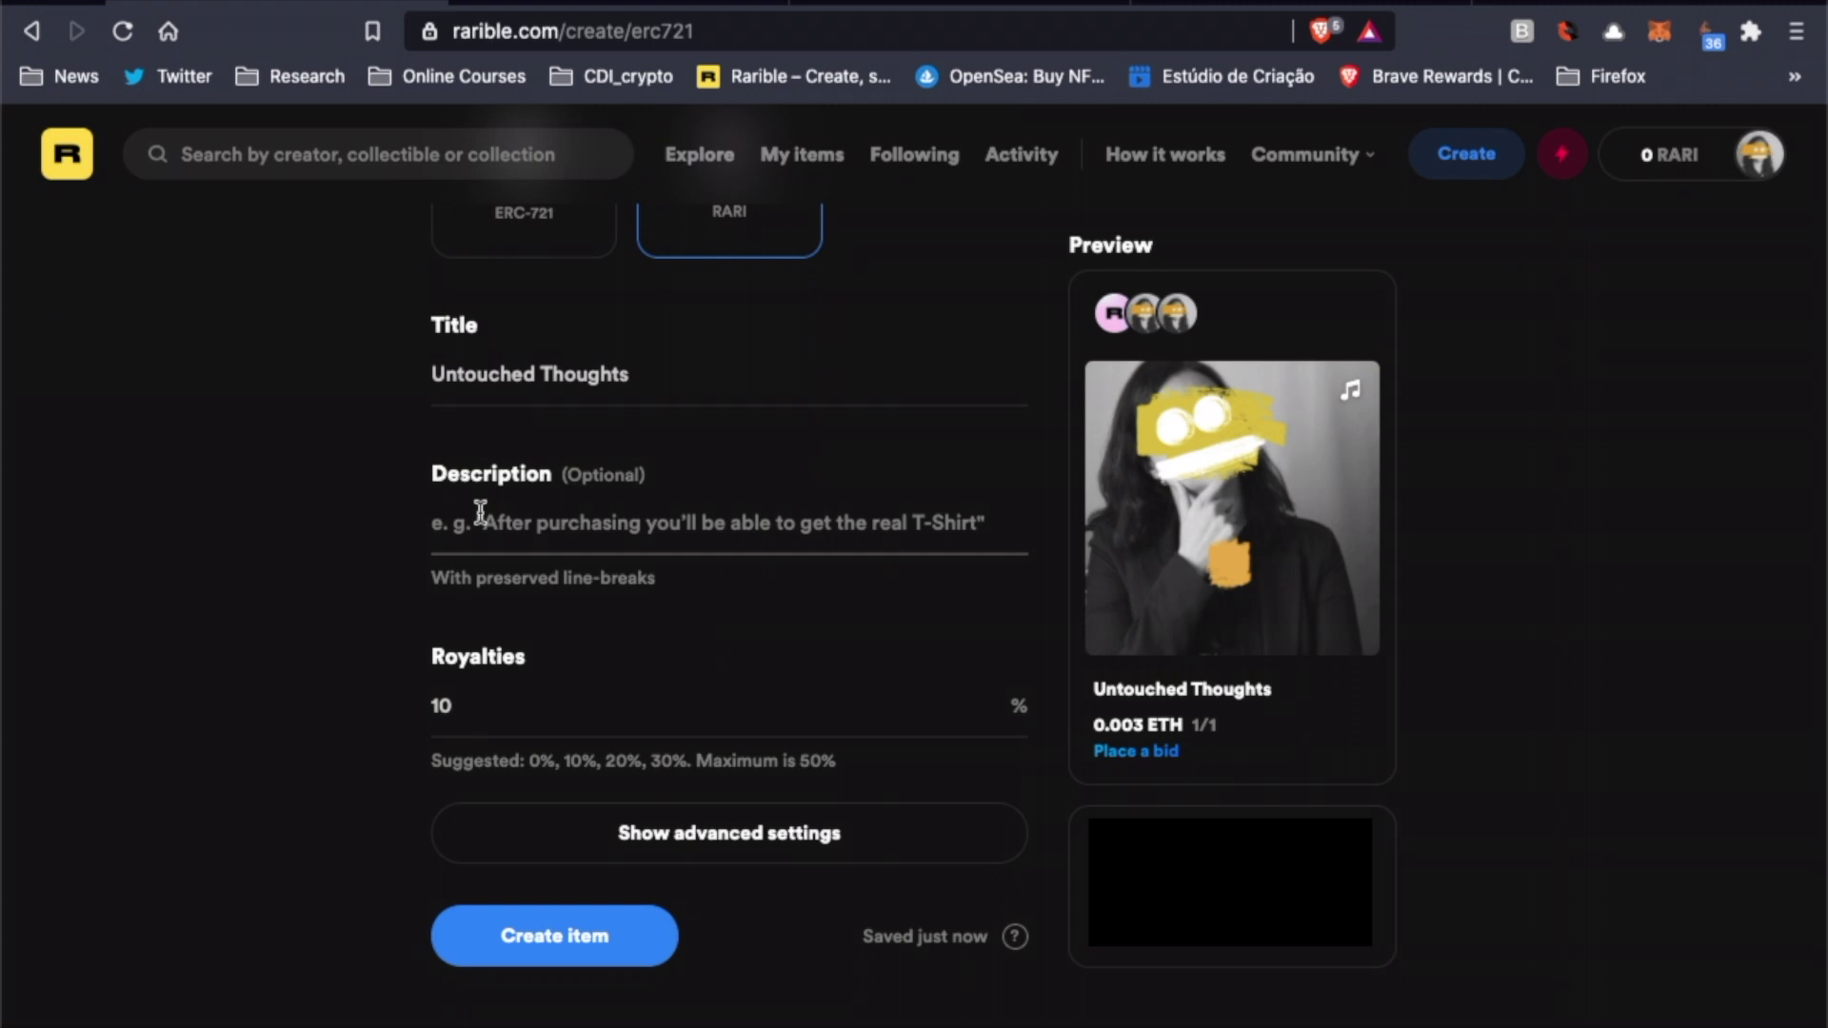
left_click(25, 824)
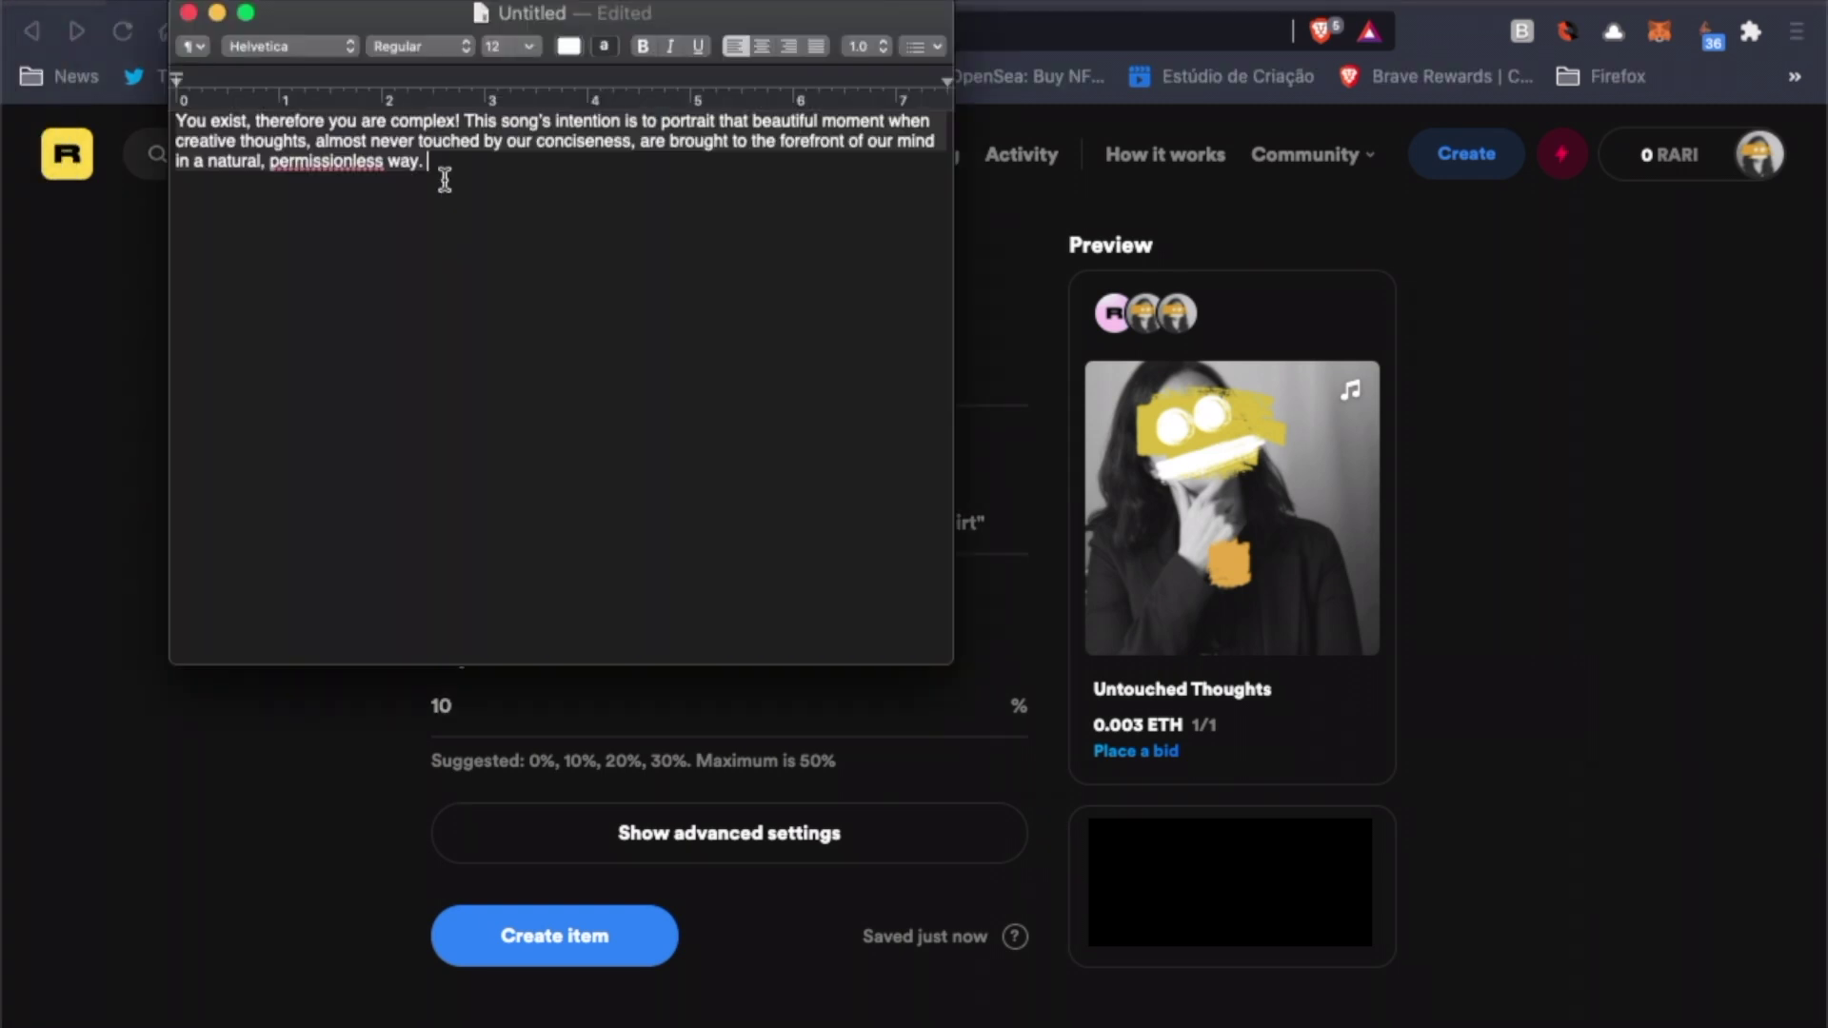
key("super+a")
left_click_drag(285, 142, 169, 120)
key("super+c")
left_click(322, 678)
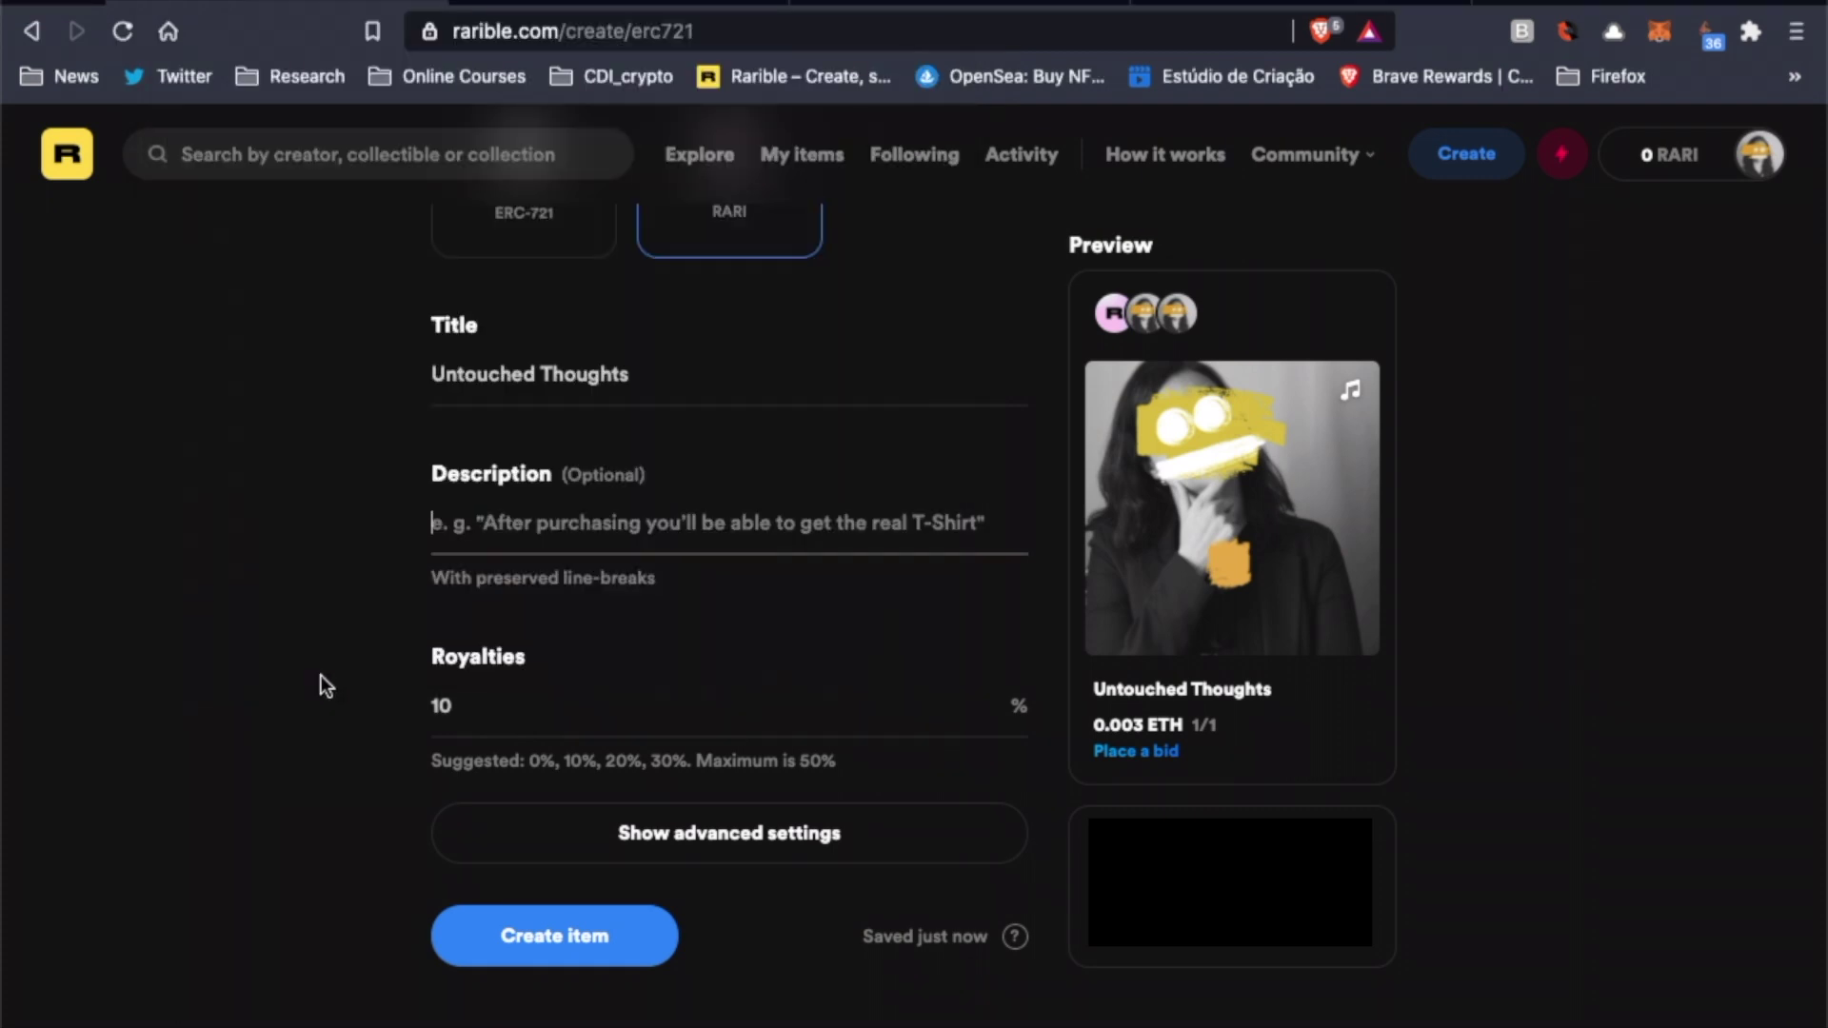
left_click(530, 528)
key("super+v")
Try royalty values of 20 and 30, then set royalties back to 10%
scroll(363, 705, "down", 3)
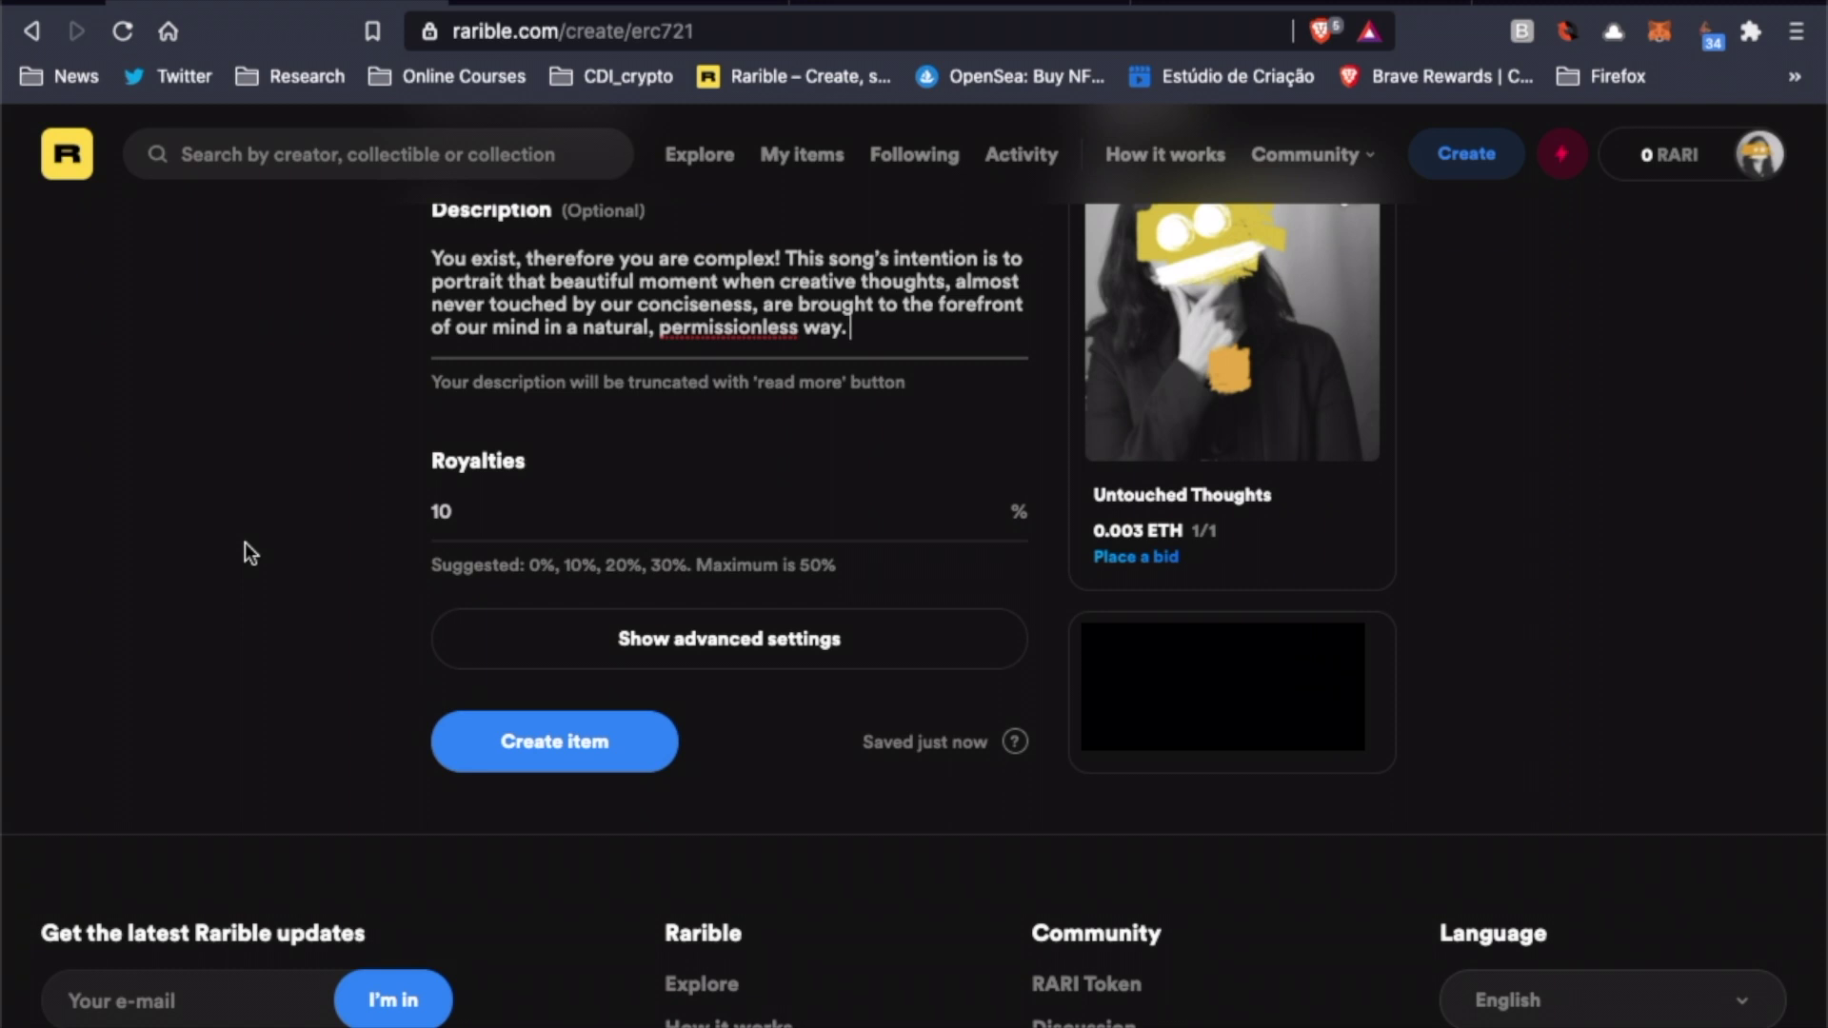
left_click(457, 511)
key("BackSpace")
key("BackSpace")
type("20")
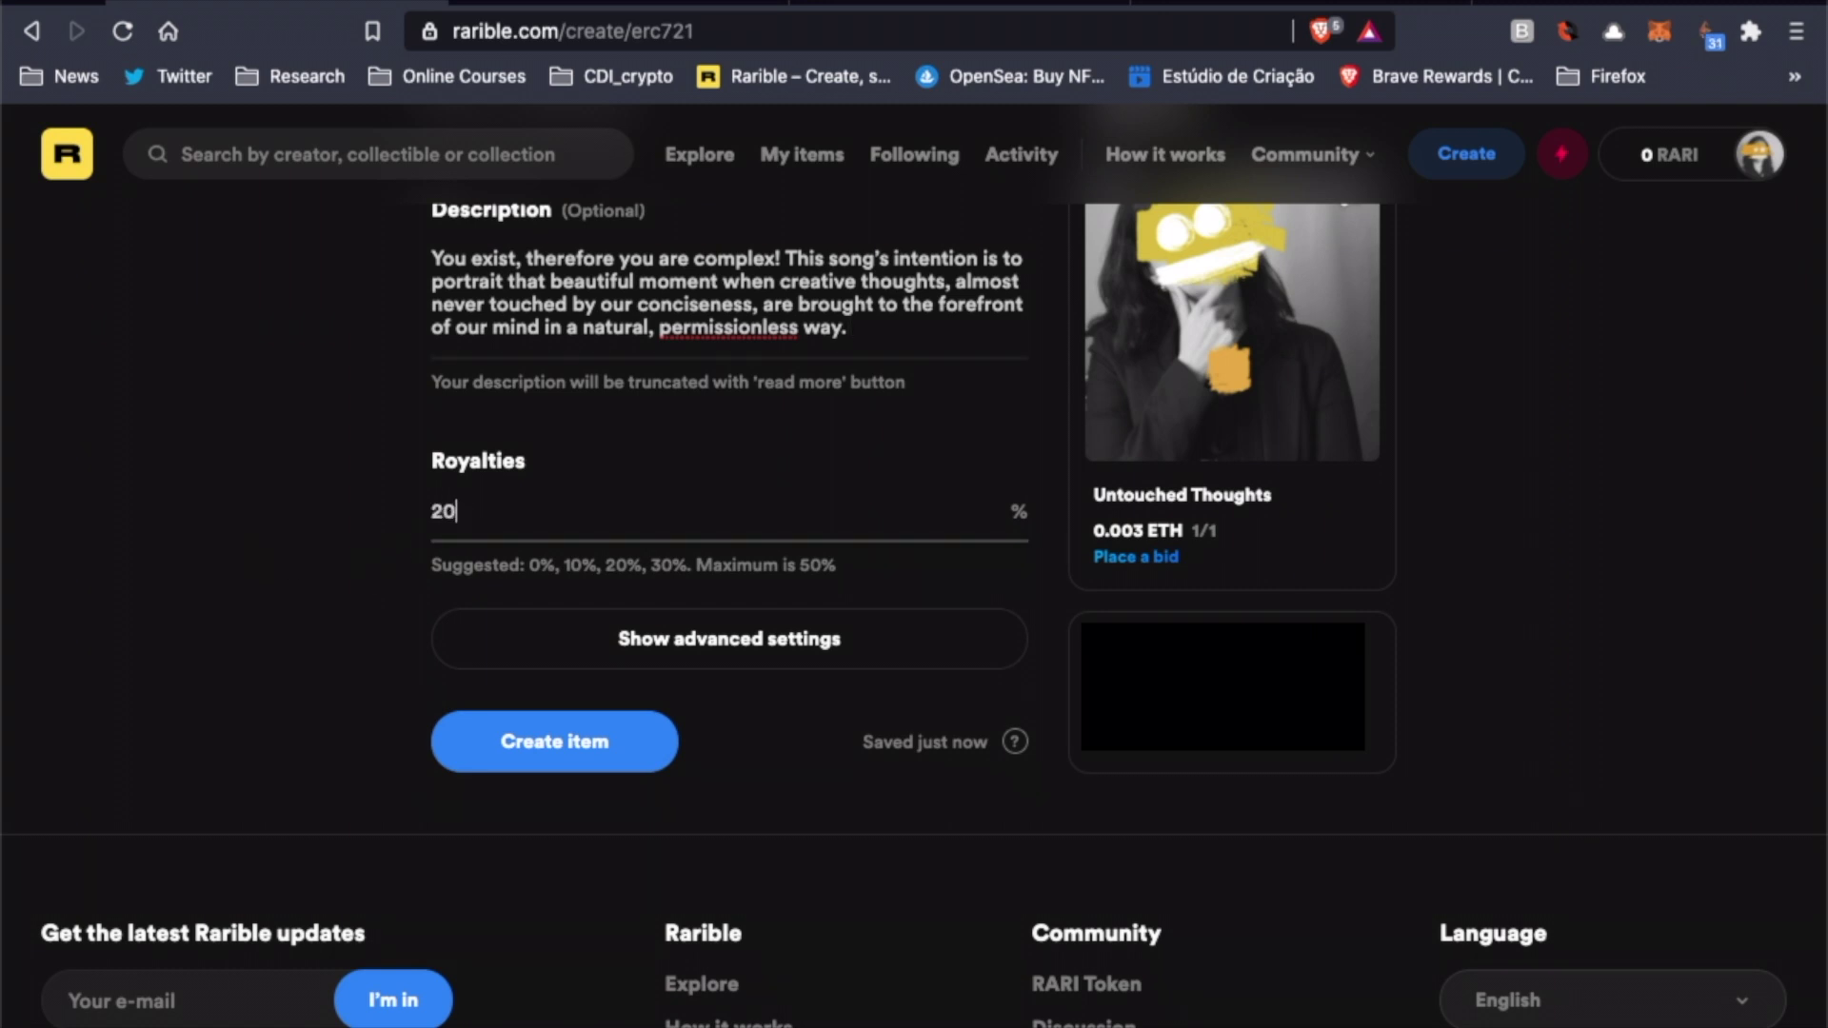
key("BackSpace")
key("BackSpace")
type("30")
key("BackSpace")
key("BackSpace")
type("10")
left_click(348, 607)
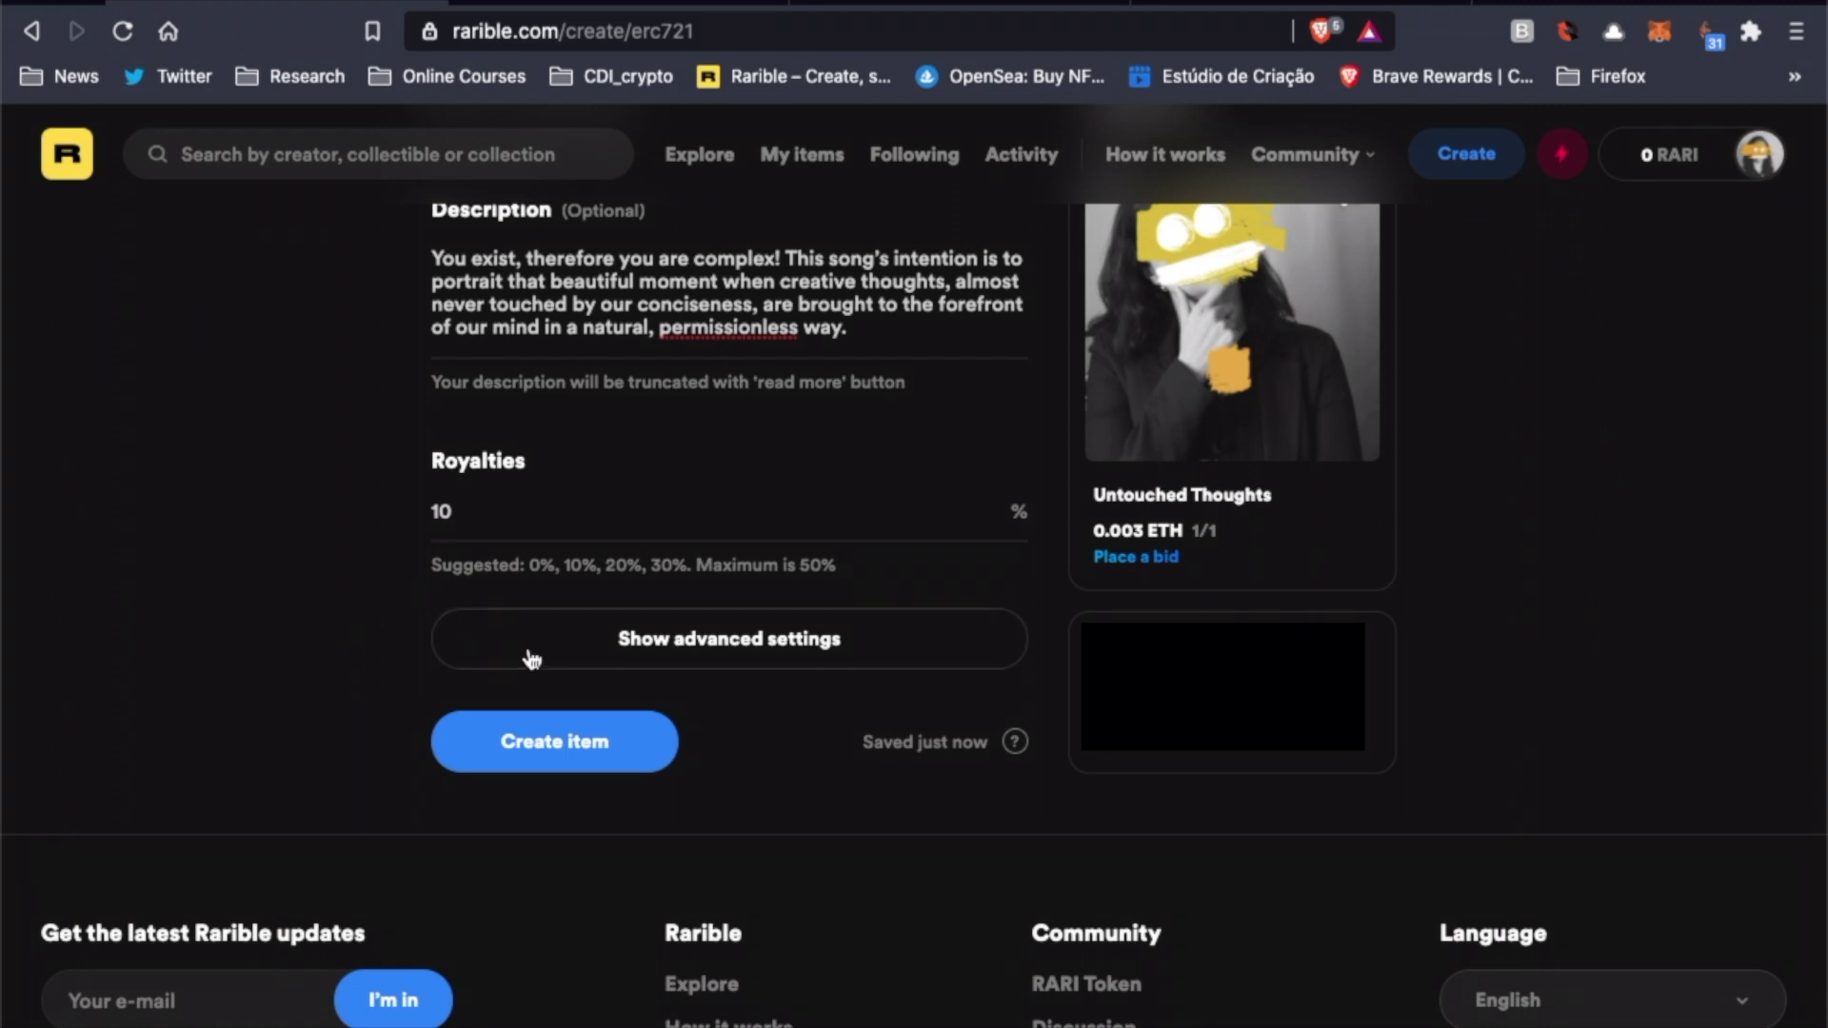
Expand advanced settings to show the empty Properties and Alternative text fields
left_click(564, 640)
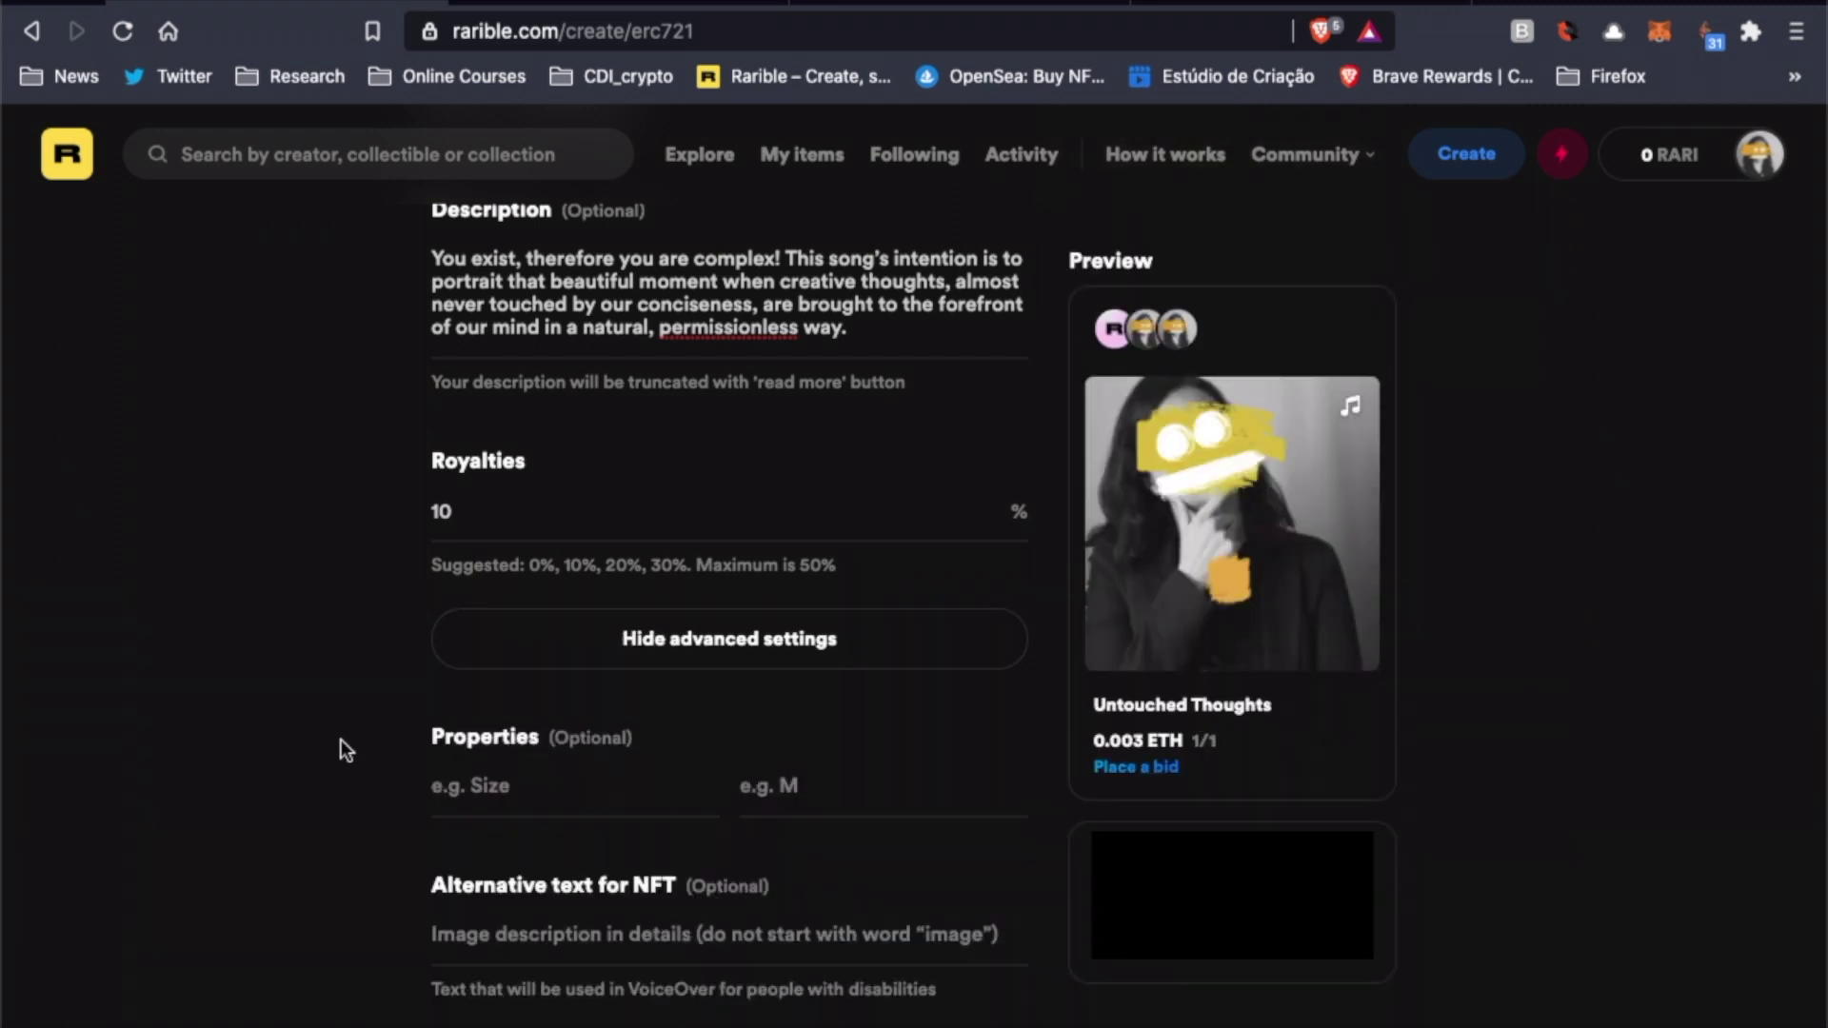
scroll(343, 748, "down", 2)
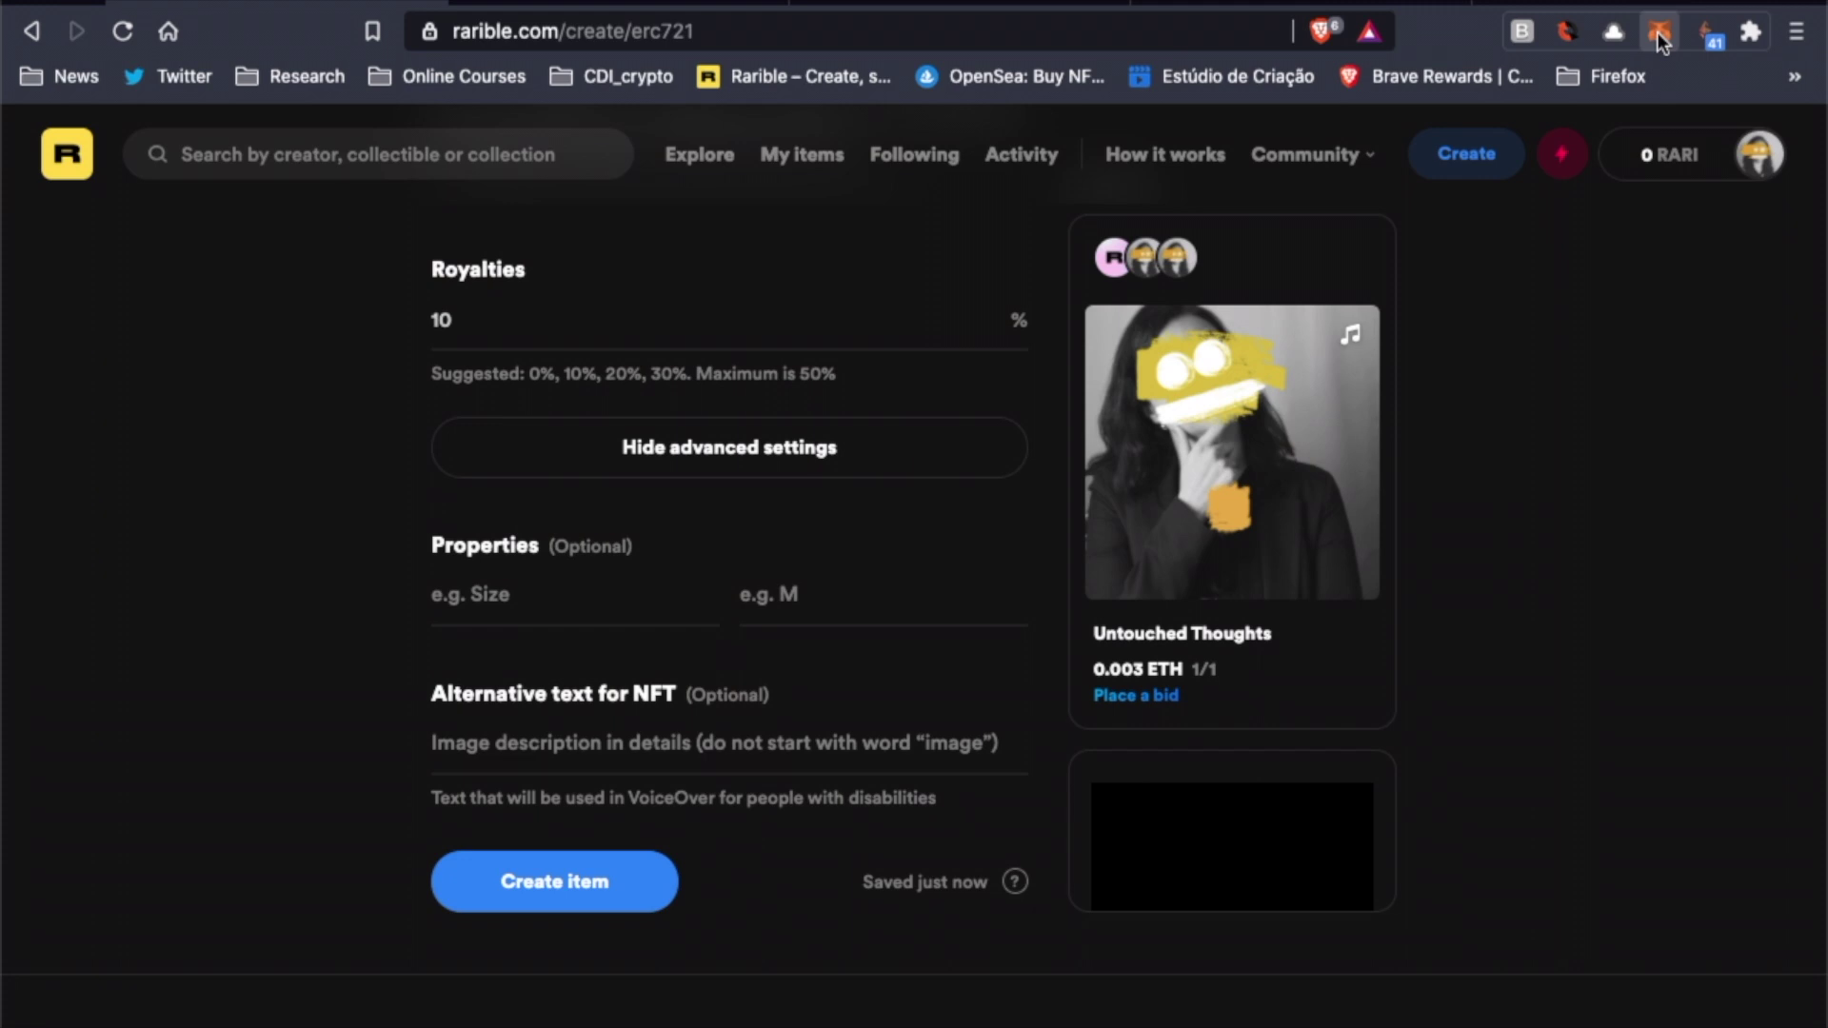
Confirm Advanced gas controls is ON in MetaMask's Advanced settings, then close the wallet popup
left_click(1658, 32)
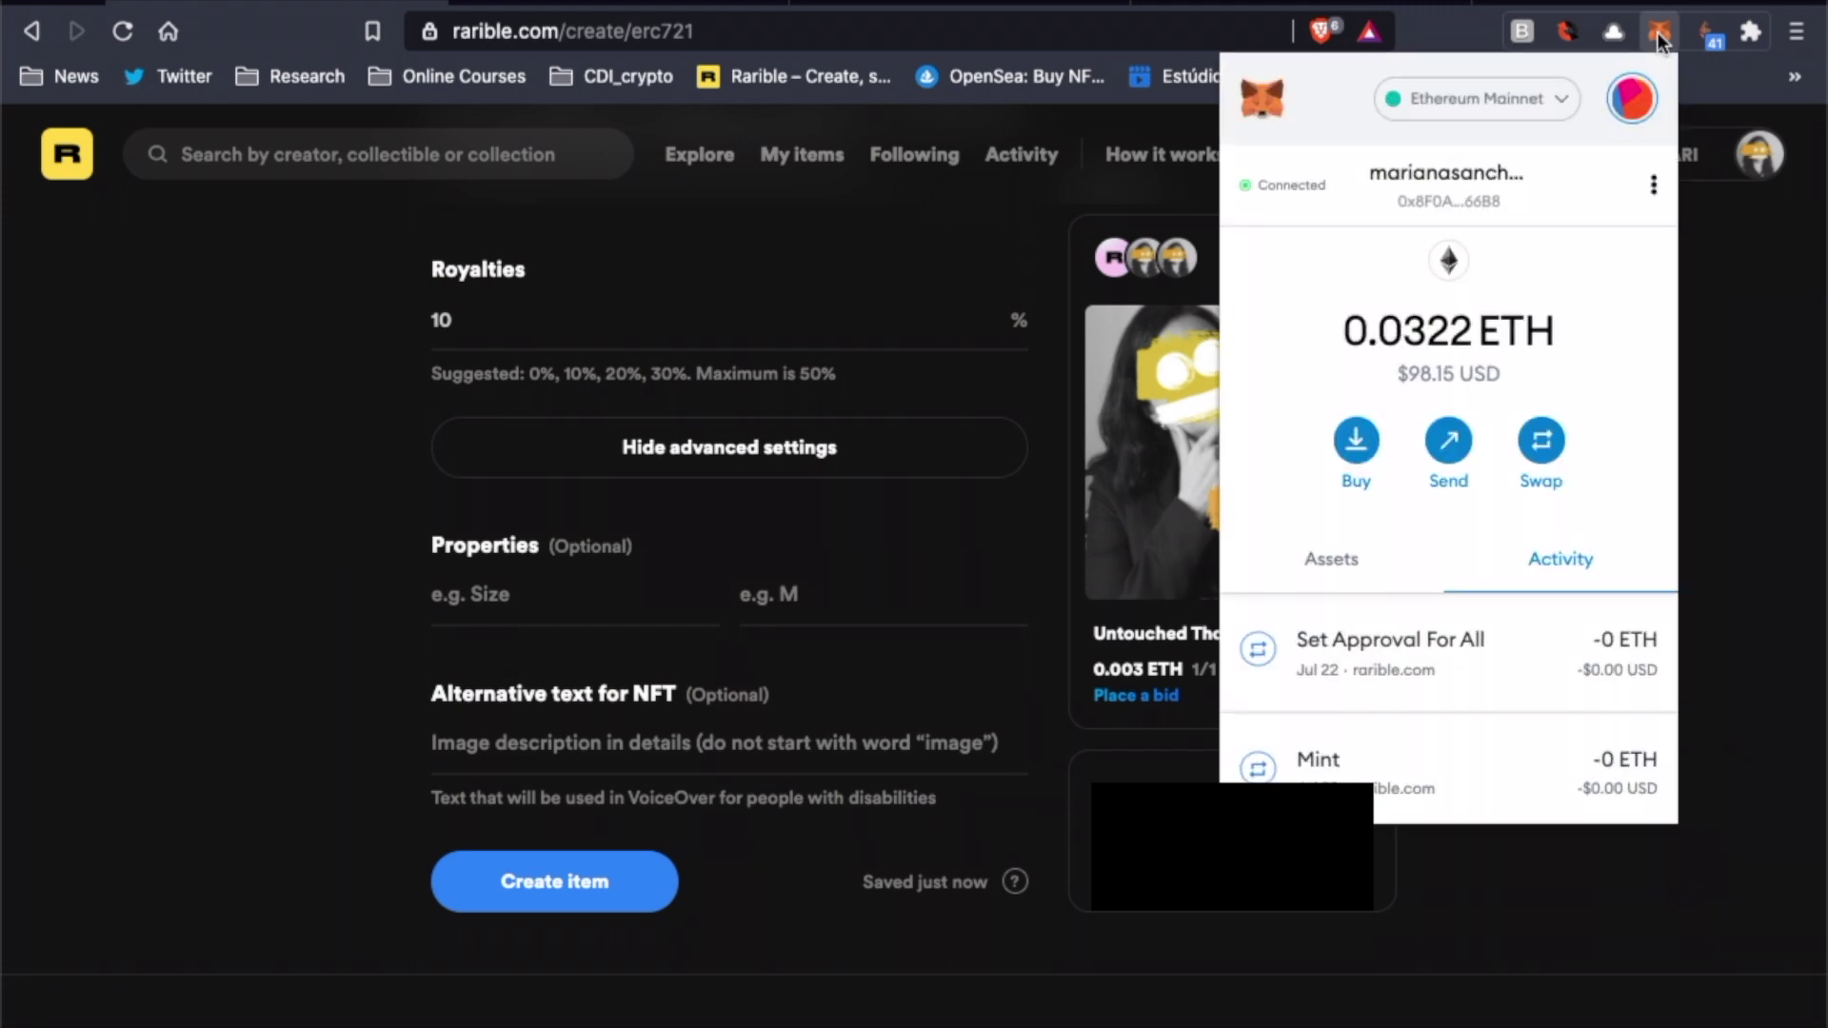
left_click(1632, 99)
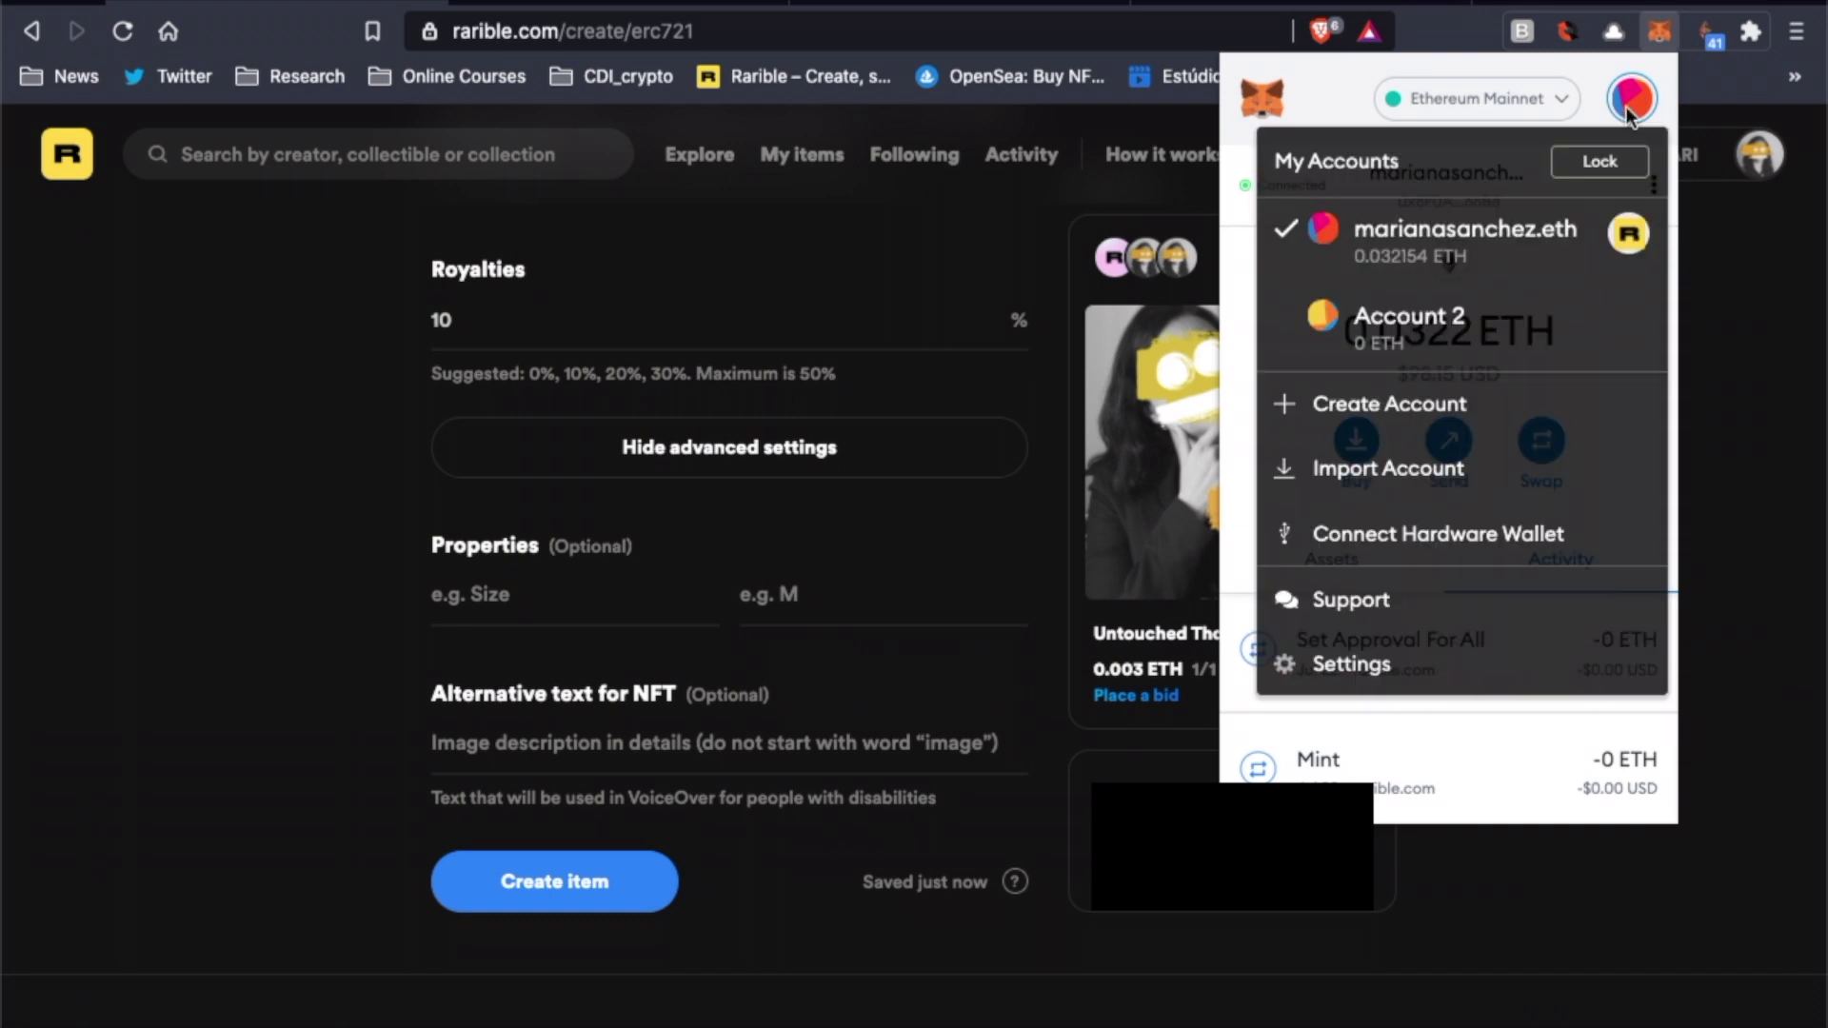
left_click(1386, 671)
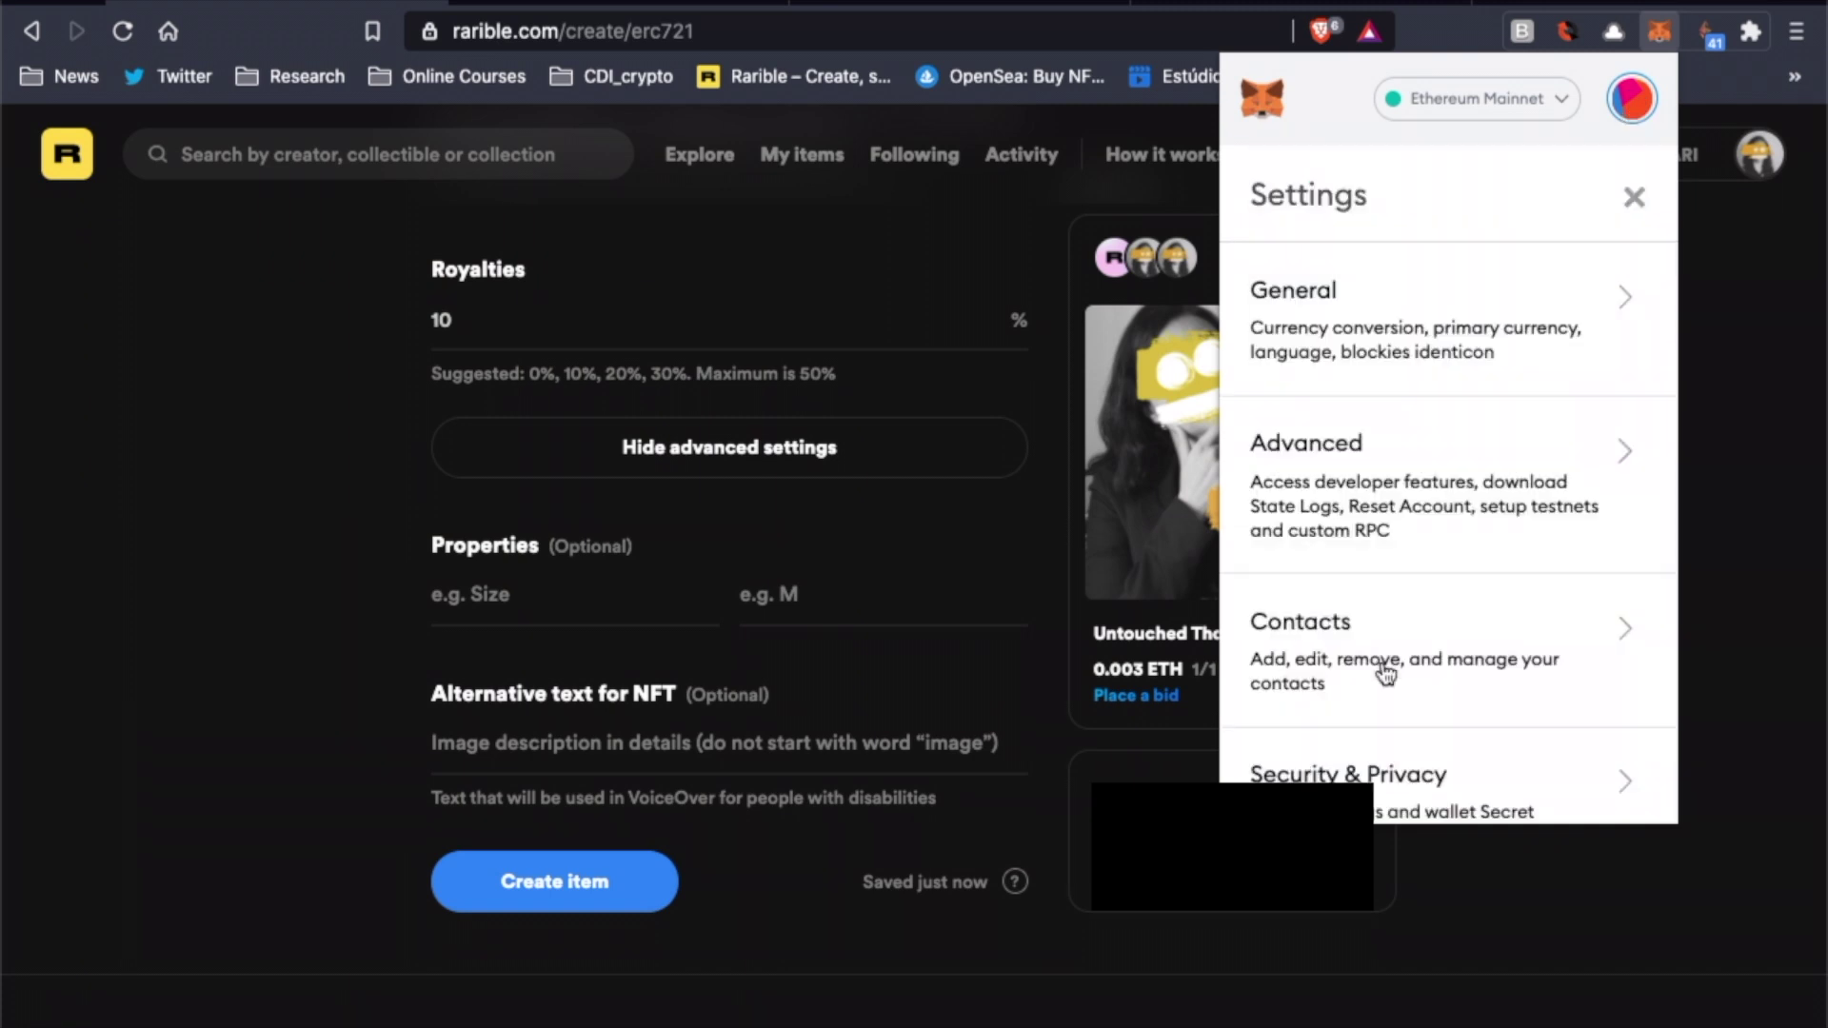
left_click(1427, 488)
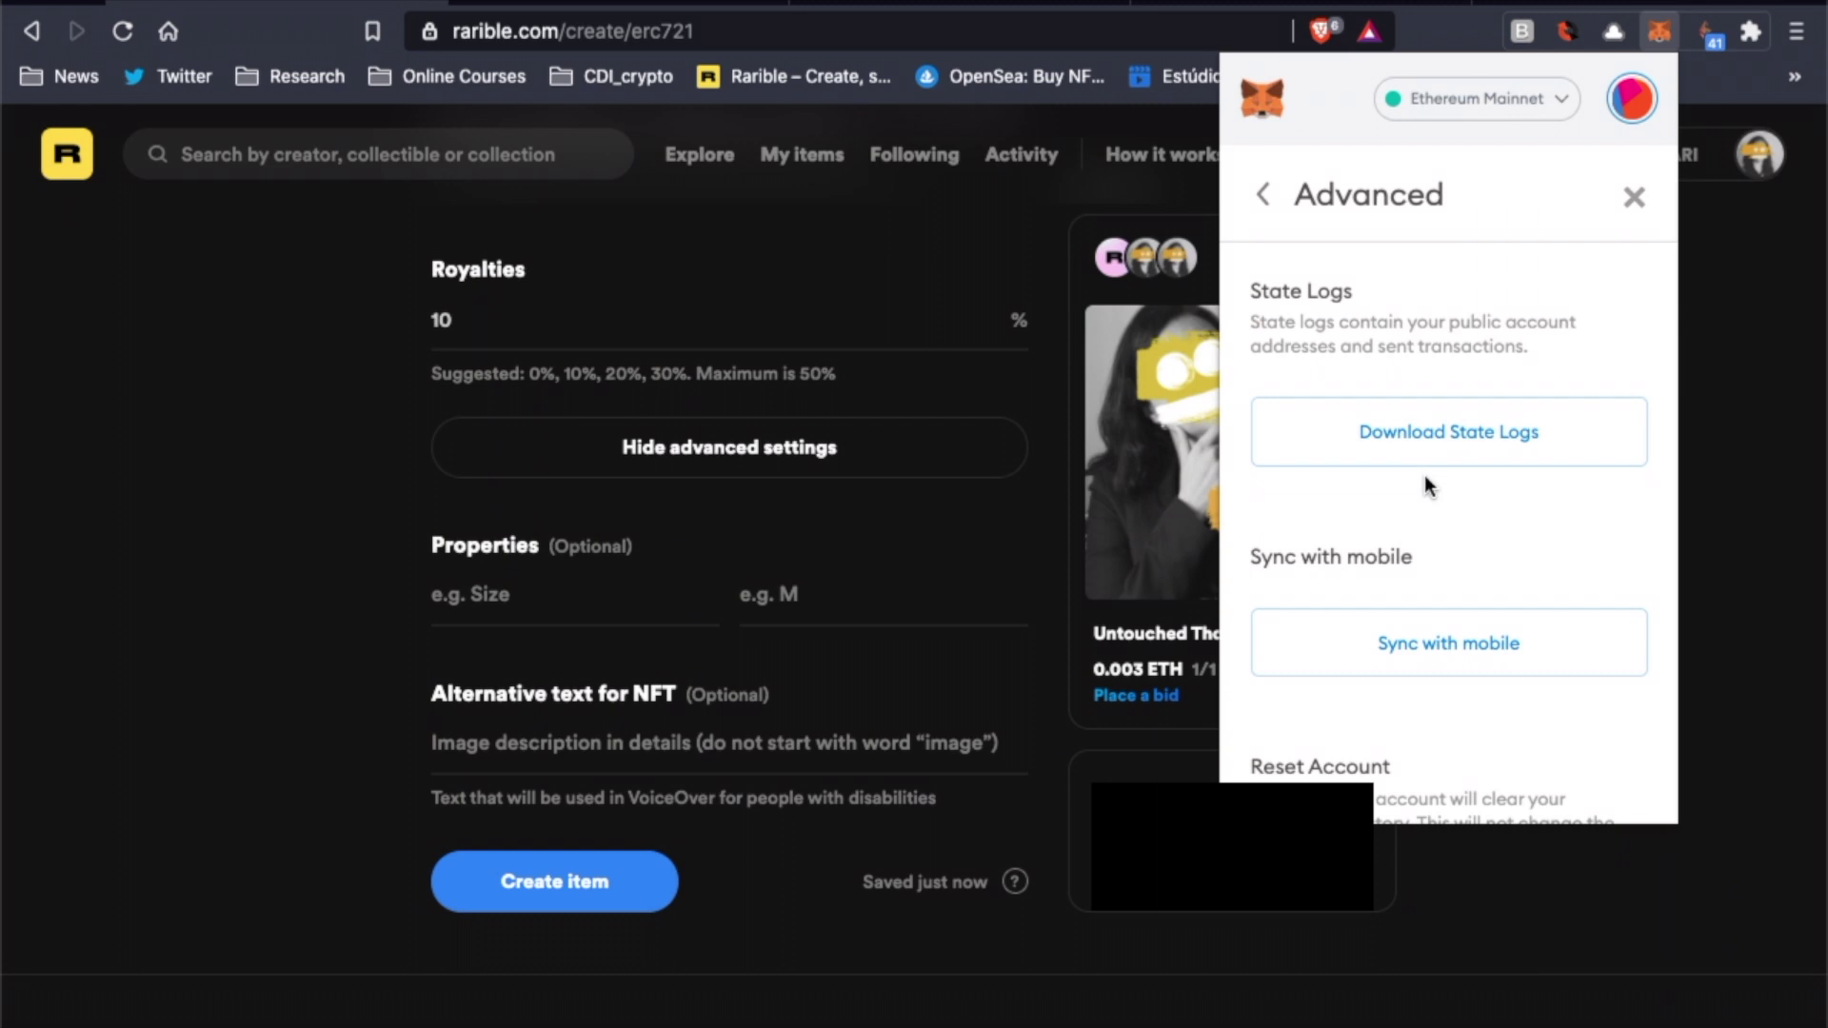
scroll(1424, 481, "down", 5)
scroll(1426, 483, "down", 2)
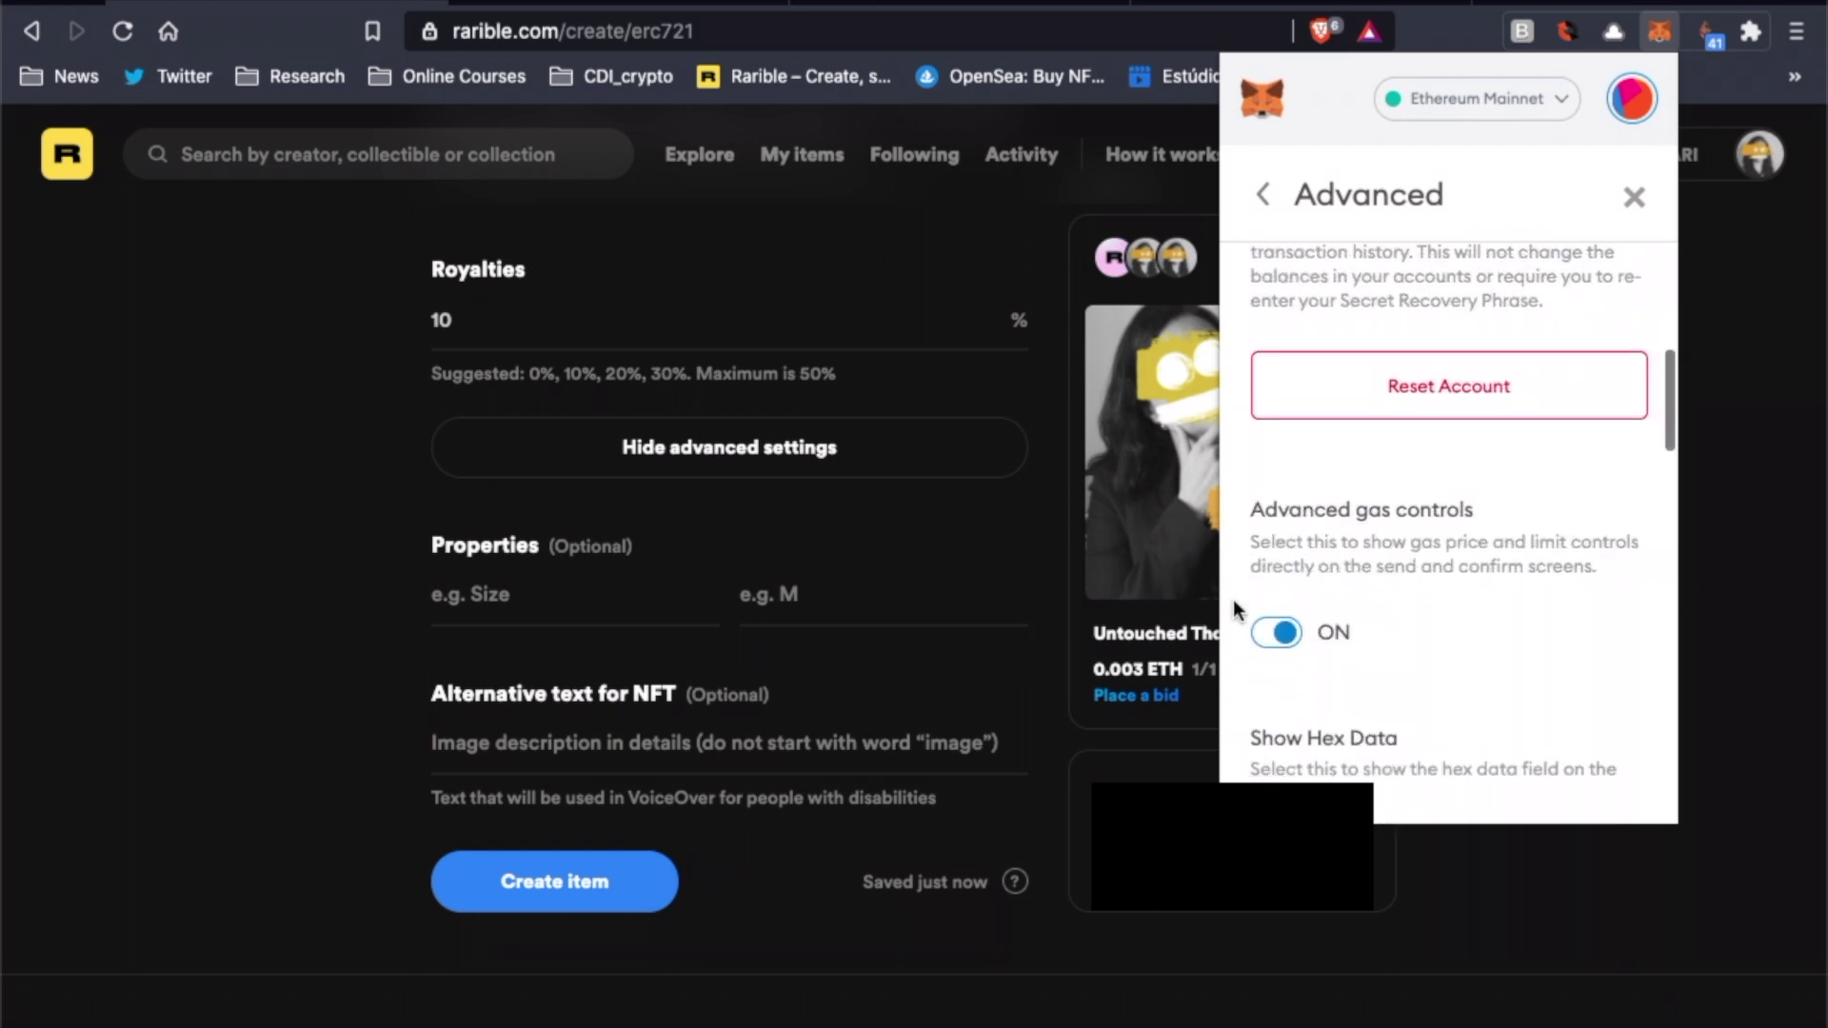
left_click(1637, 200)
left_click(311, 490)
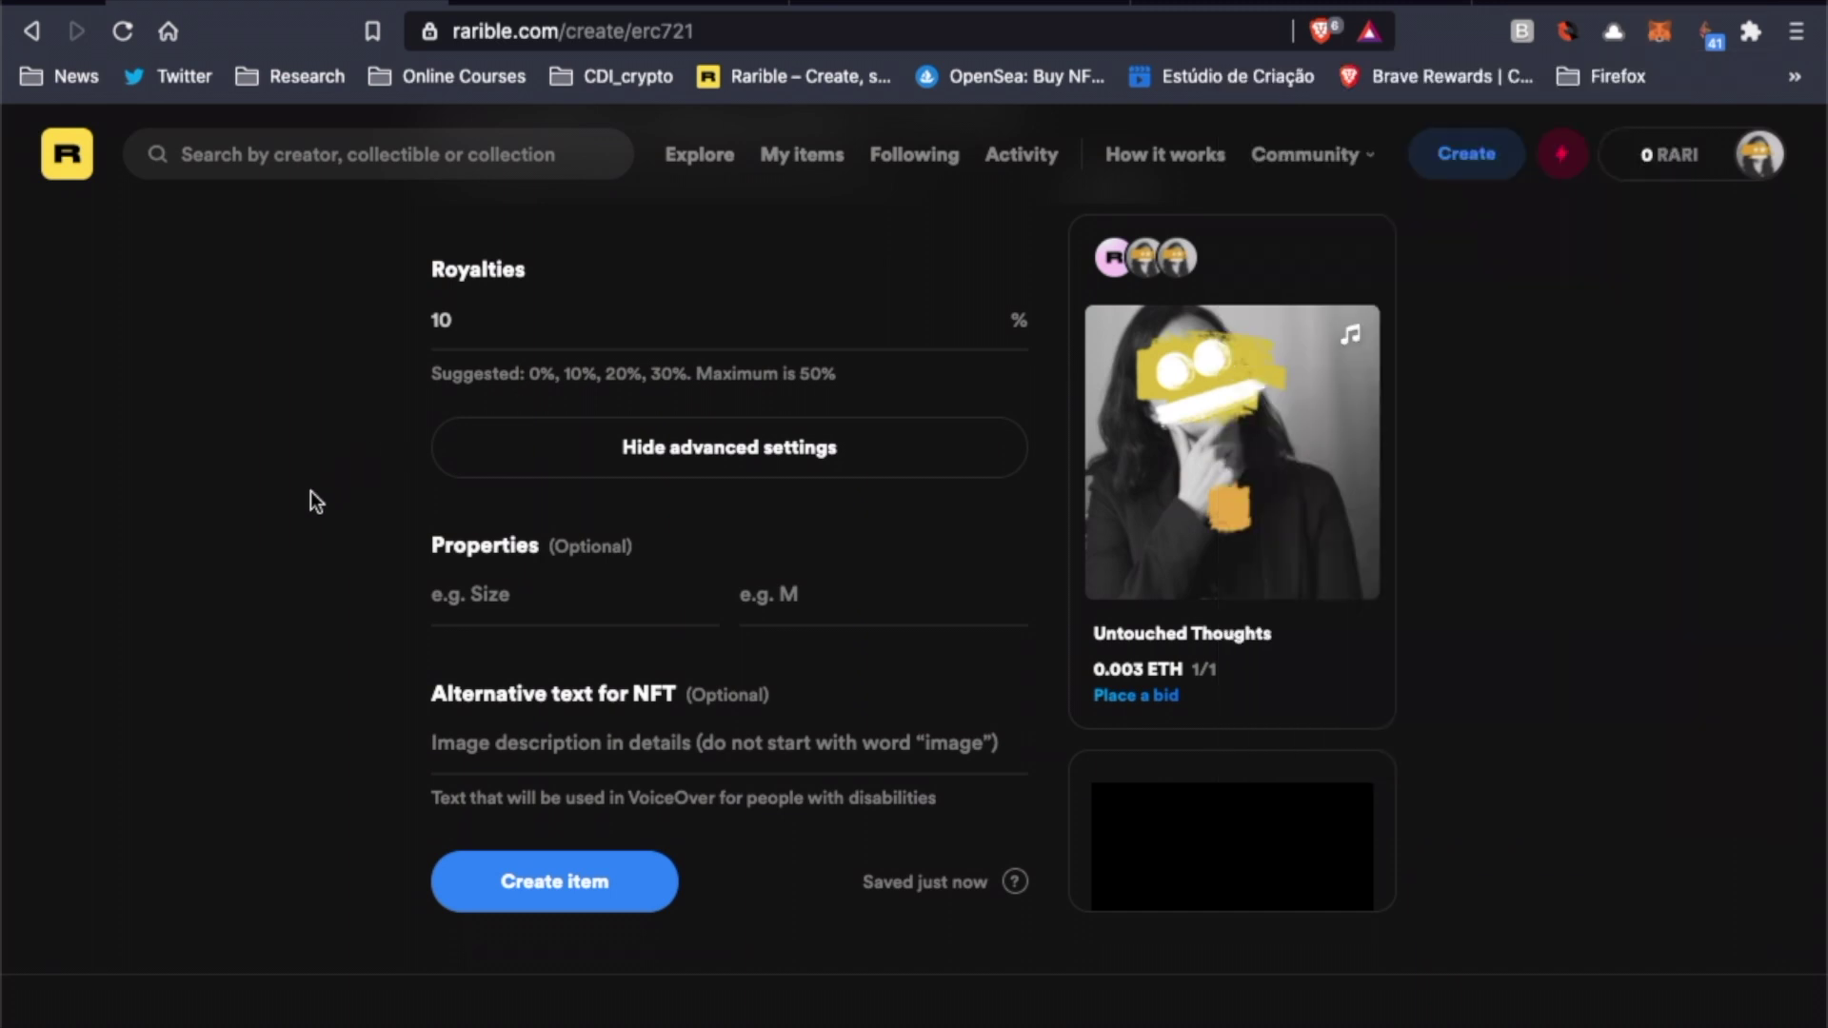
Review GasNow's Rapid/Fast/Standard/Slow prices, cost table, history chart and weekly Average GasPrice heatmap
left_click(980, 4)
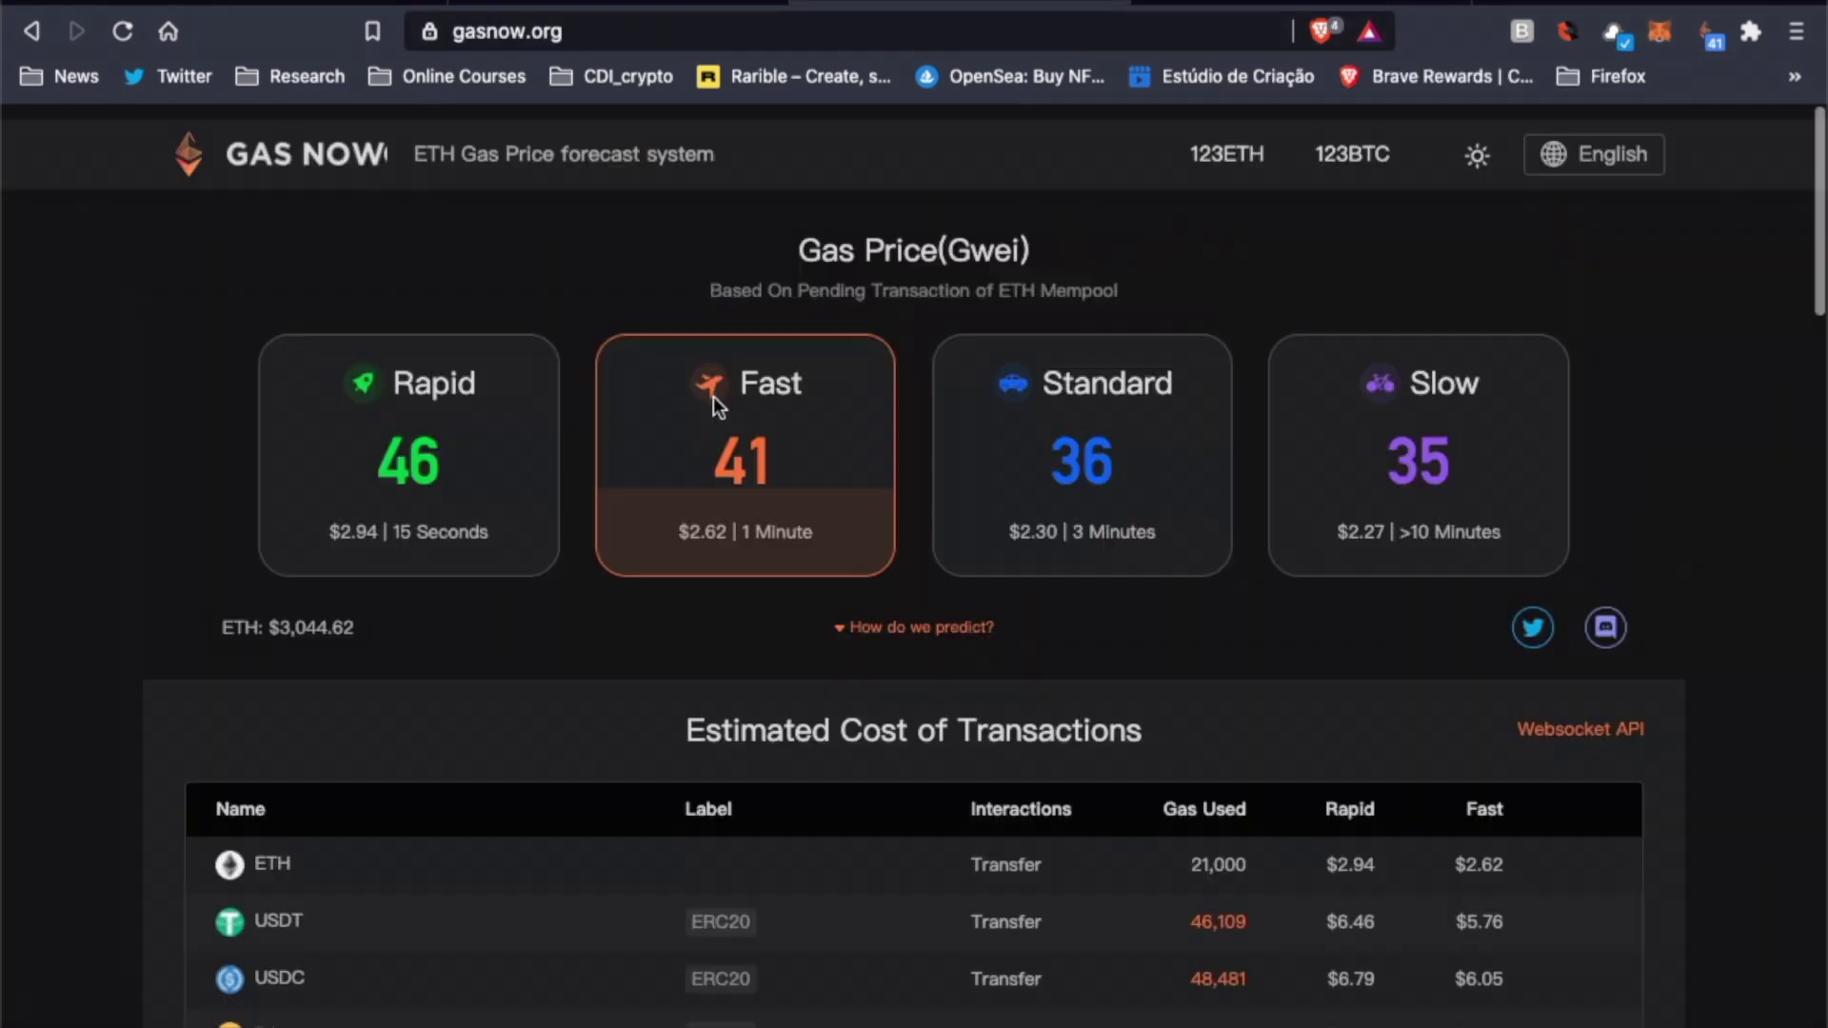
scroll(712, 396, "down", 1)
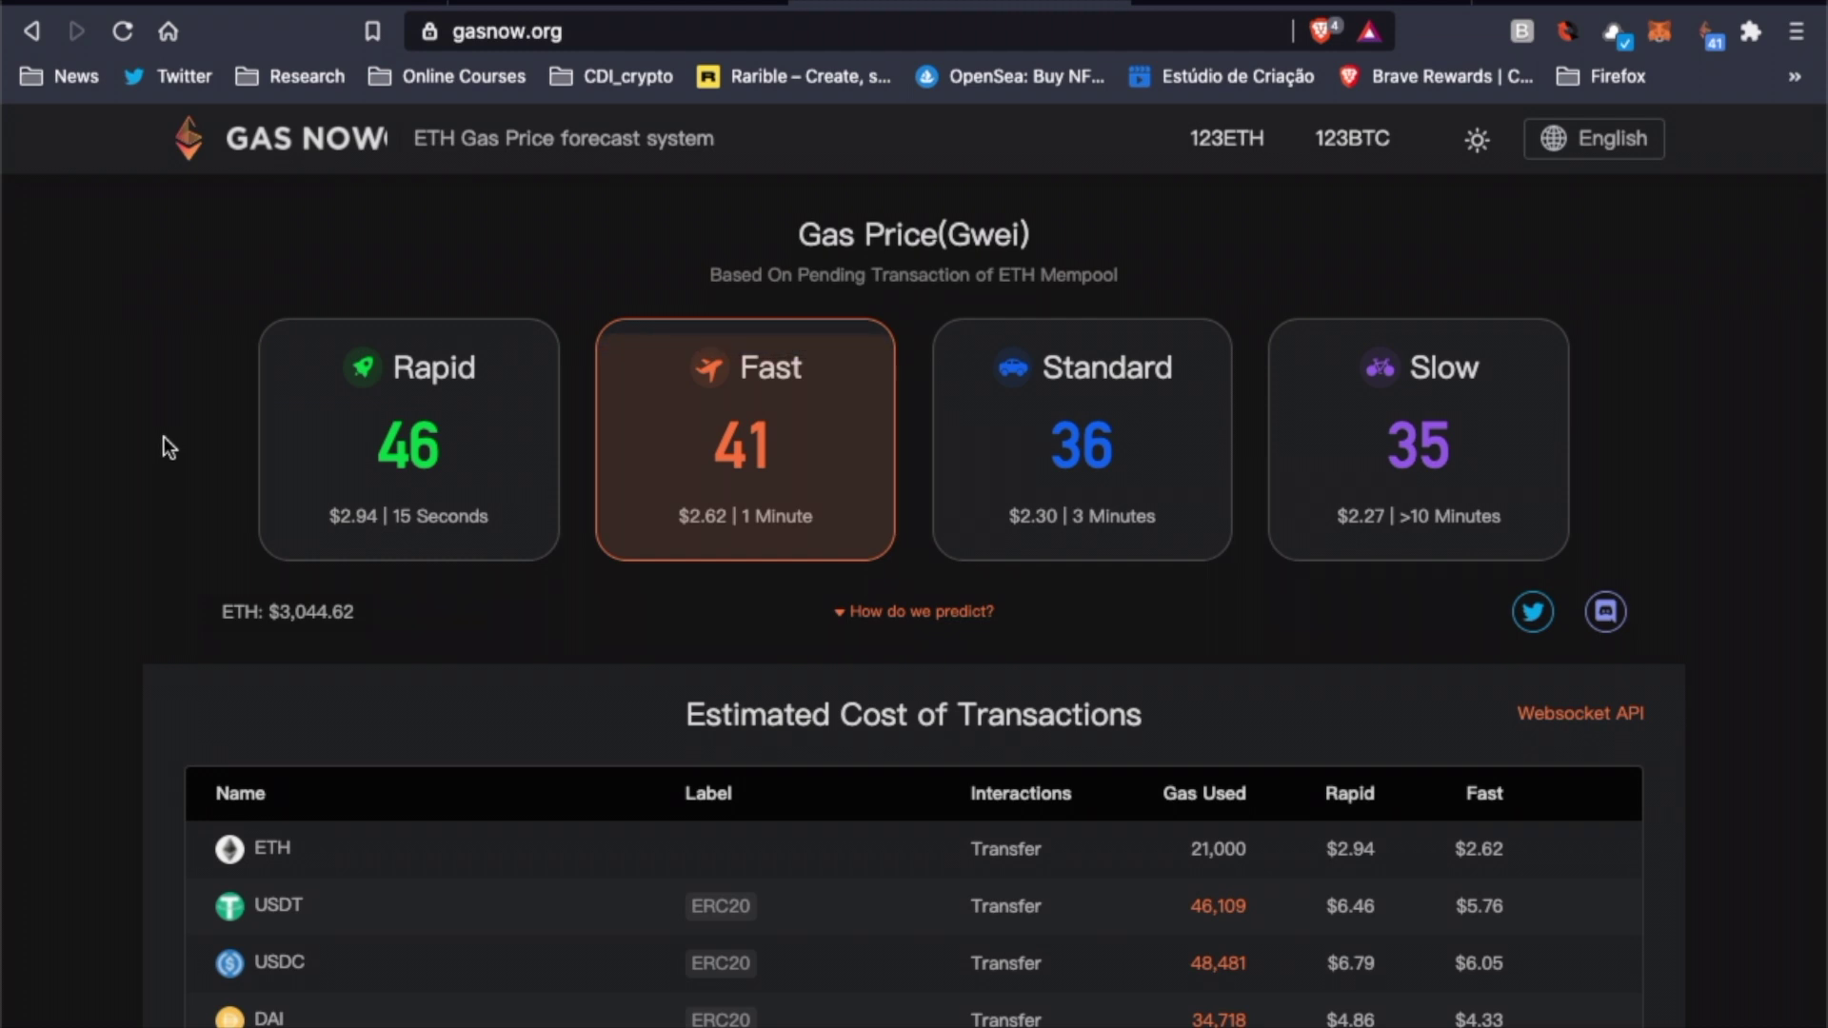
scroll(164, 443, "down", 2)
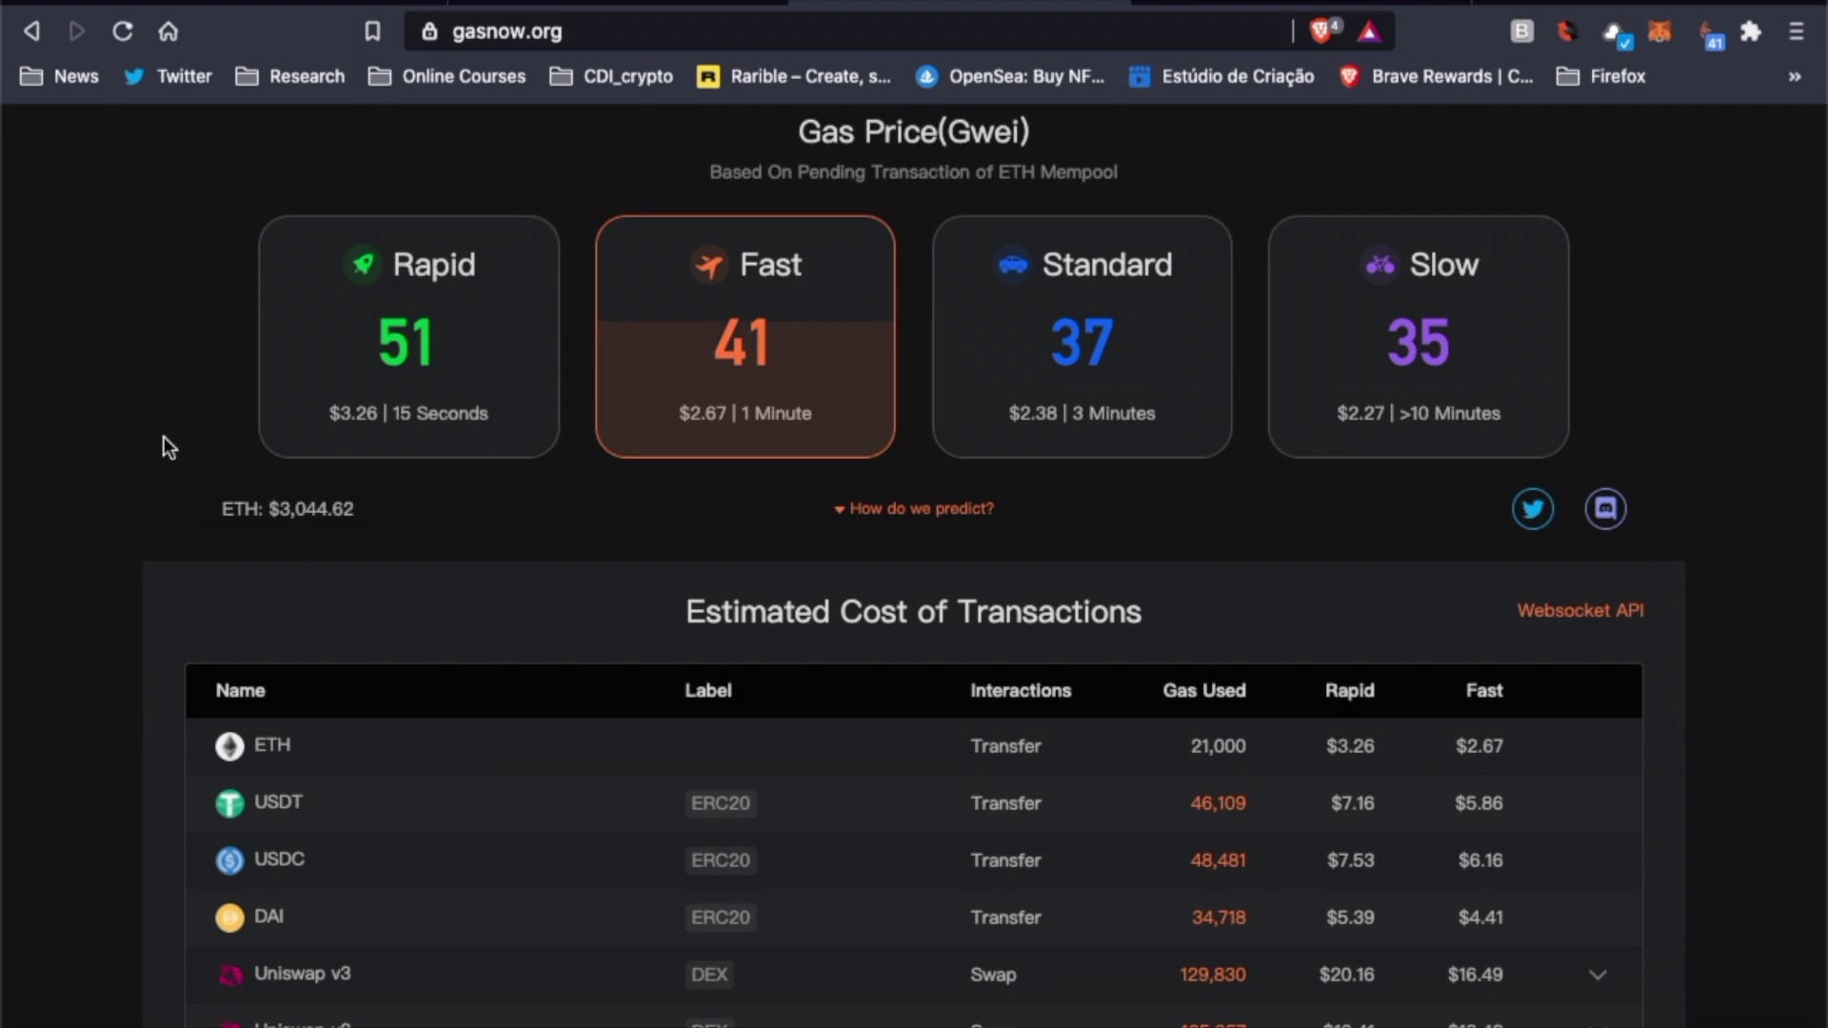
scroll(164, 437, "down", 1)
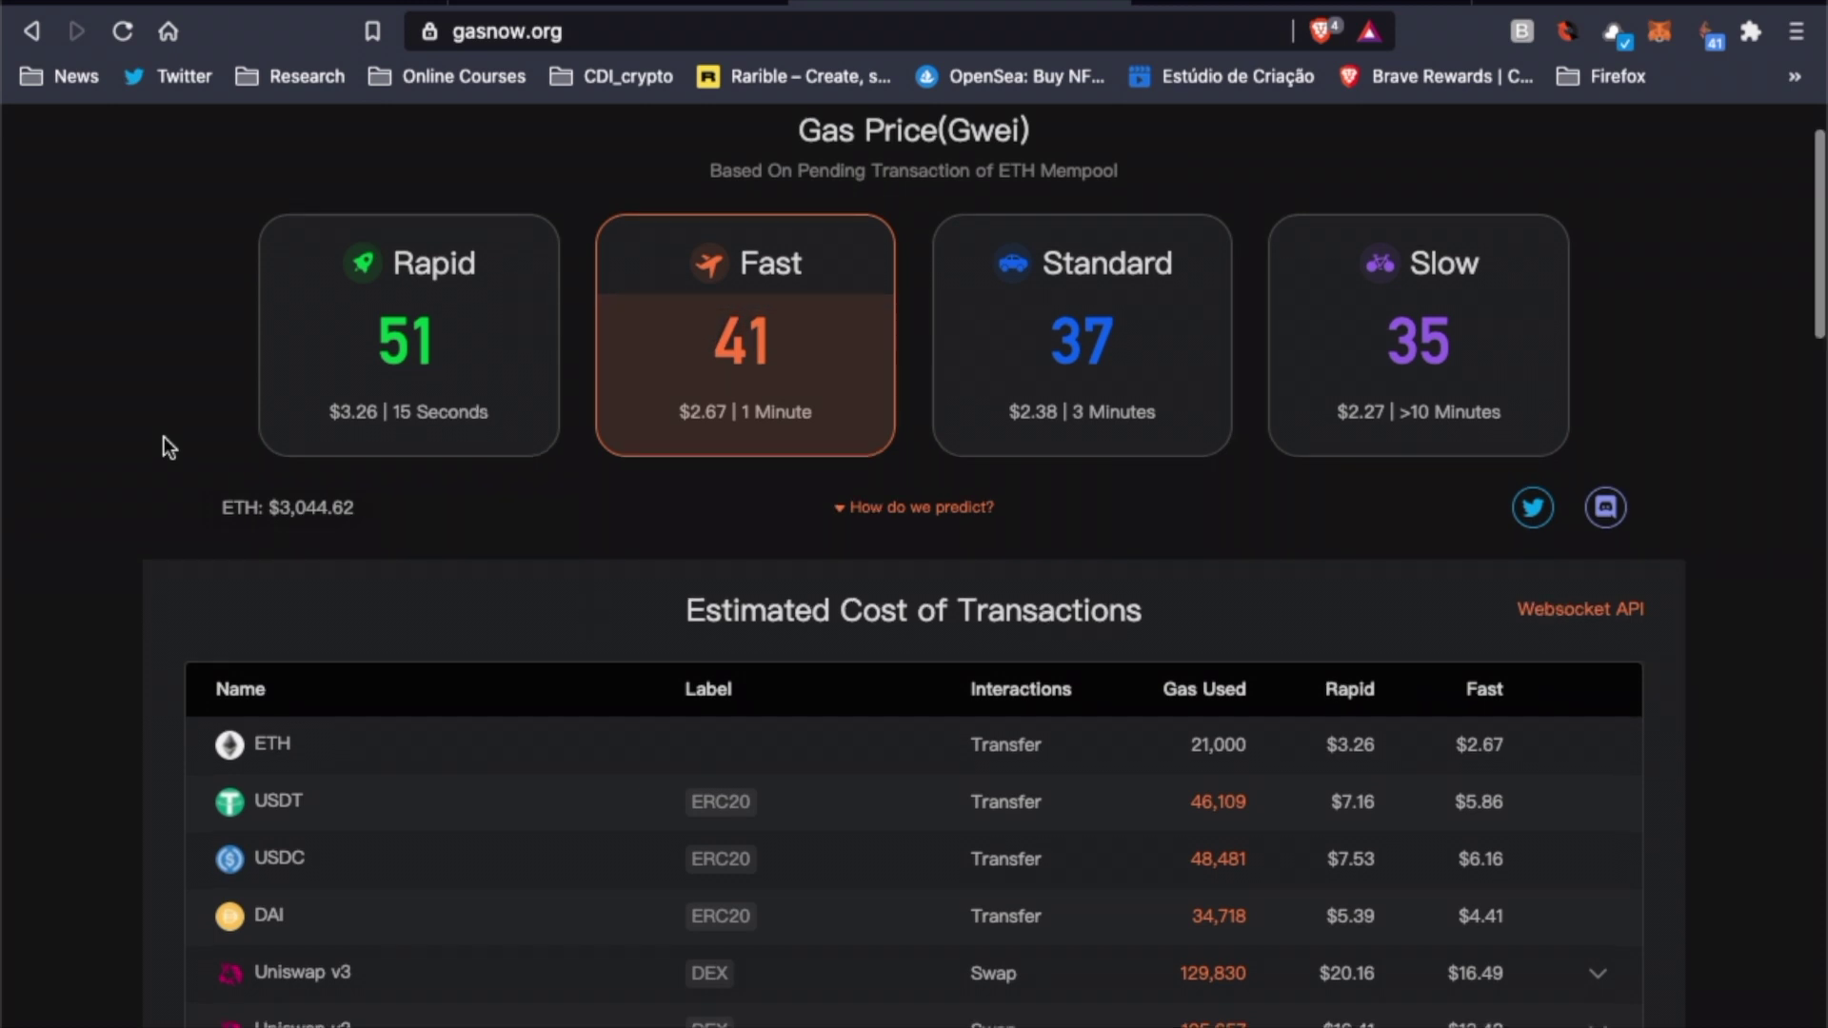
scroll(163, 437, "down", 5)
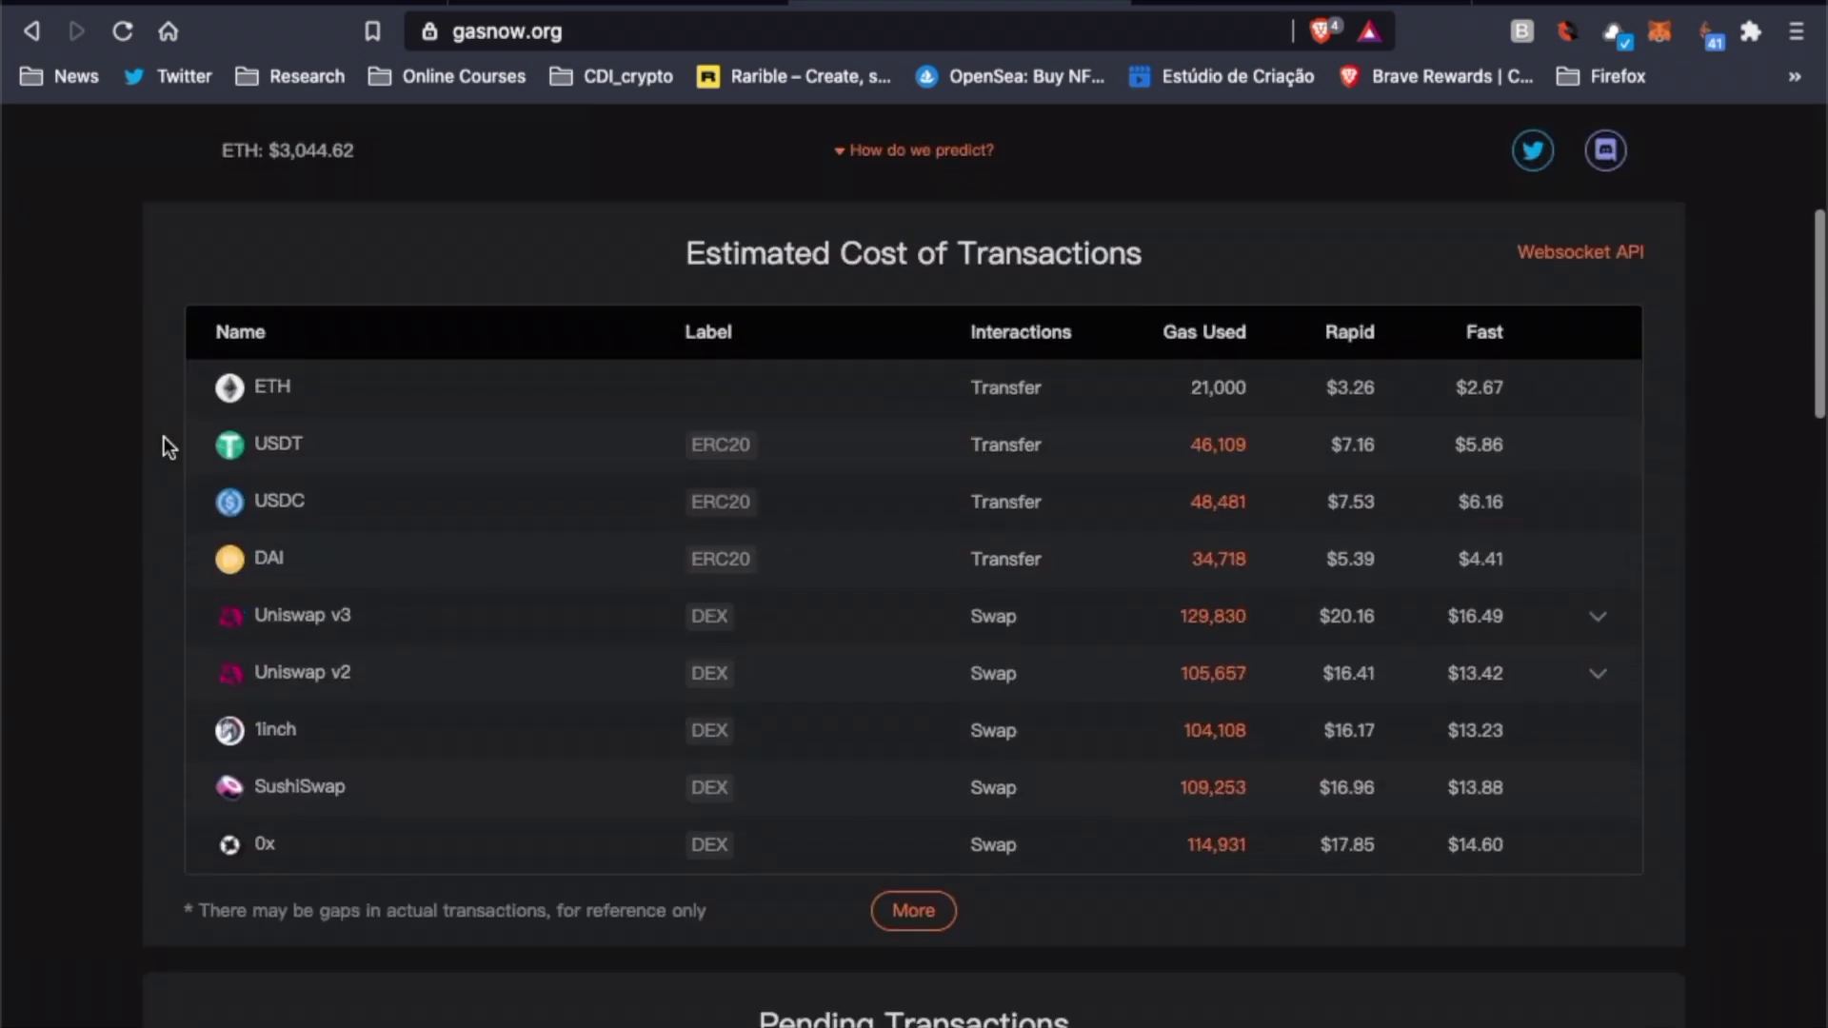
scroll(164, 440, "down", 10)
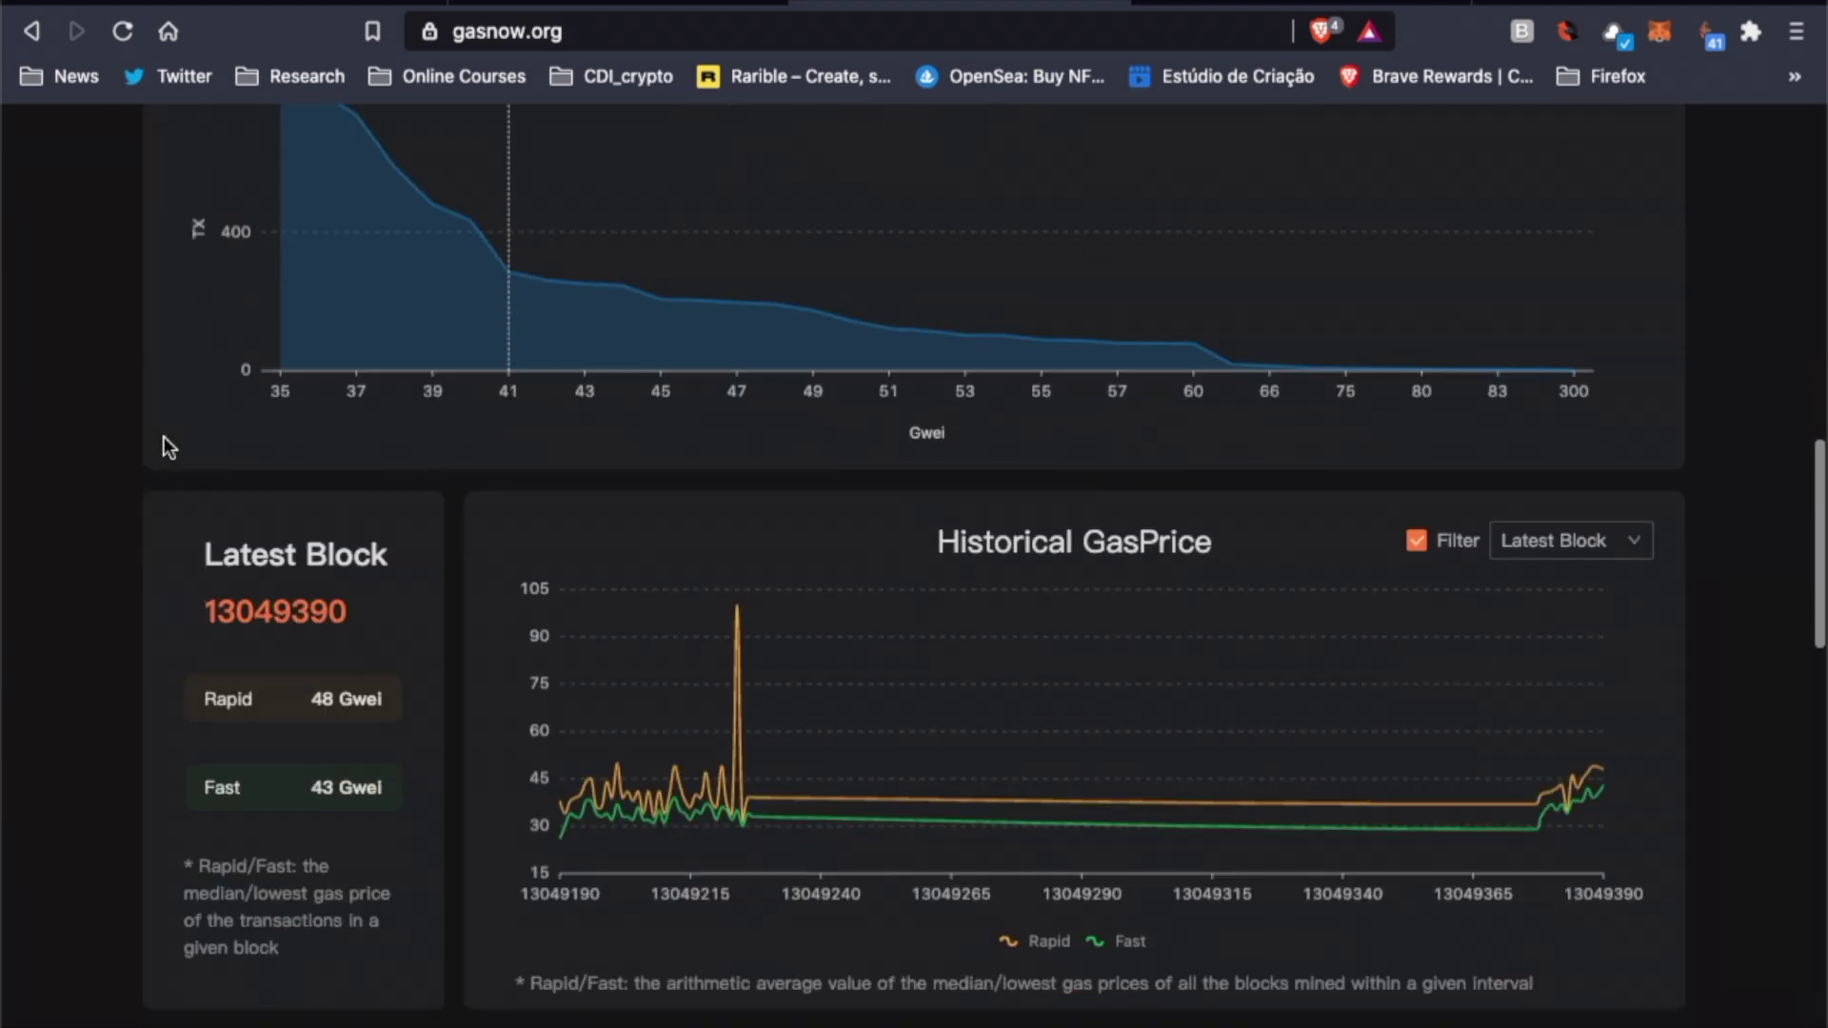
scroll(164, 437, "down", 6)
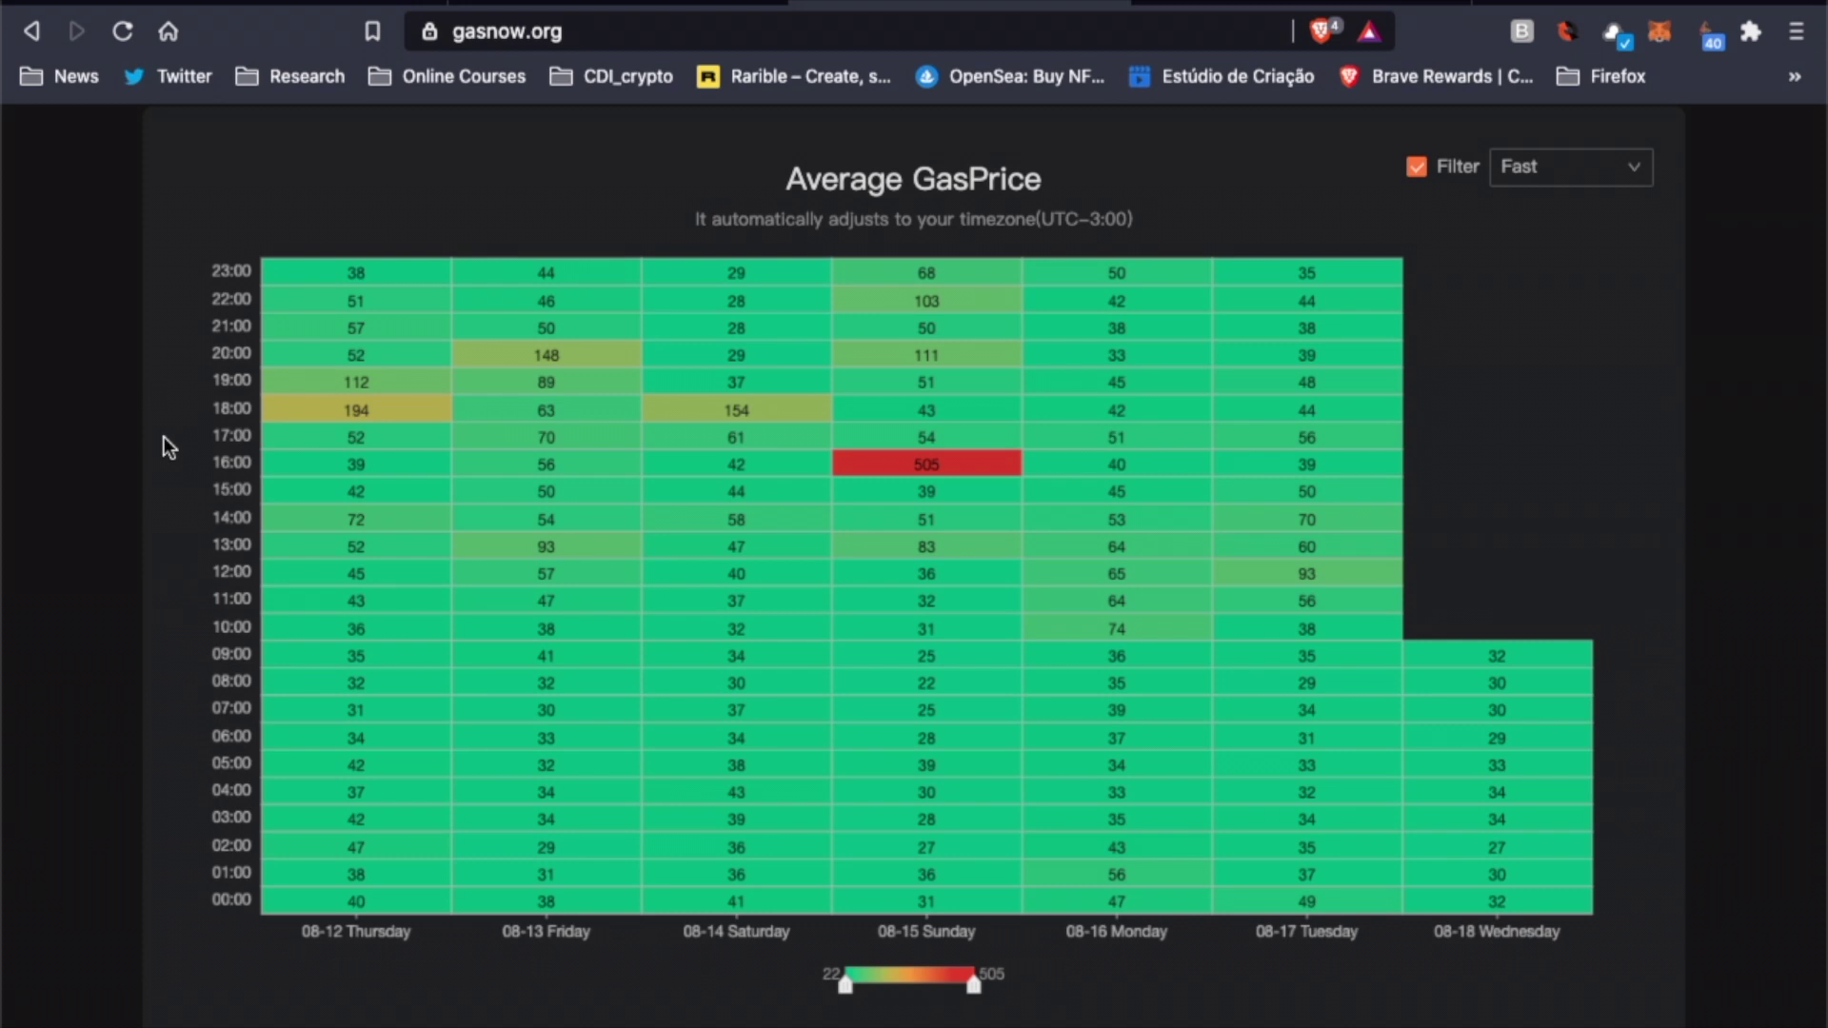
scroll(163, 437, "down", 1)
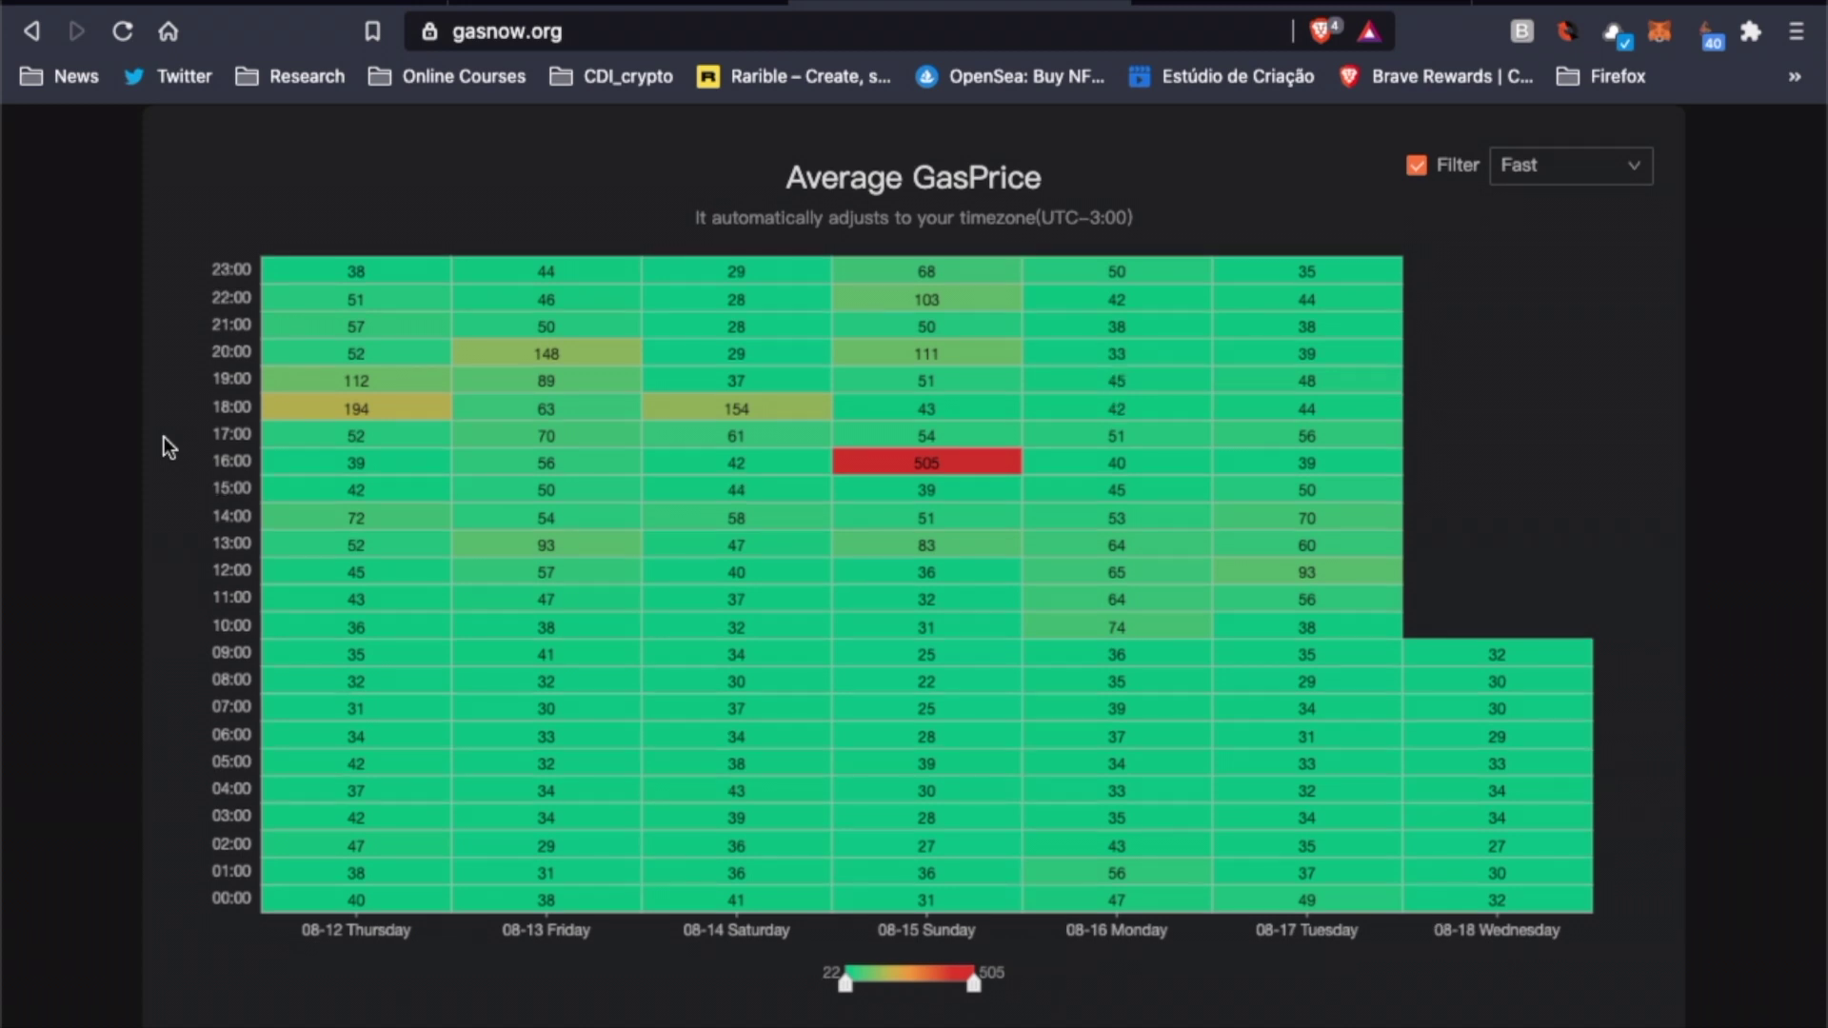
scroll(164, 440, "down", 8)
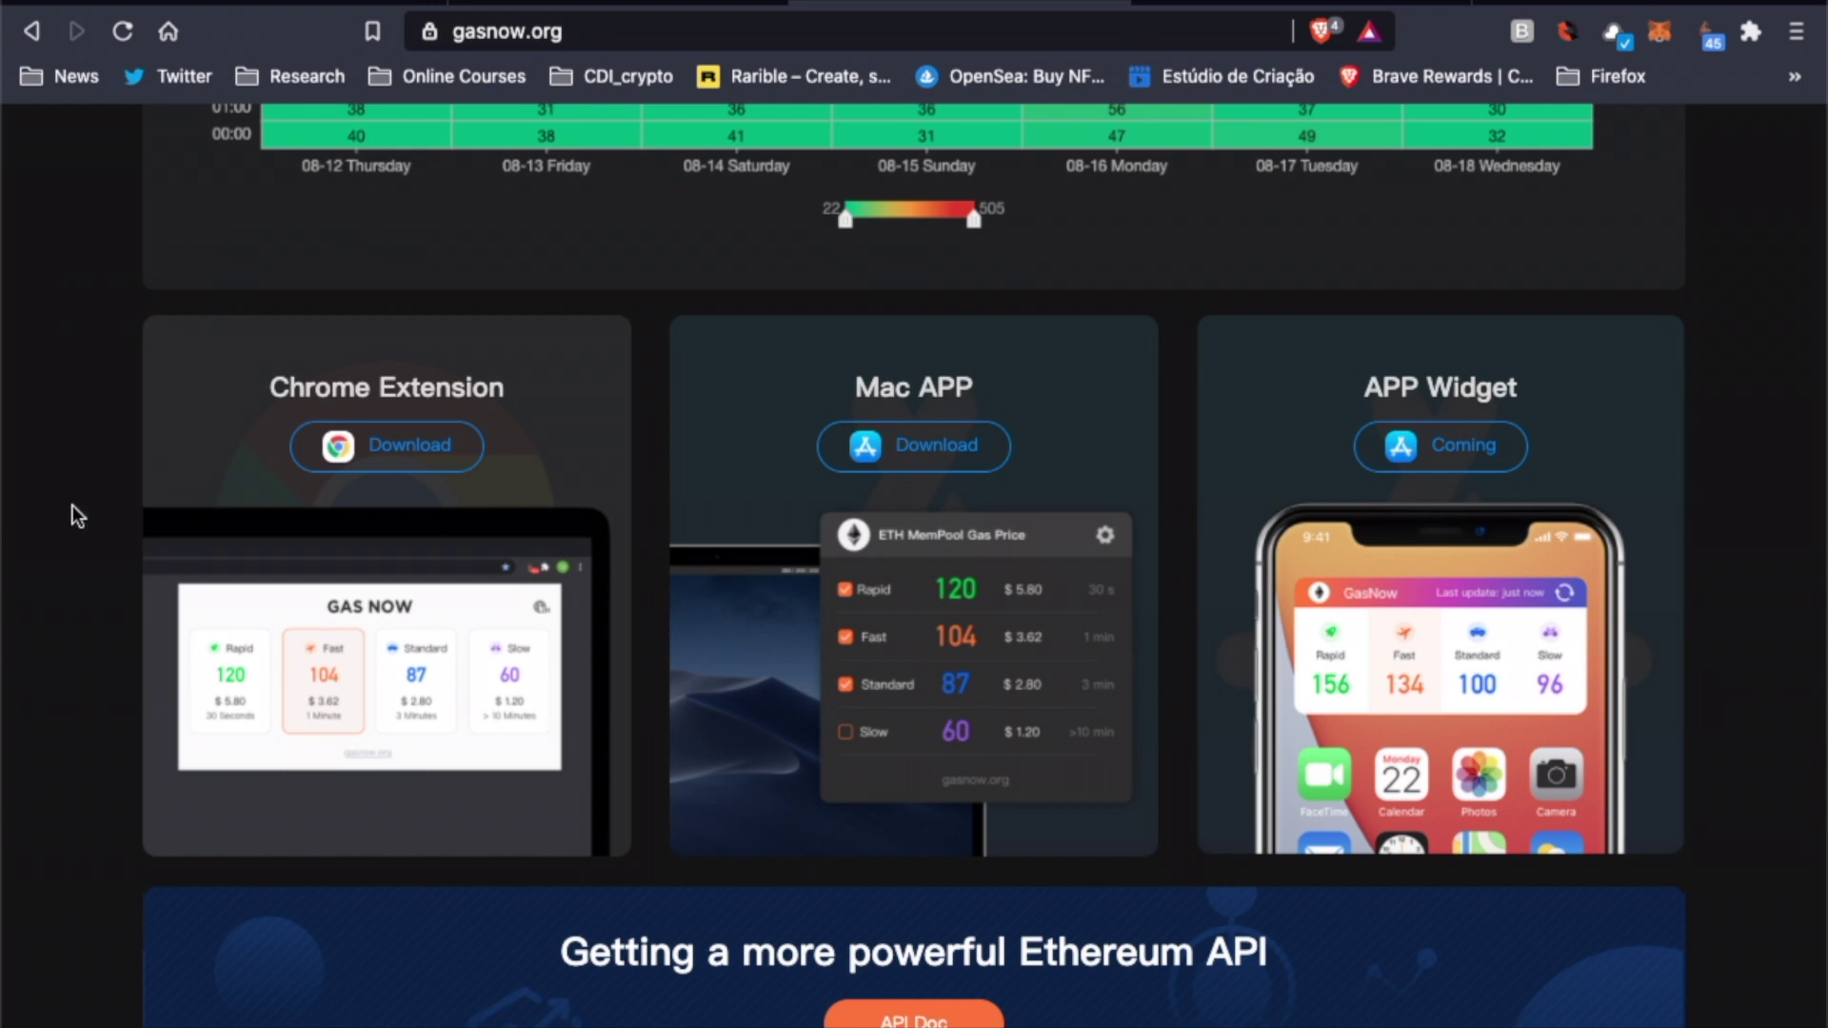
Show ethgas.watch's aggregated prices: Slow 29, Normal 29, Fast 32, Instant 29 gwei
left_click(1295, 3)
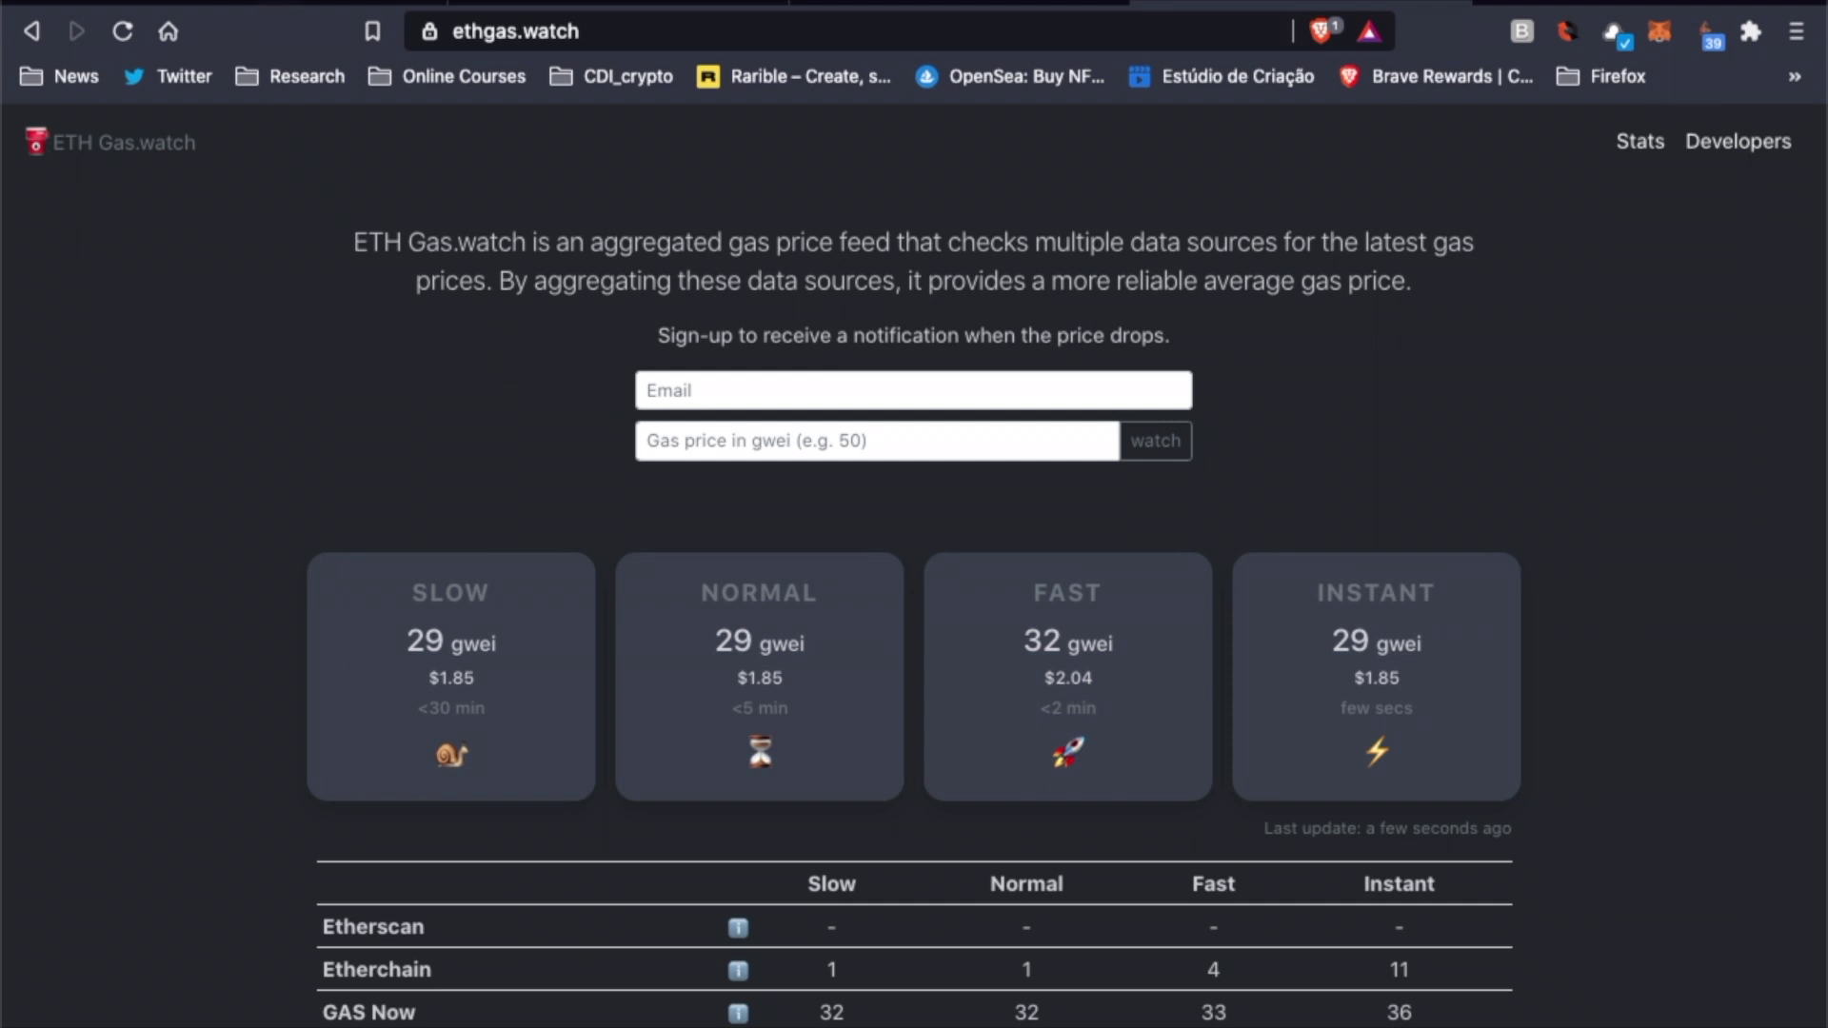
Submit Untouched Thoughts with Create item and open MetaMask's gas fee customization for the mint
left_click(314, 3)
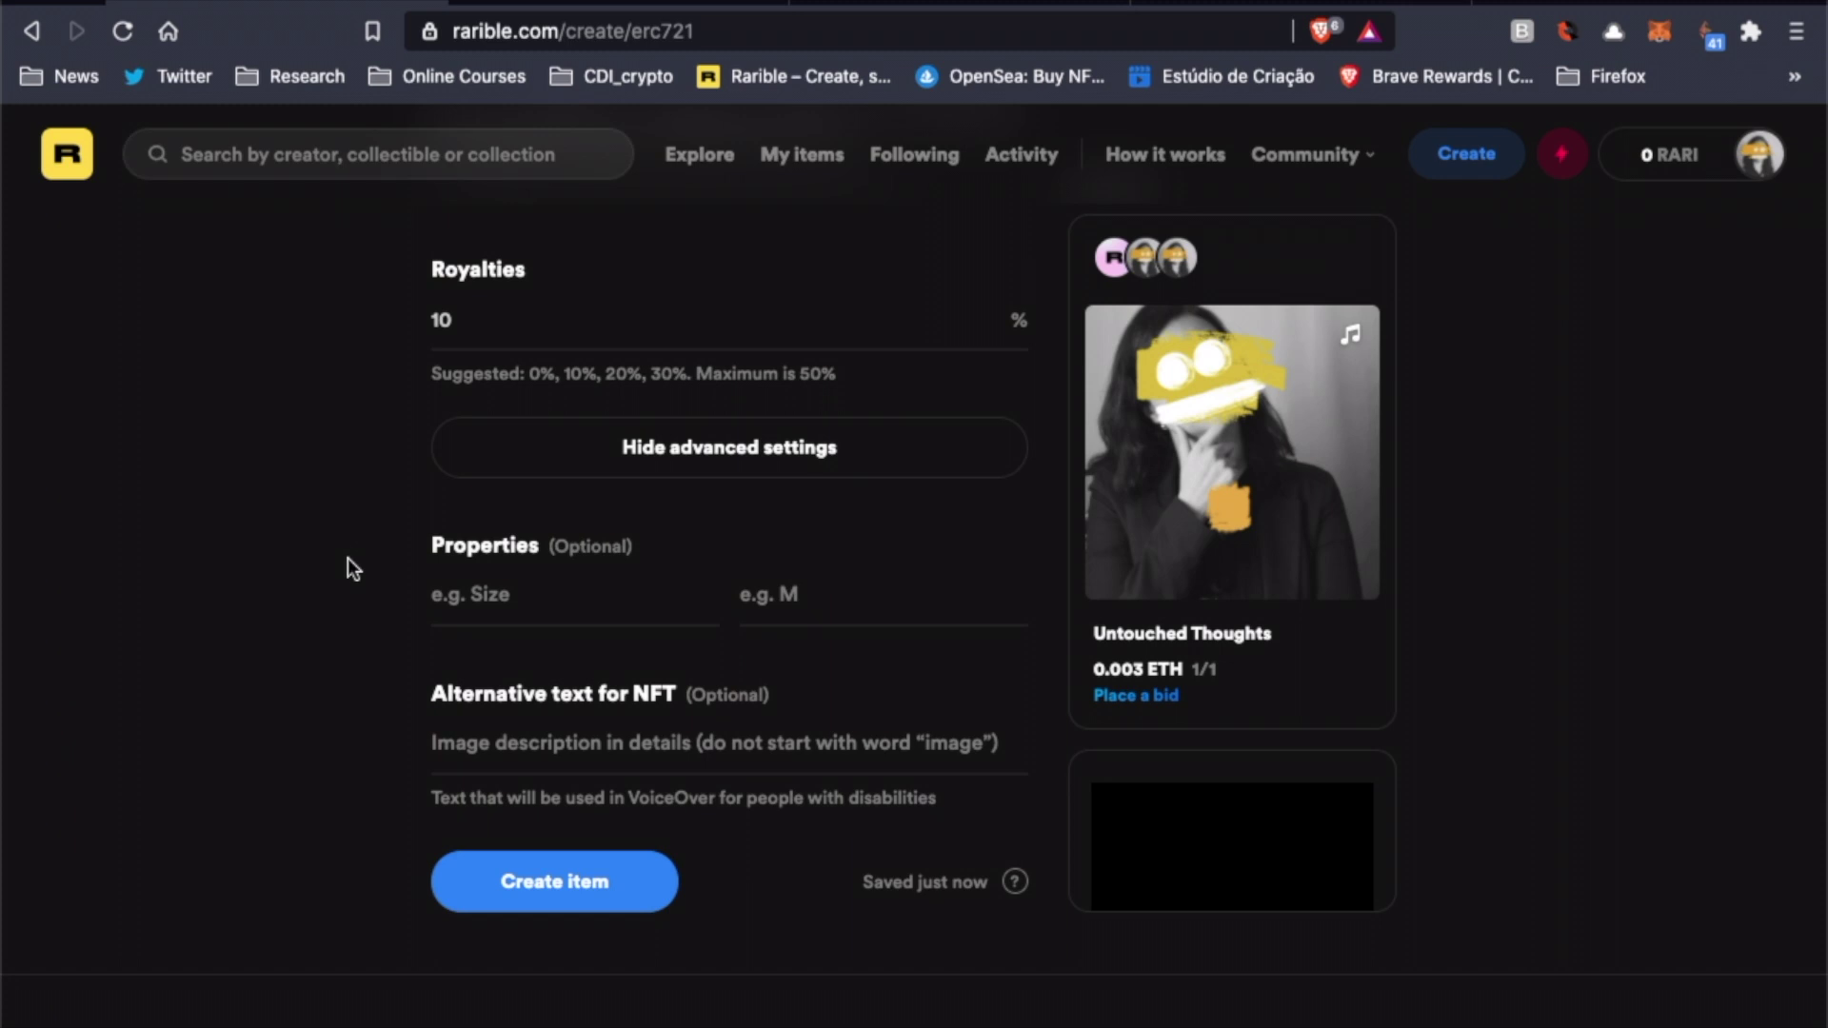
left_click(524, 894)
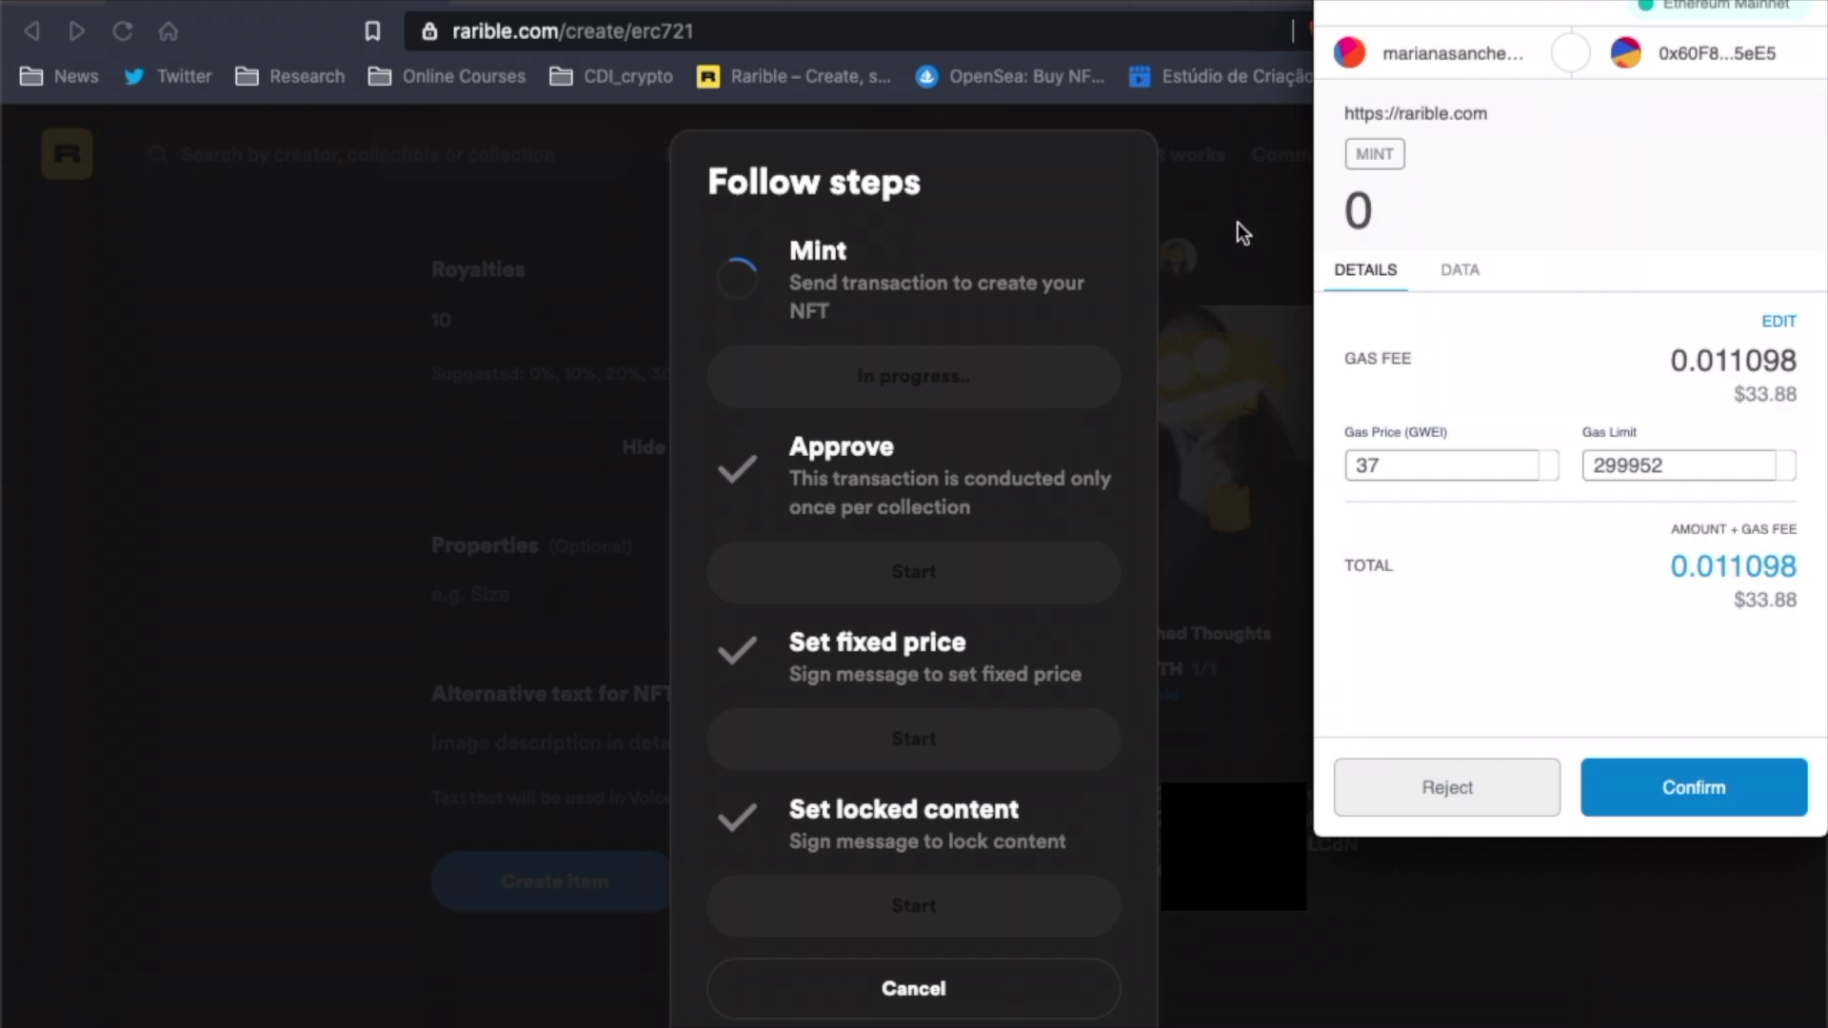
left_click_drag(1429, 0, 1278, 123)
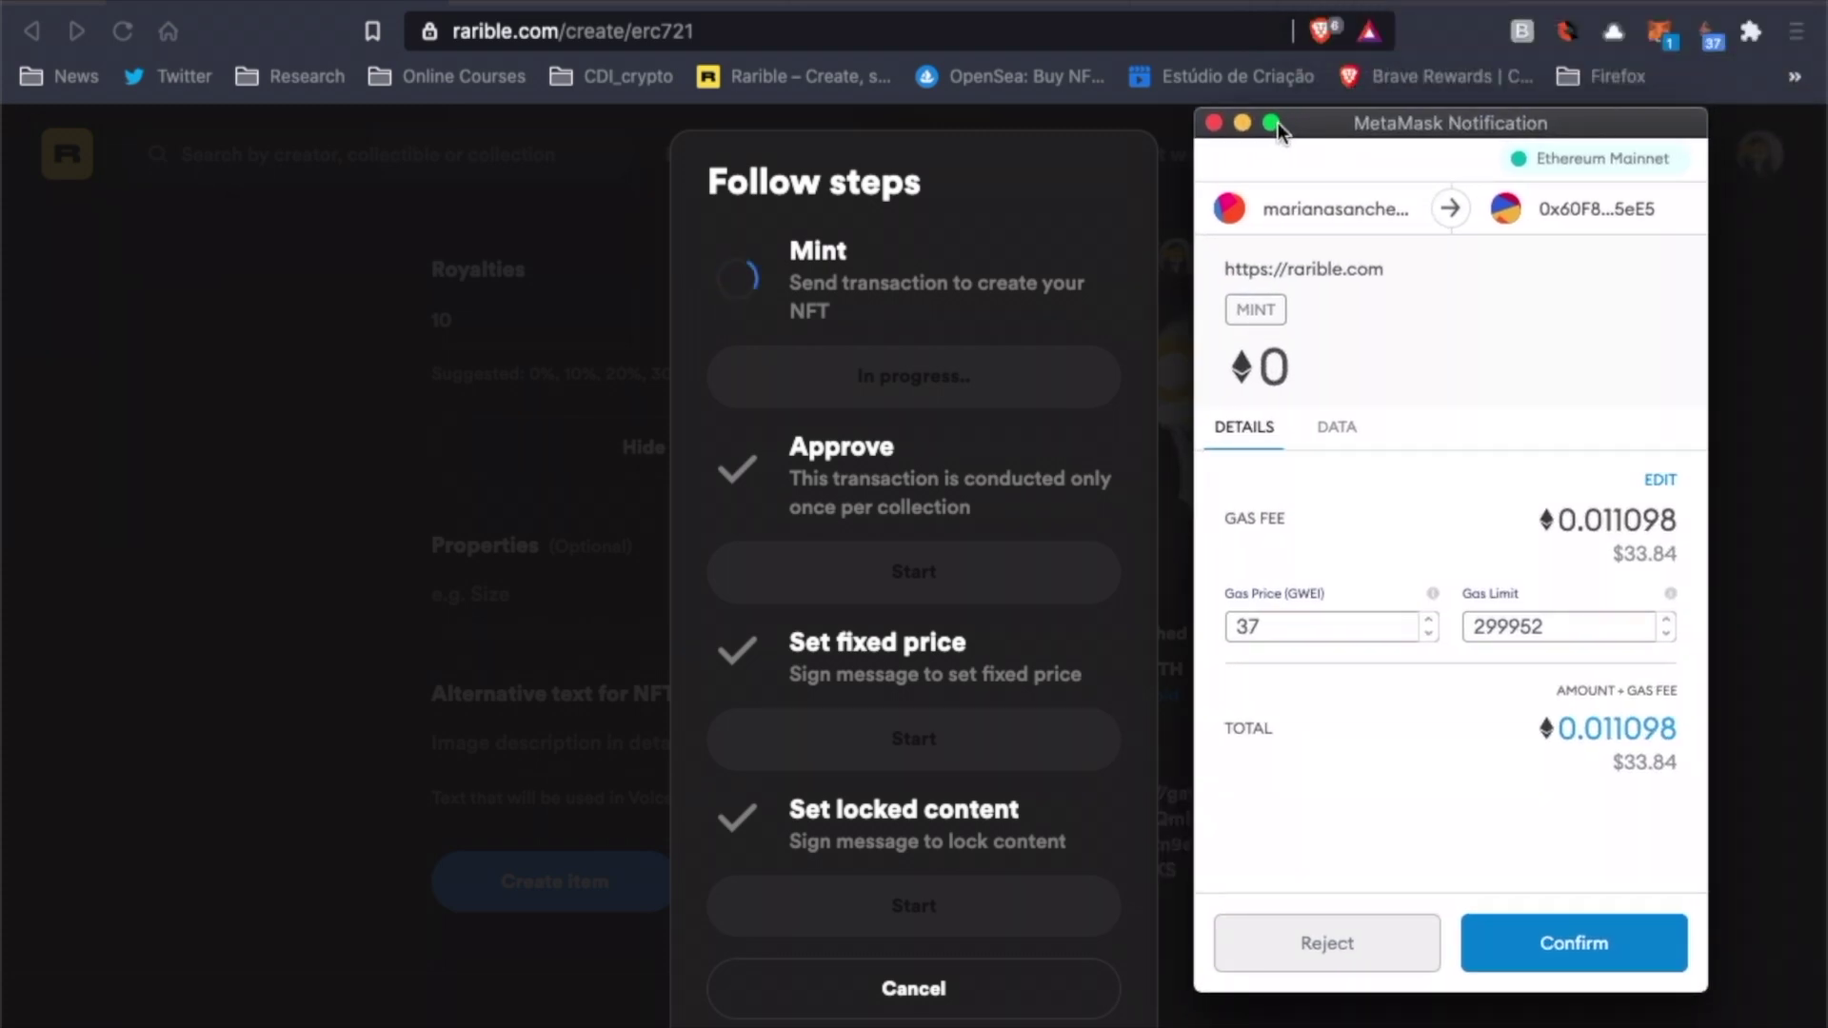
left_click(1664, 482)
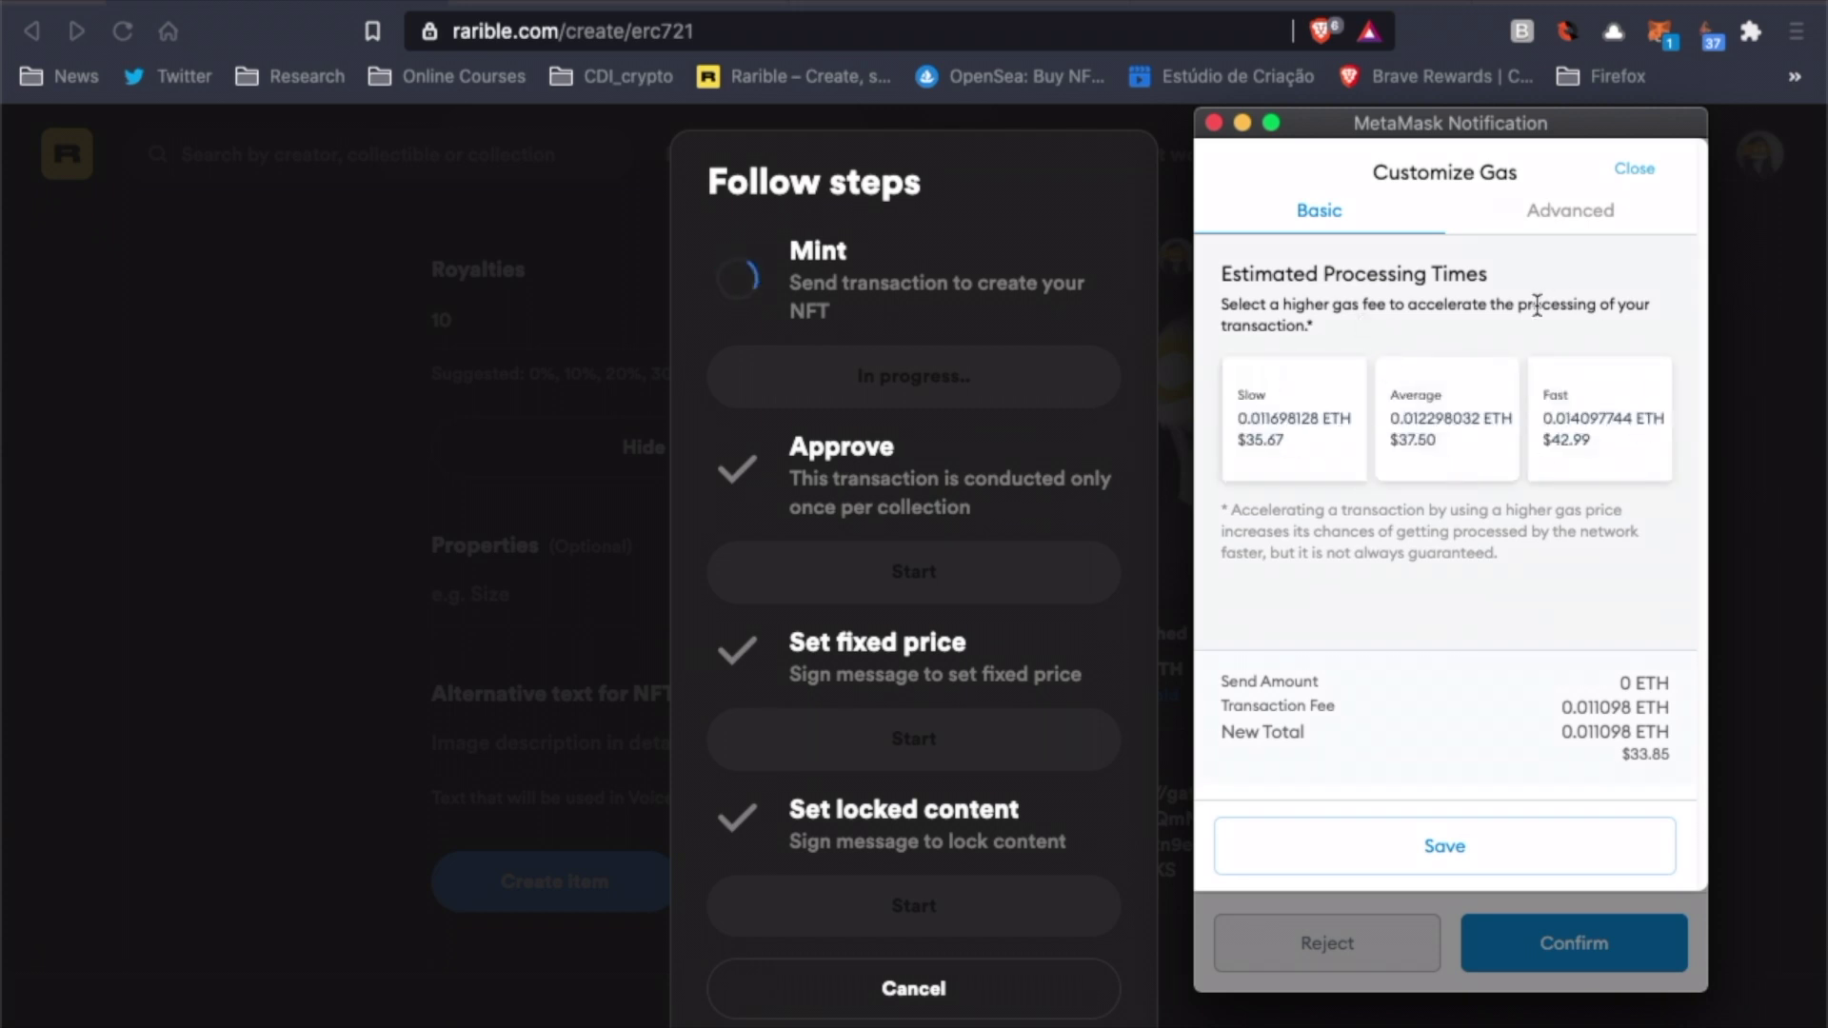
left_click(1573, 213)
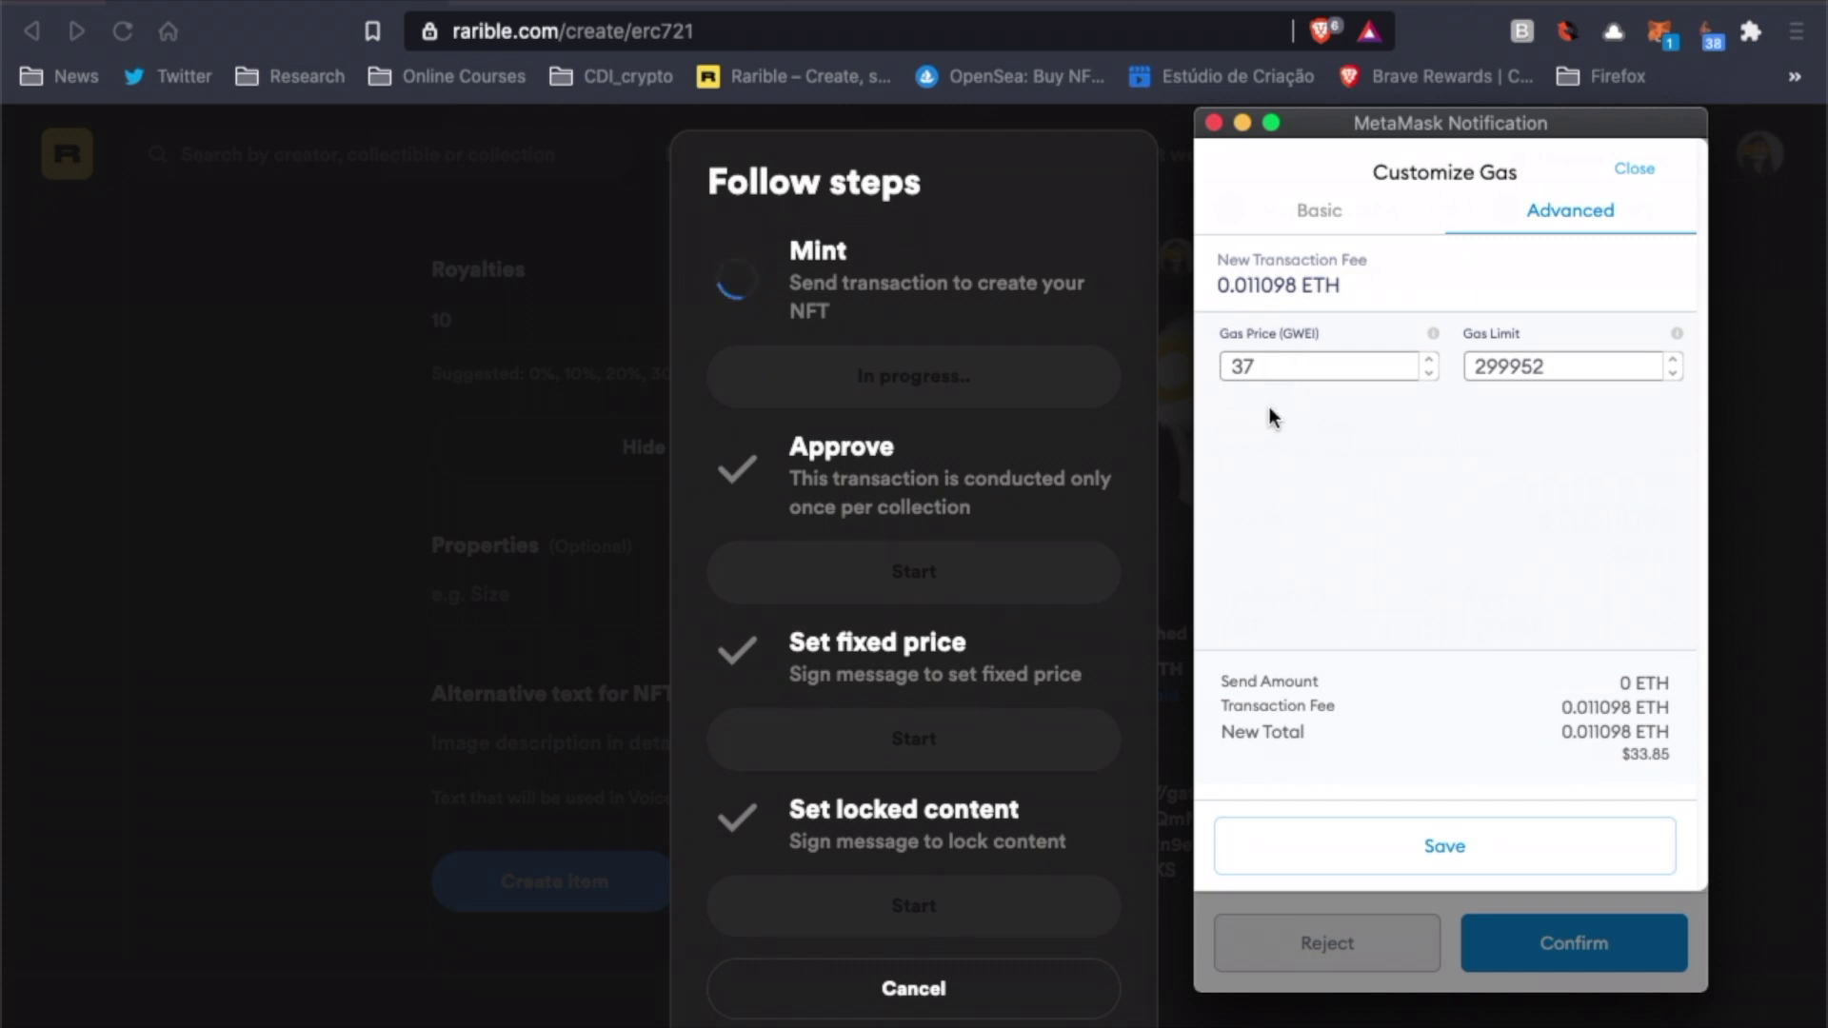
left_click(1643, 172)
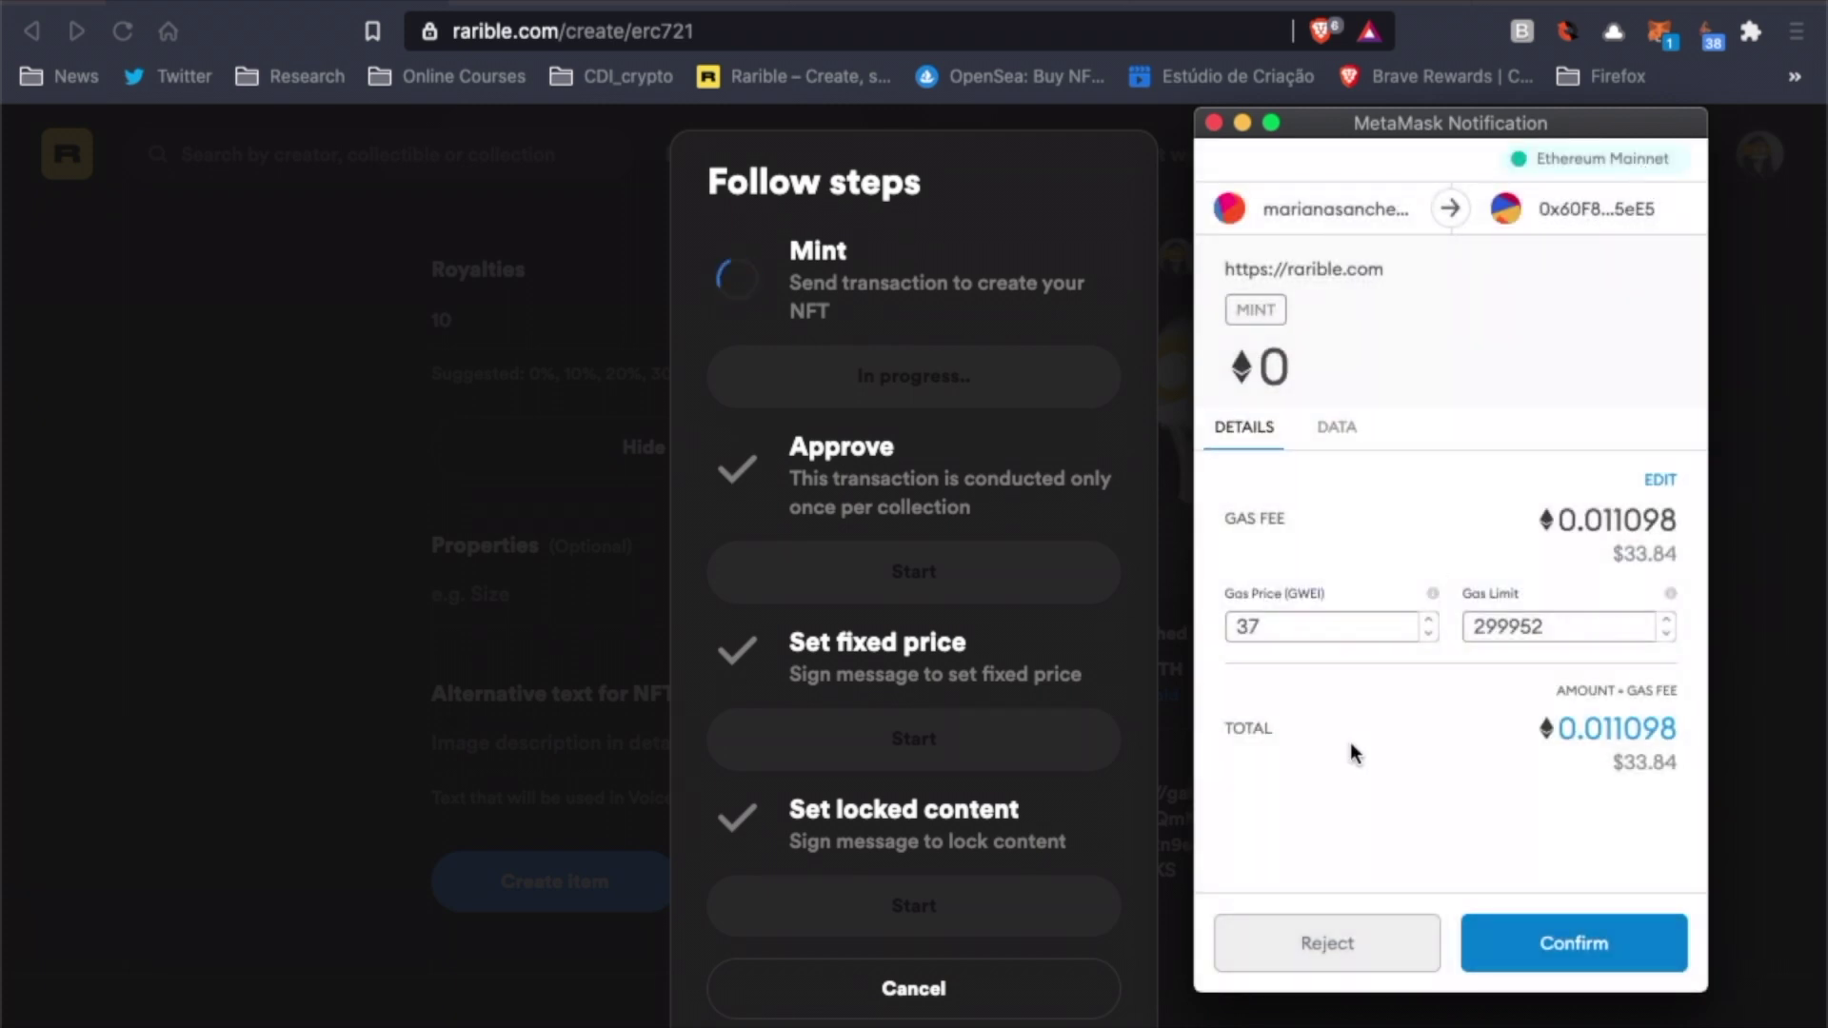
Reject the mint, cancel the steps dialog, and open Untouched Thoughts from My items
left_click(1298, 943)
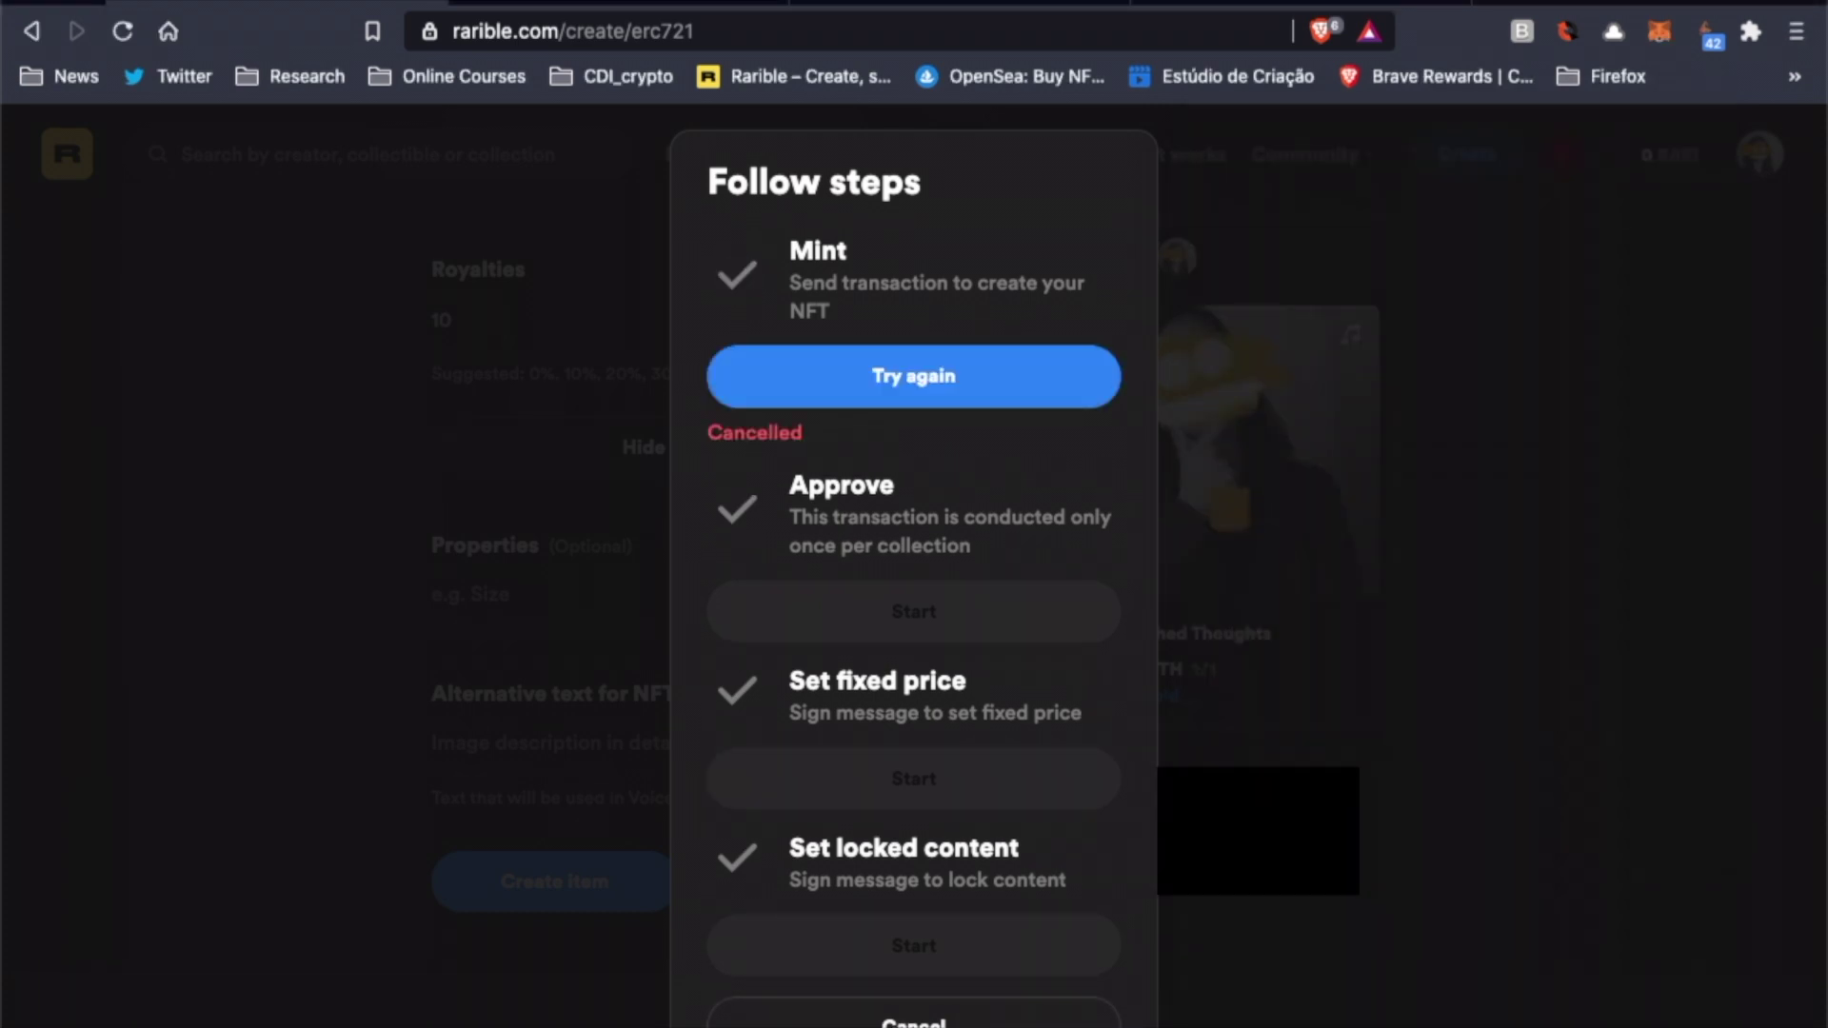
left_click(931, 1022)
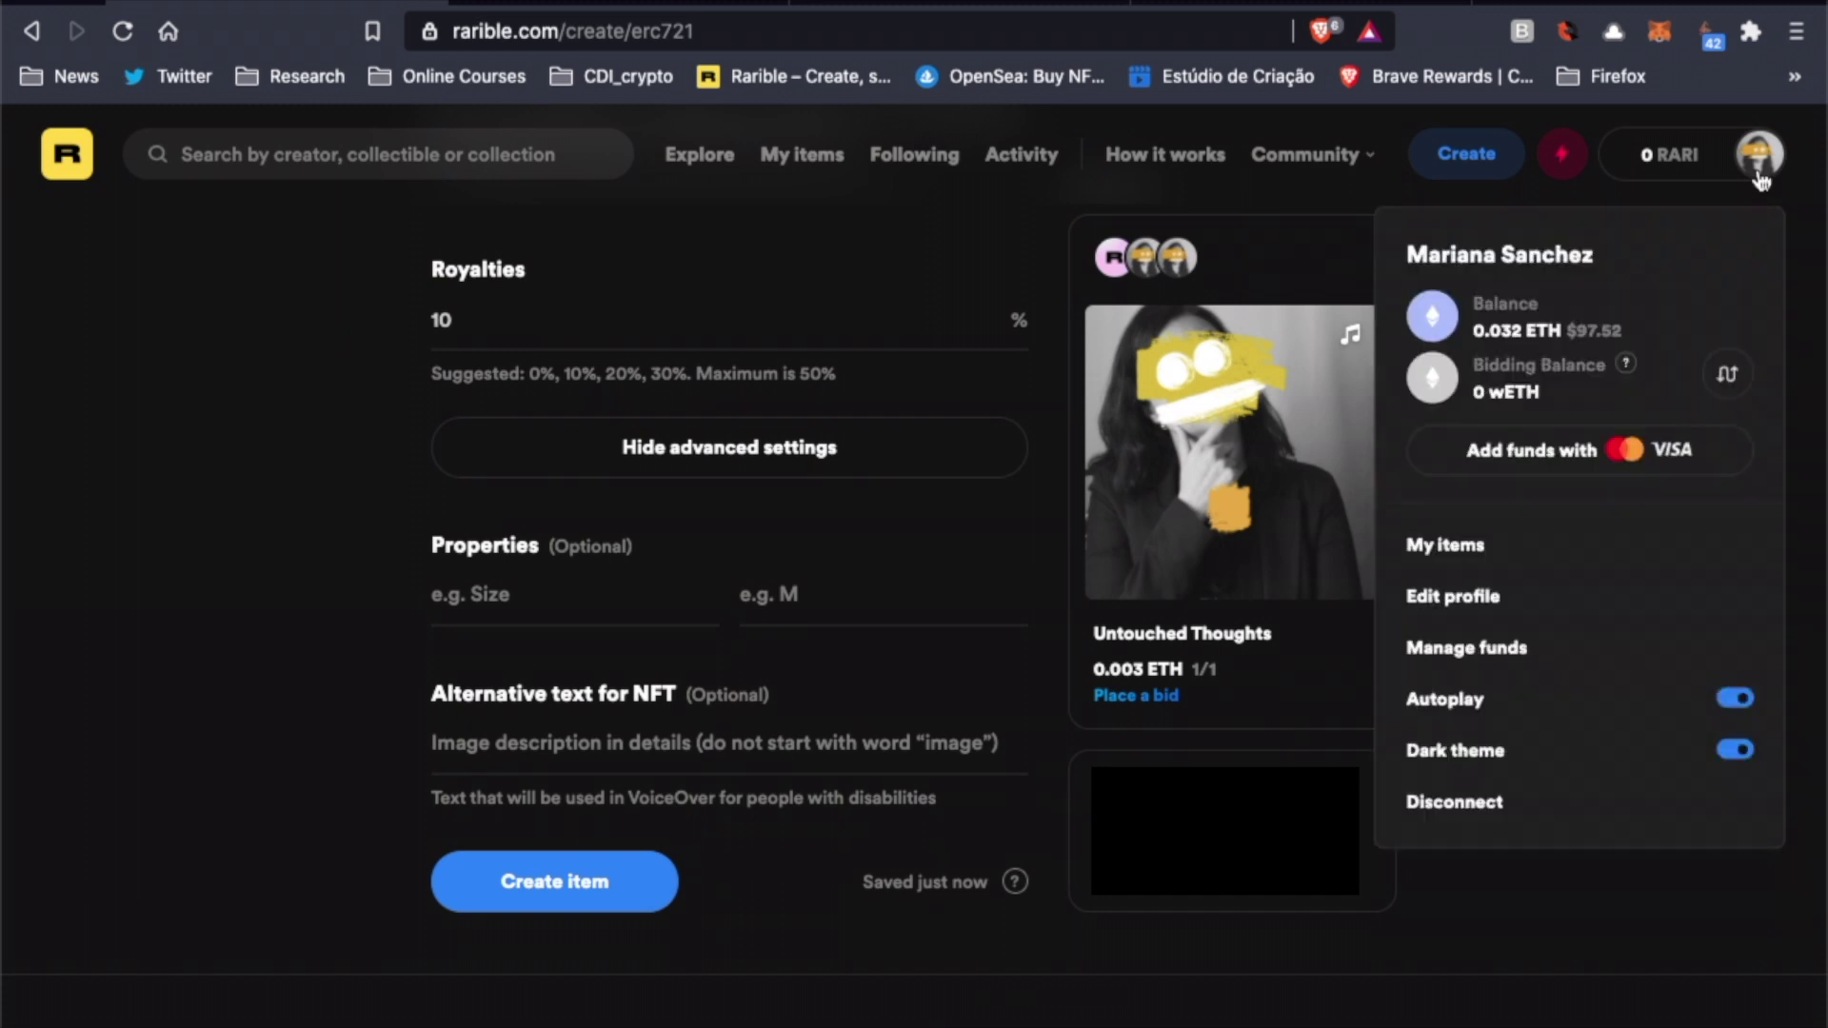
left_click(1470, 544)
scroll(47, 571, "down", 3)
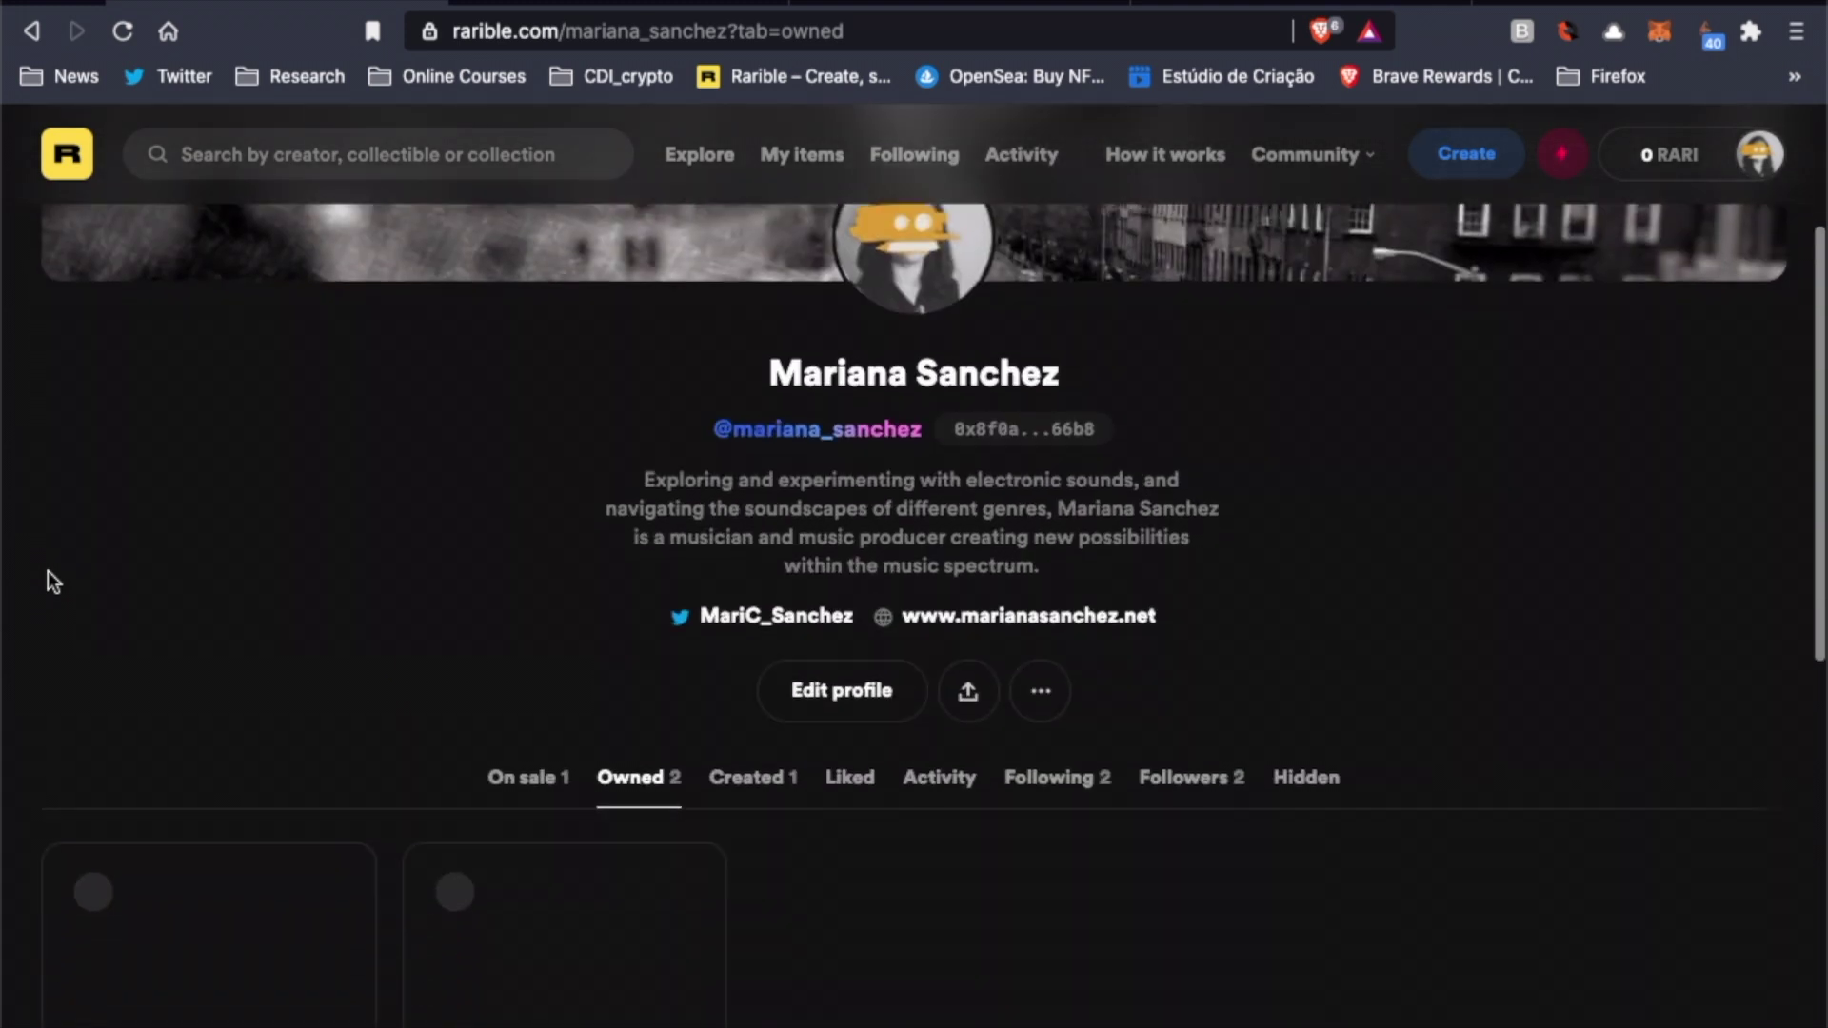
scroll(49, 581, "down", 4)
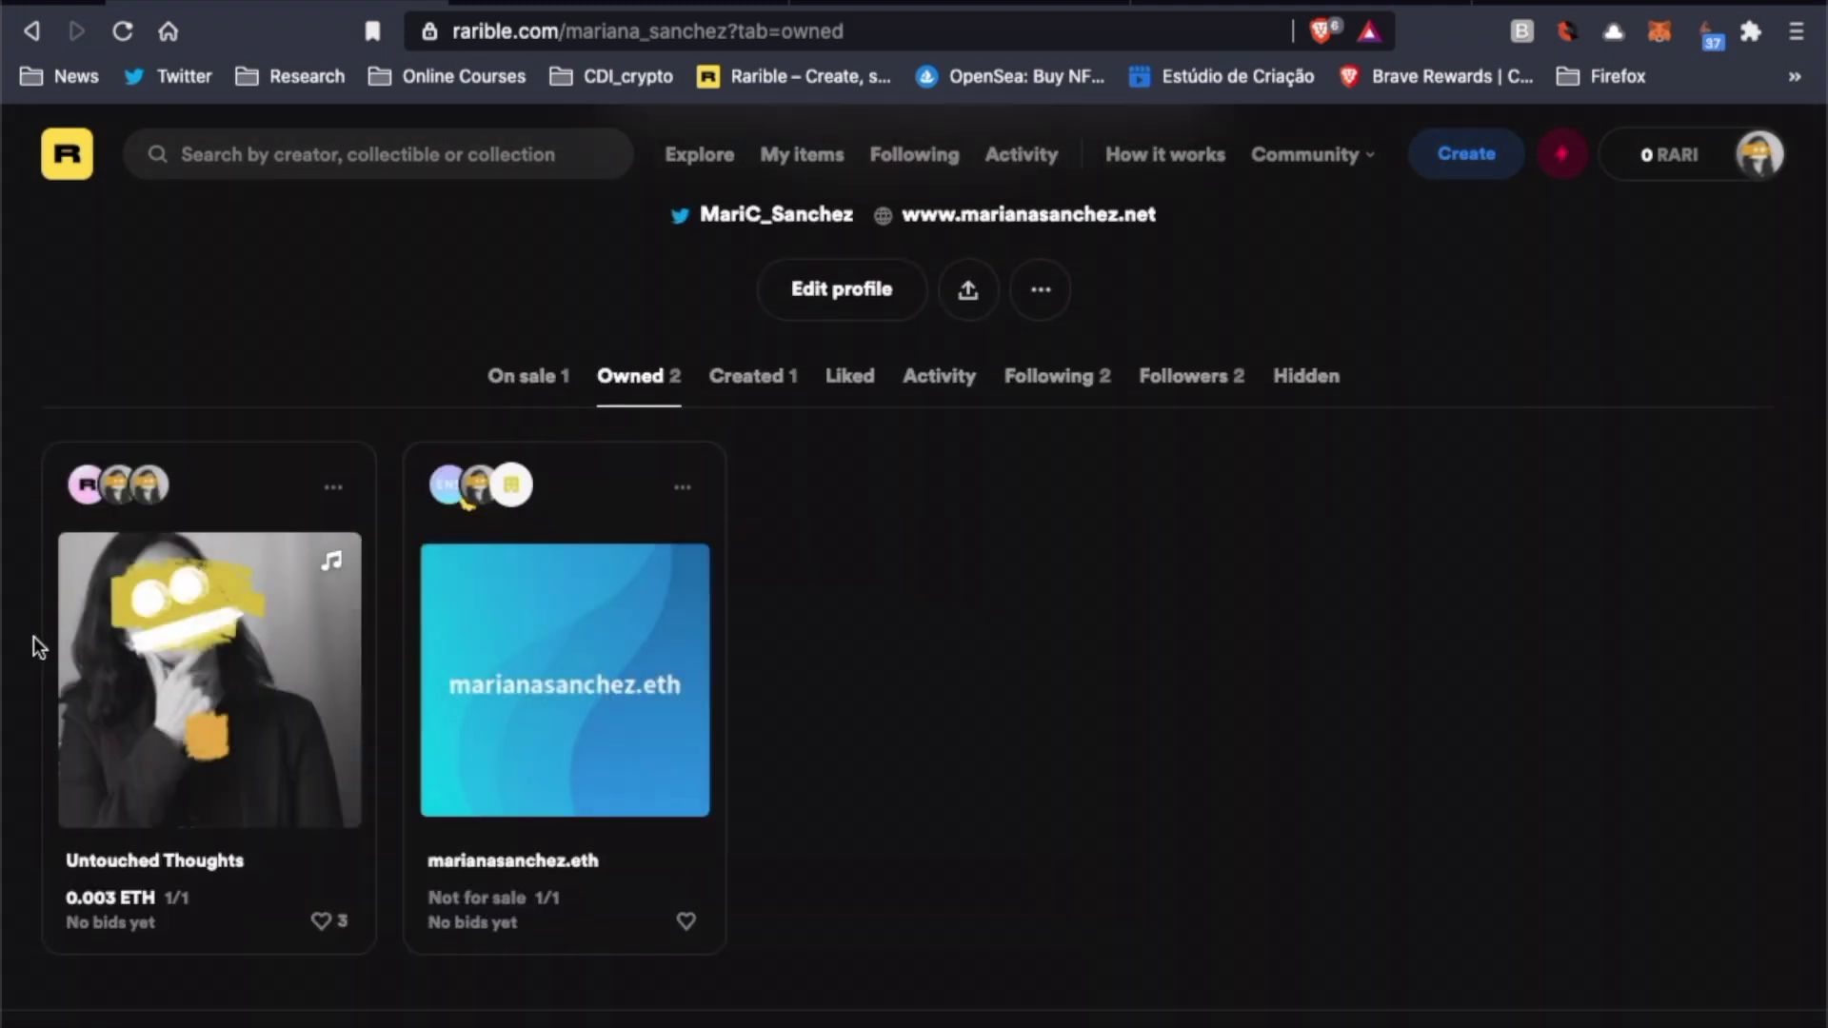
left_click(207, 808)
scroll(1112, 522, "down", 2)
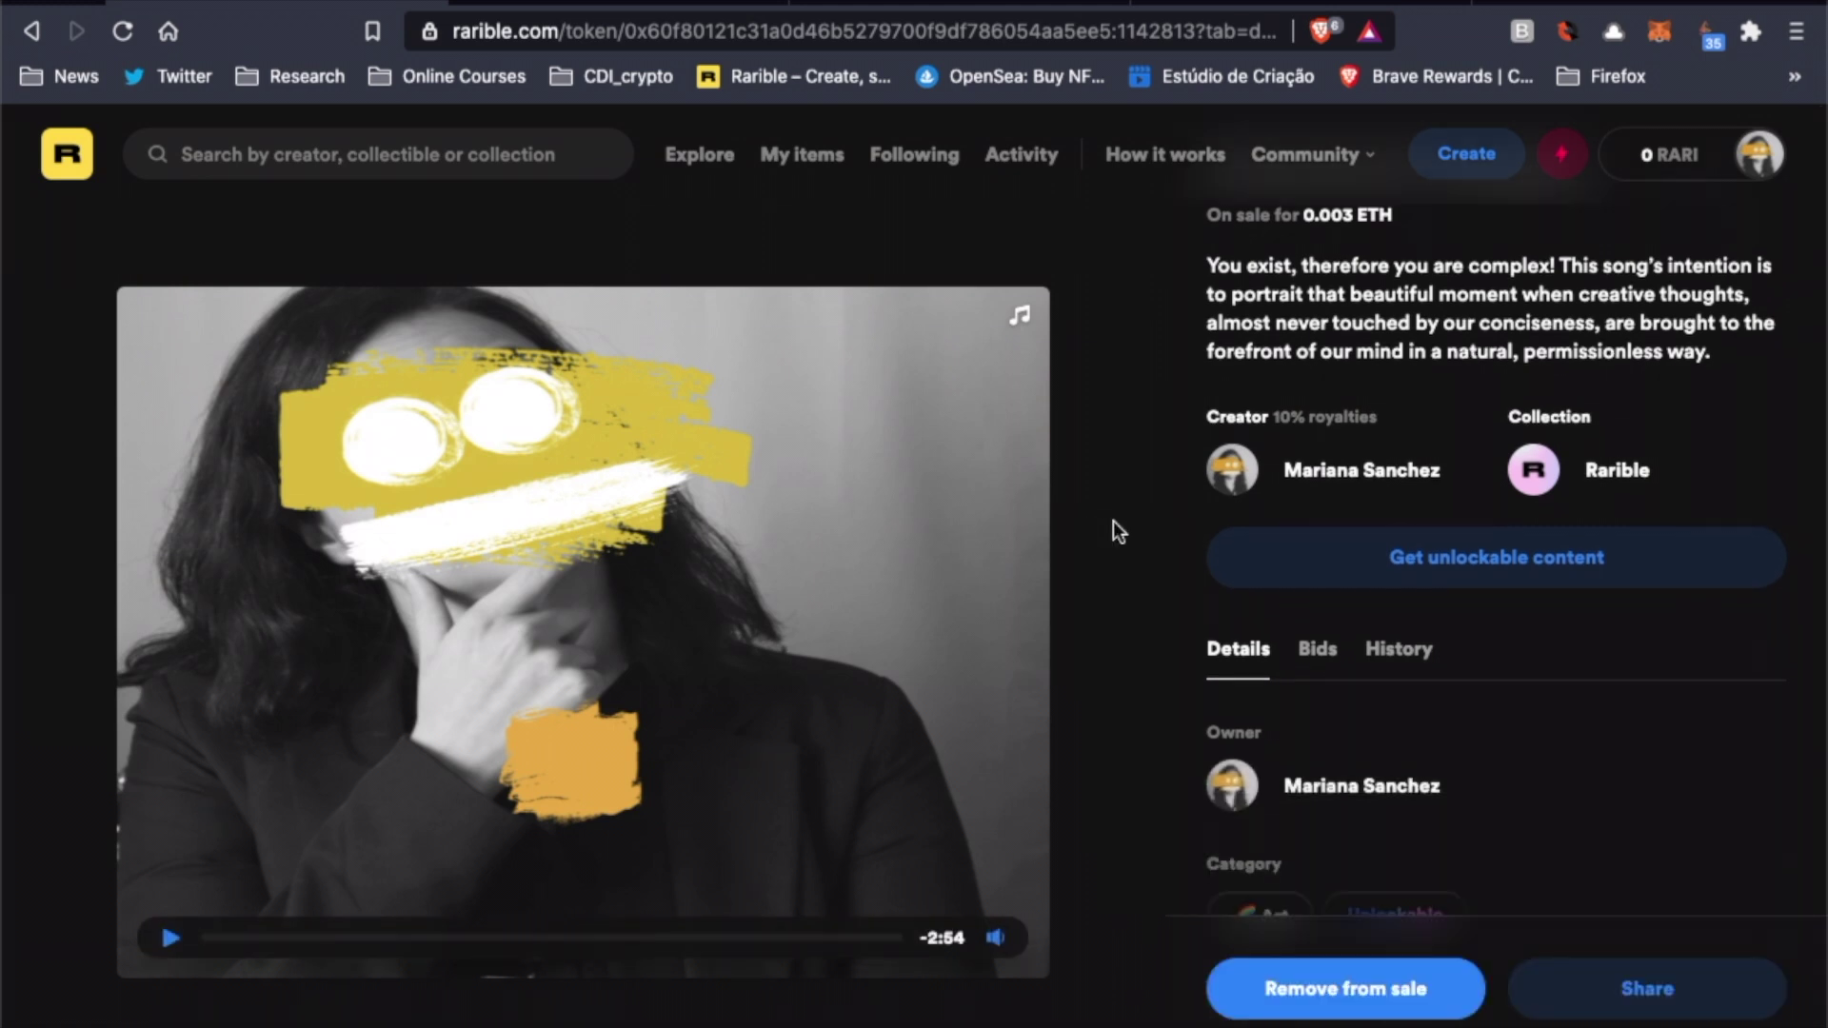
scroll(1111, 521, "up", 2)
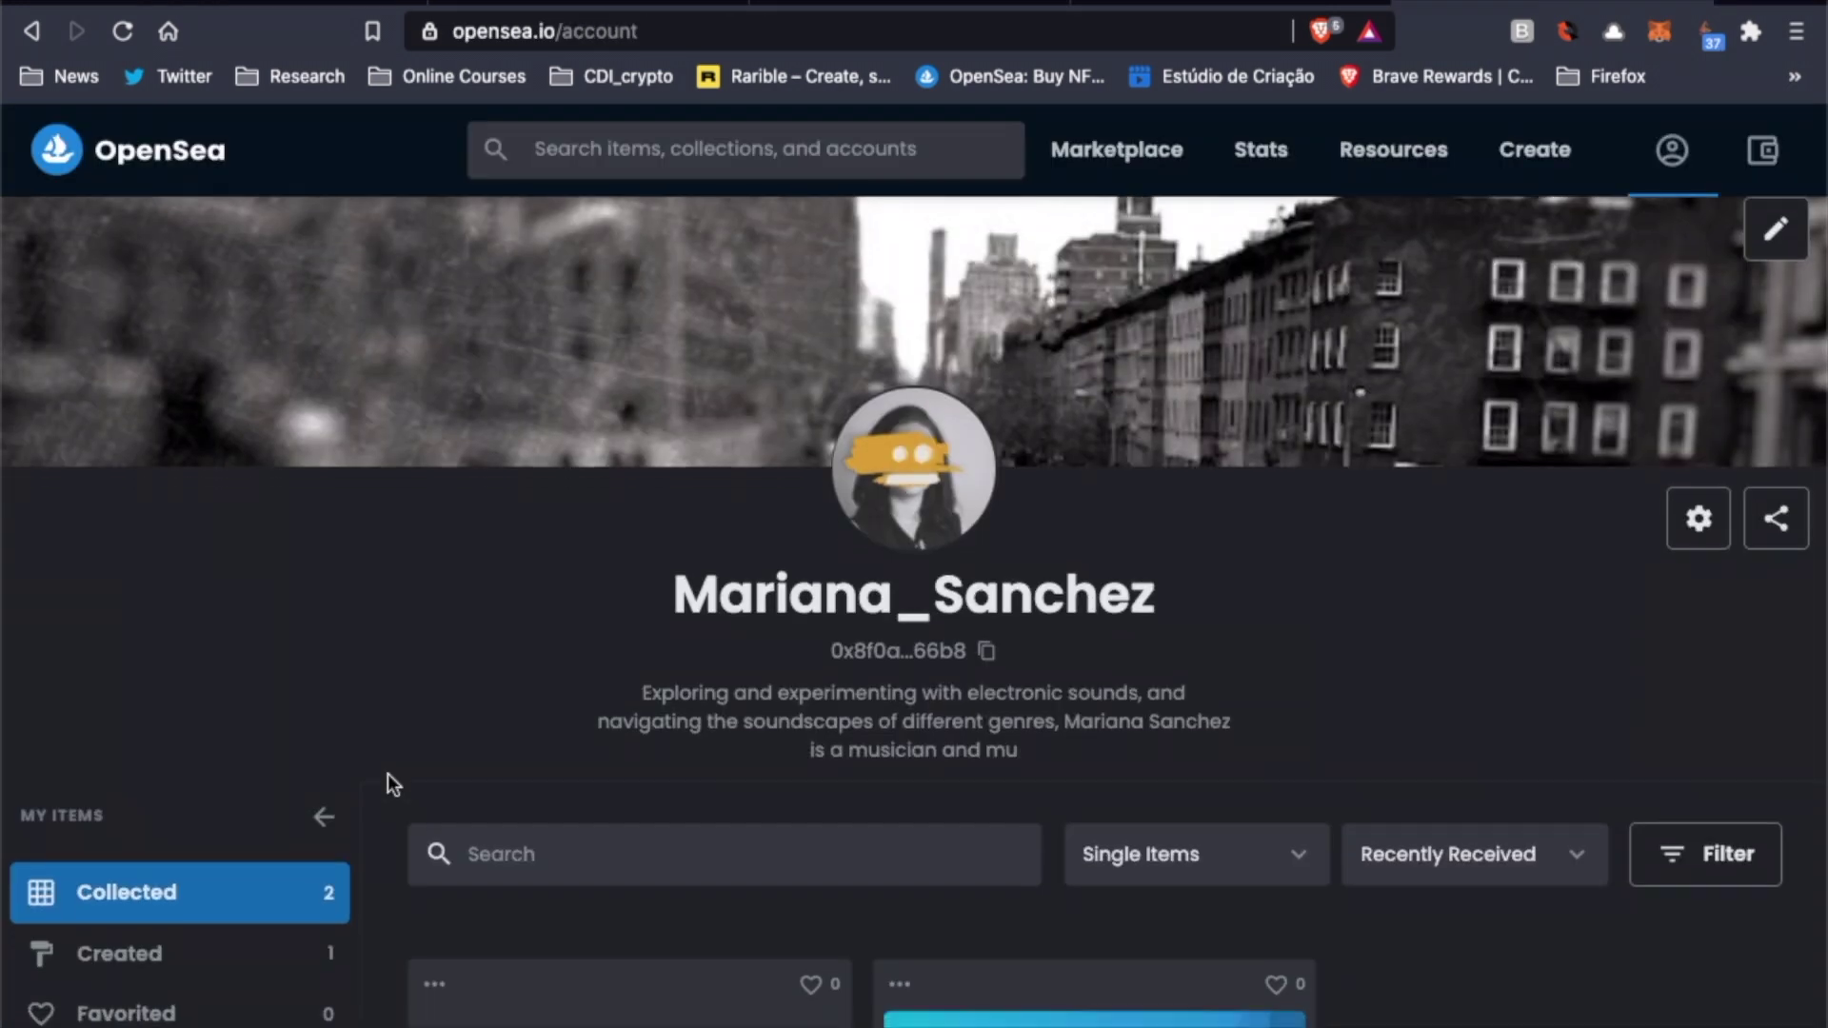
Scroll OpenSea's Collected items grid to find Untouched Thoughts from Rarible
scroll(387, 773, "down", 5)
scroll(386, 773, "down", 1)
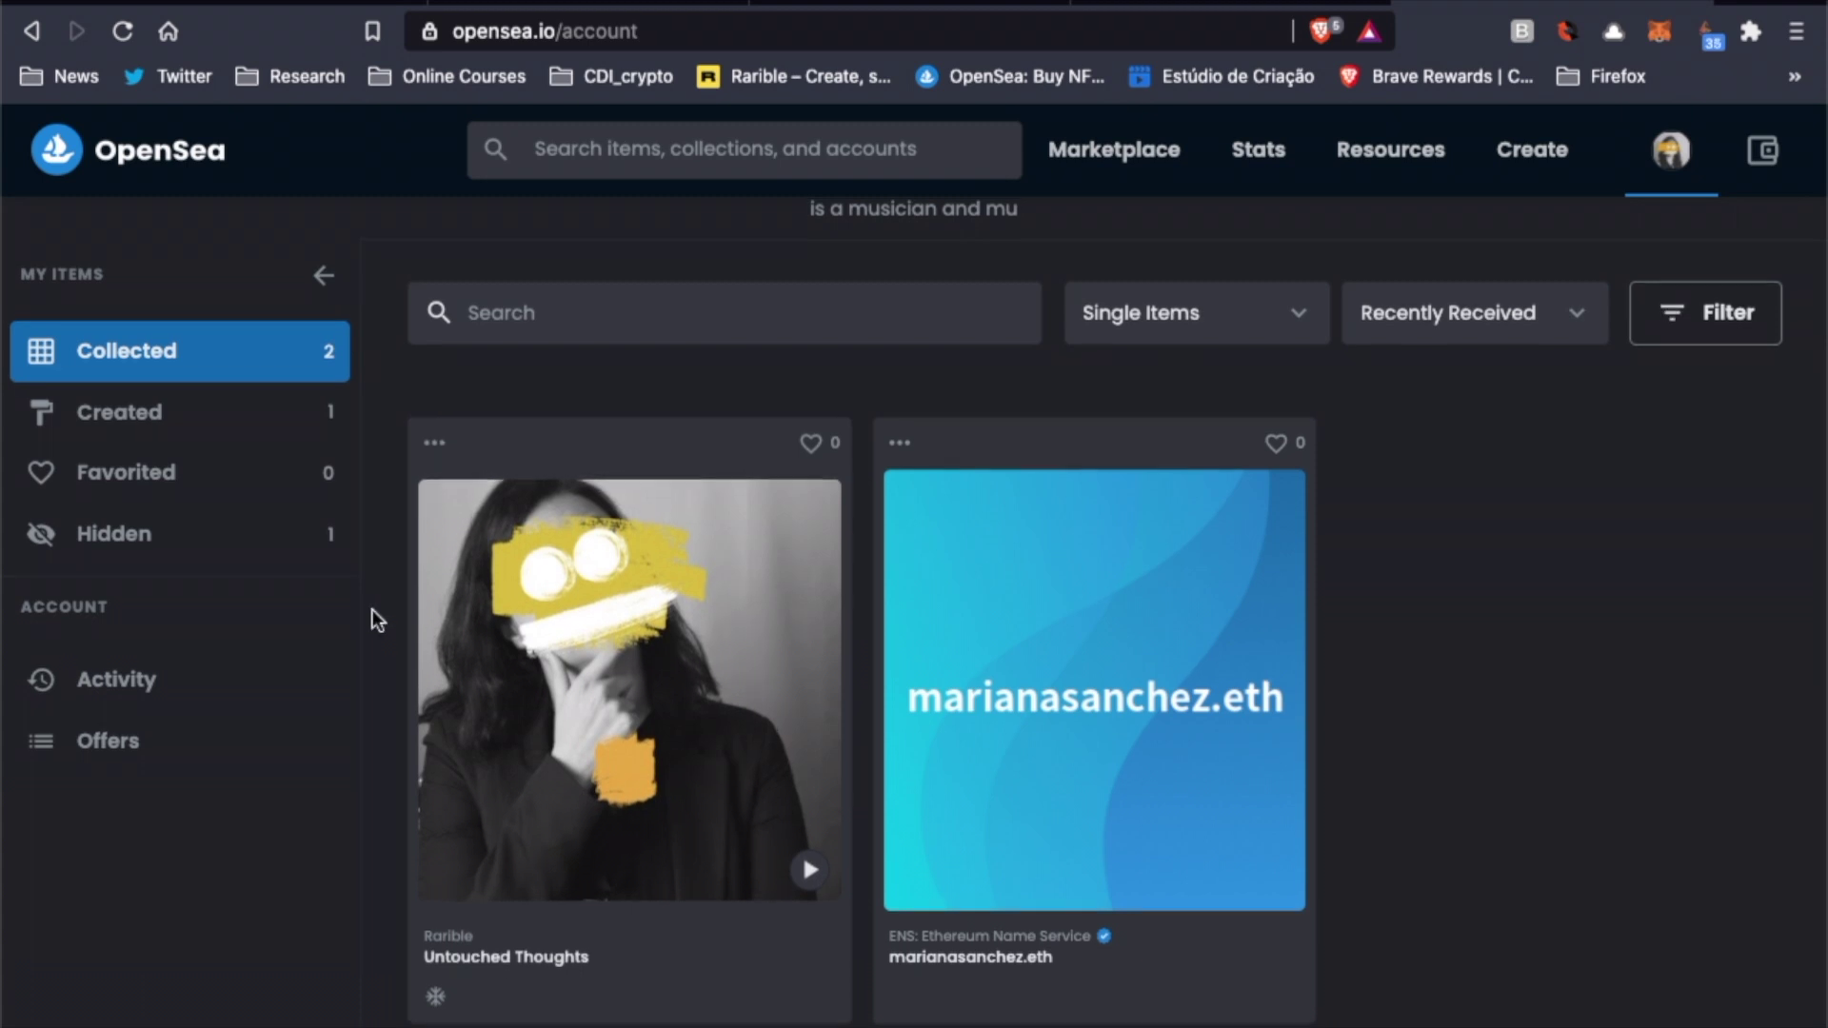
scroll(373, 609, "up", 5)
scroll(373, 609, "up", 1)
scroll(373, 609, "down", 2)
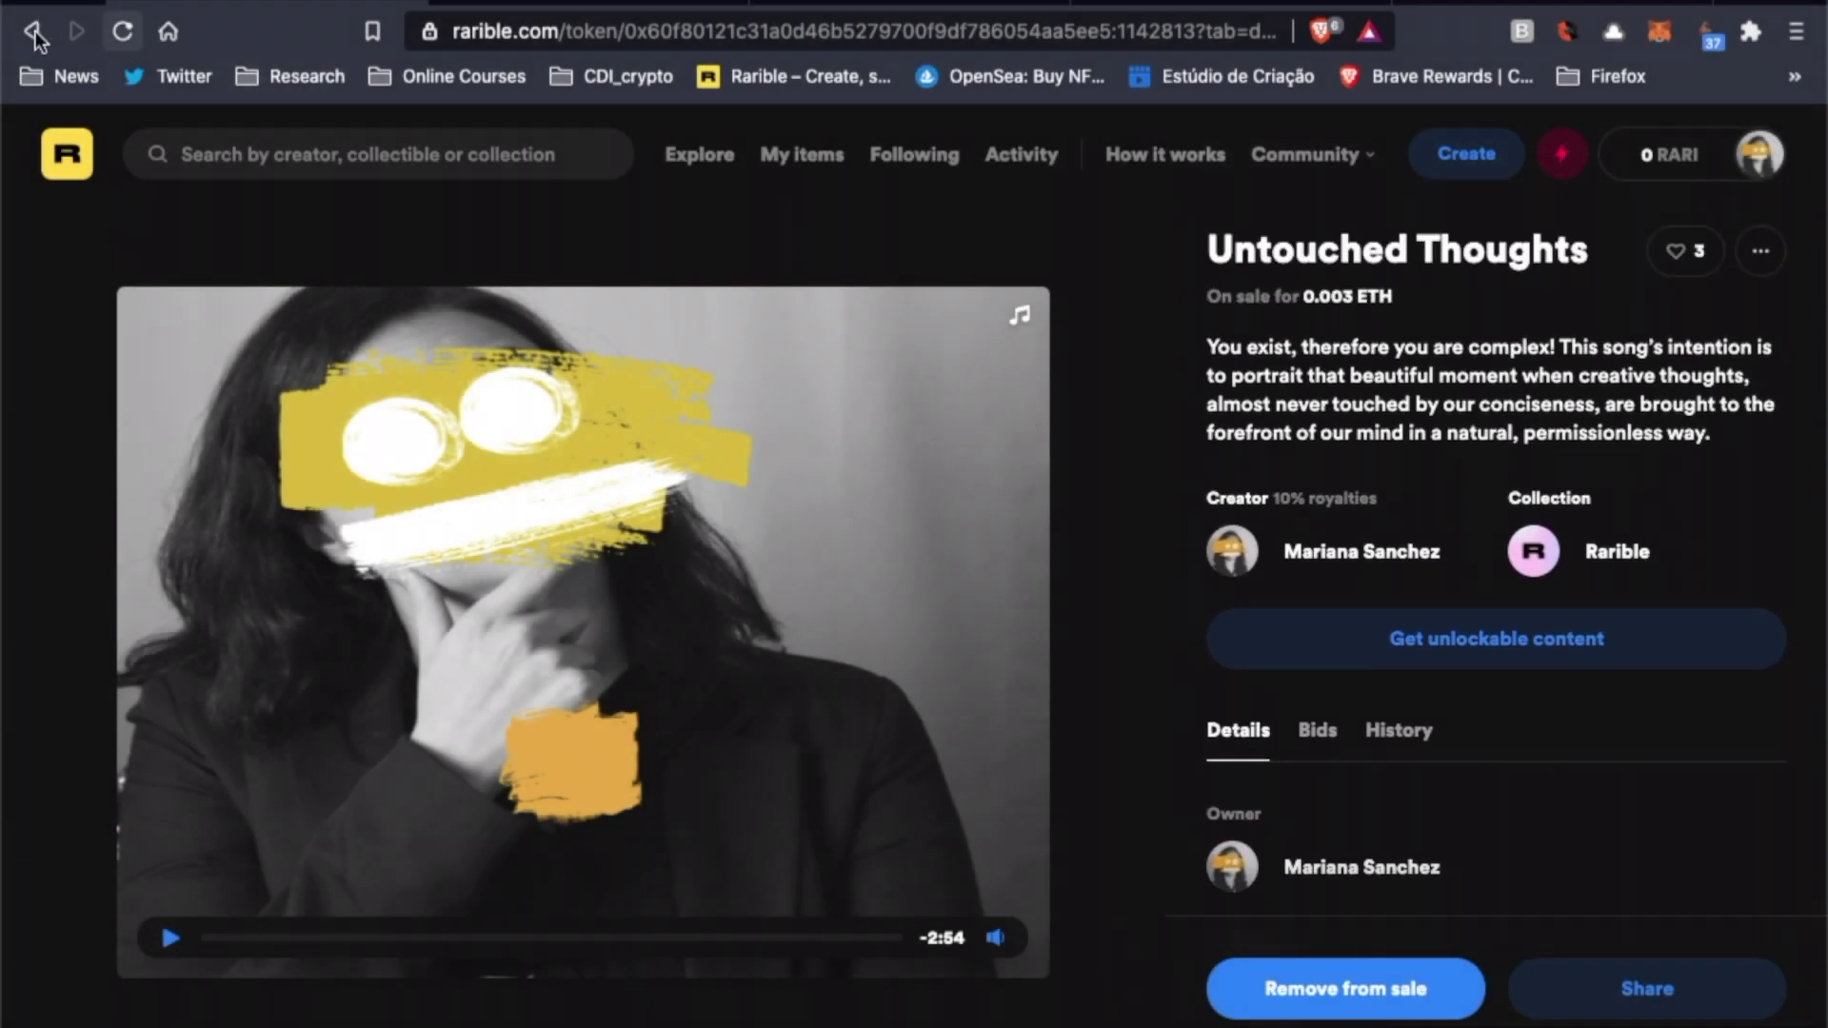
Go back to the Rarible profile and scroll up to its cover banner and bio
left_click(64, 236)
scroll(230, 339, "up", 3)
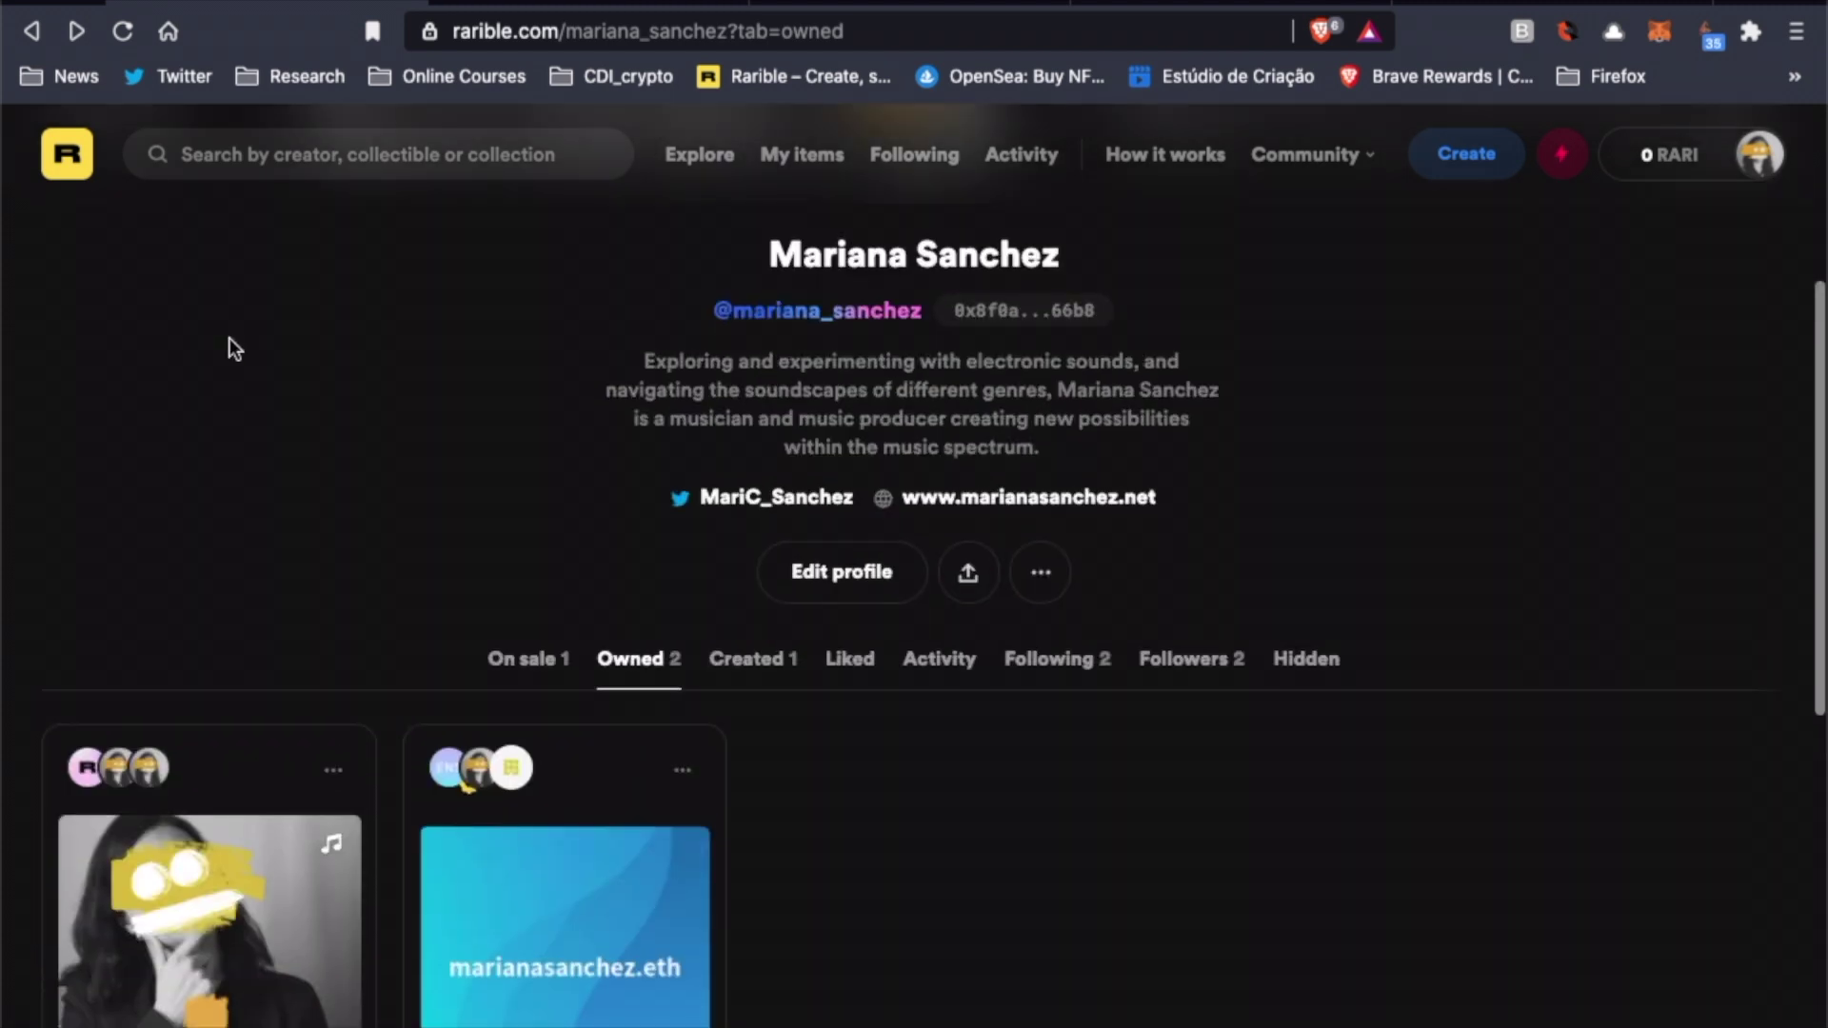
scroll(230, 339, "up", 4)
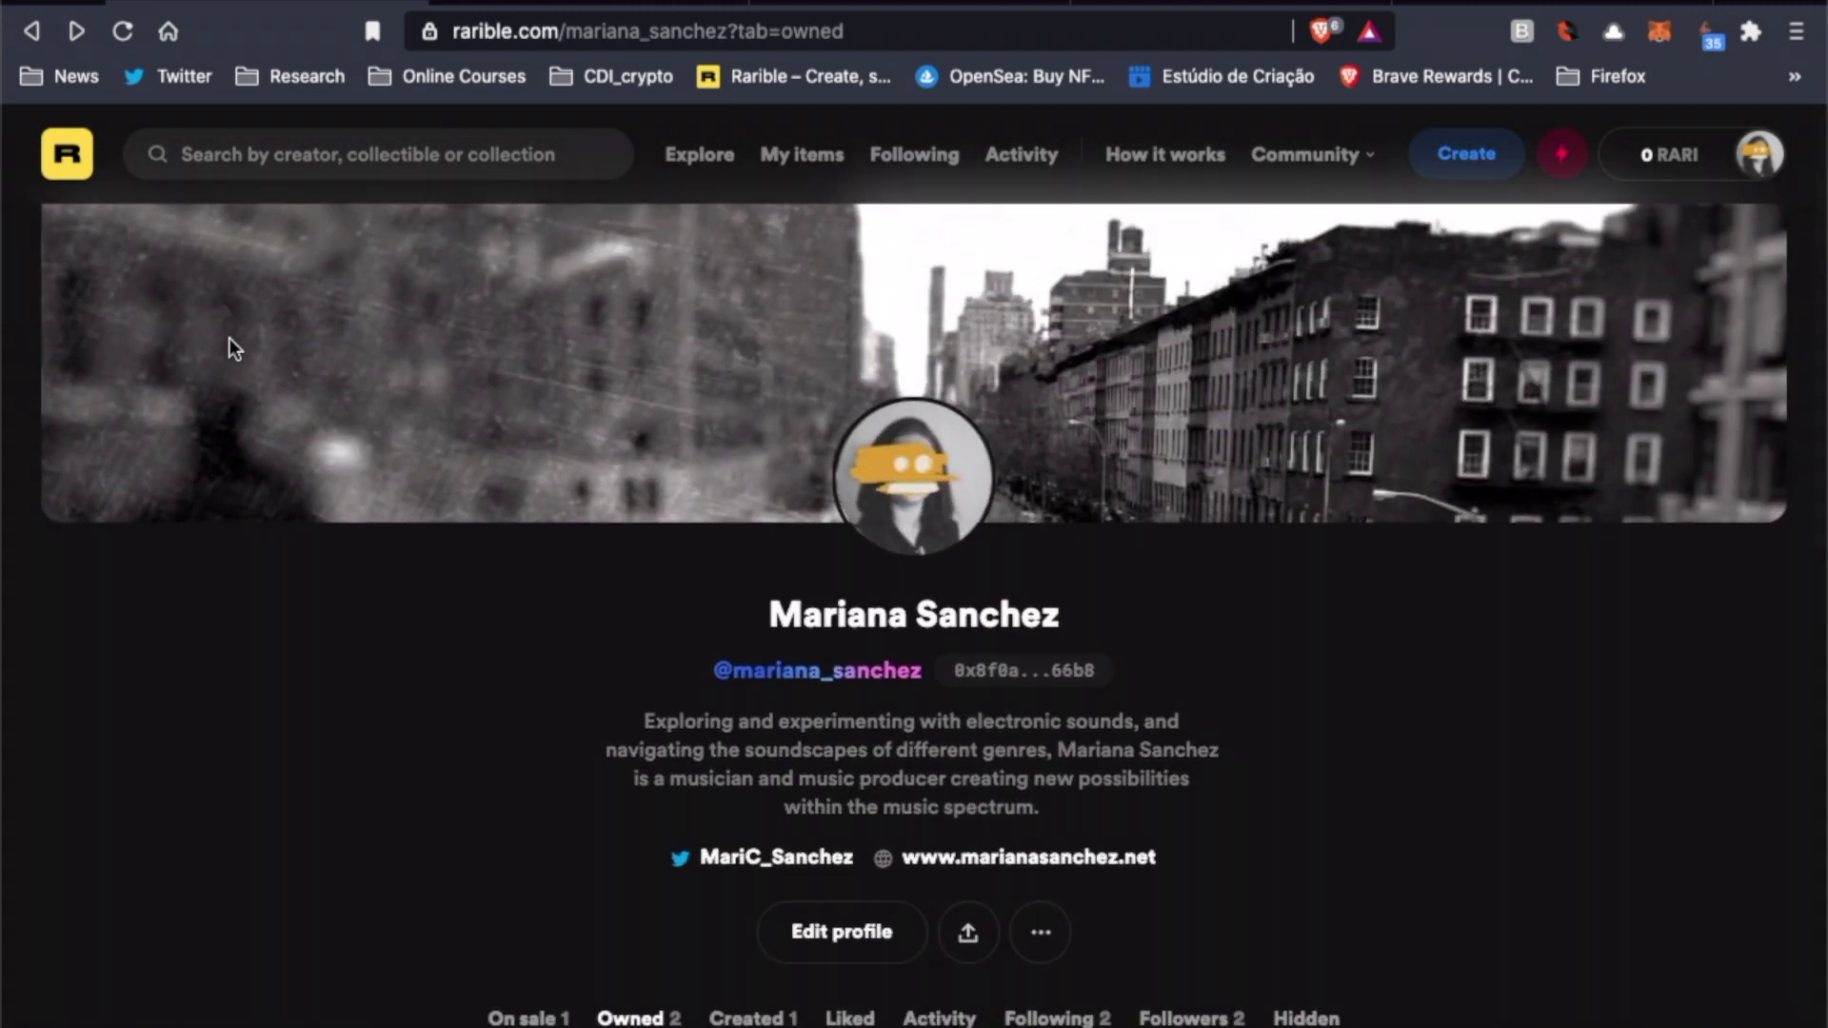